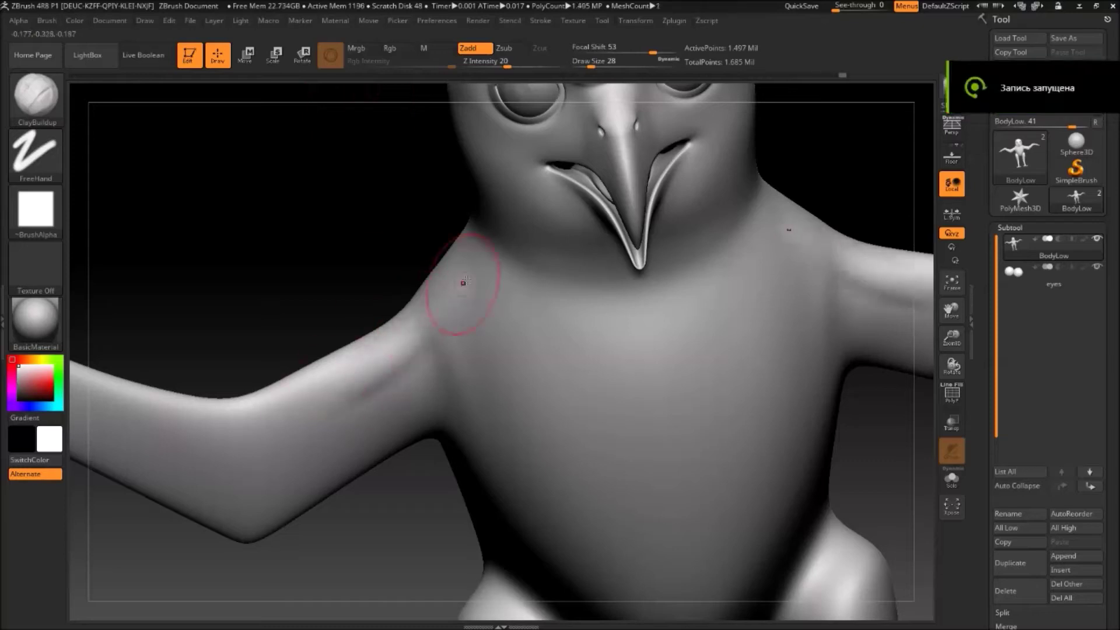
Step: Orbit the bird from front and back to inspect the chest, torso and wing shoulders
mouse_move(424, 318)
mouse_down()
mouse_move(230, 212)
mouse_move(642, 219)
mouse_up()
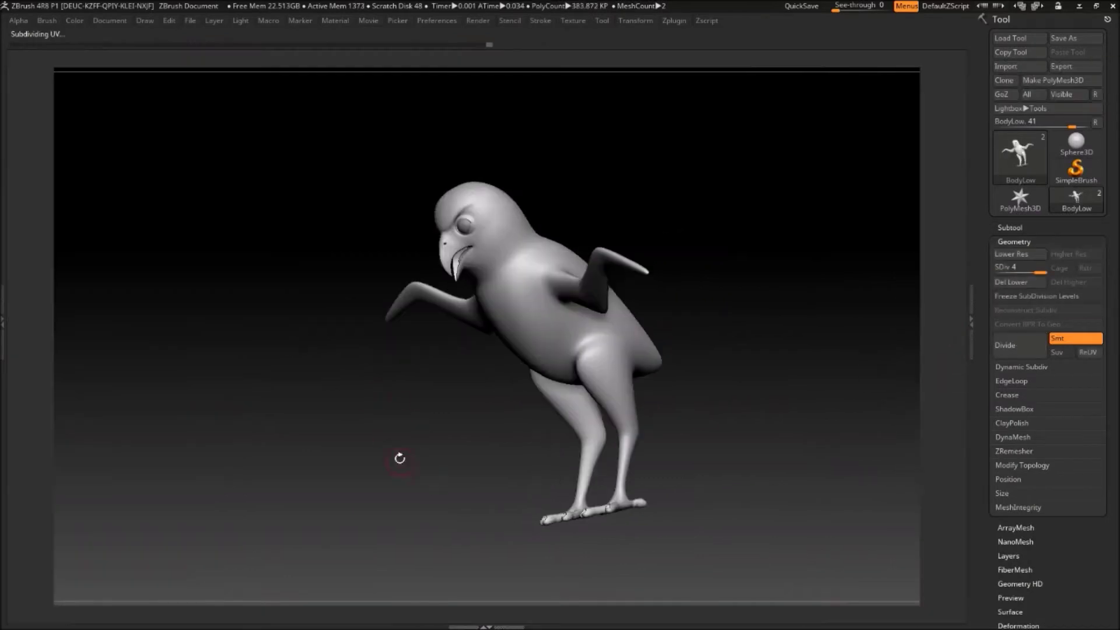
drag(579, 248, 618, 231)
drag(507, 272, 509, 370)
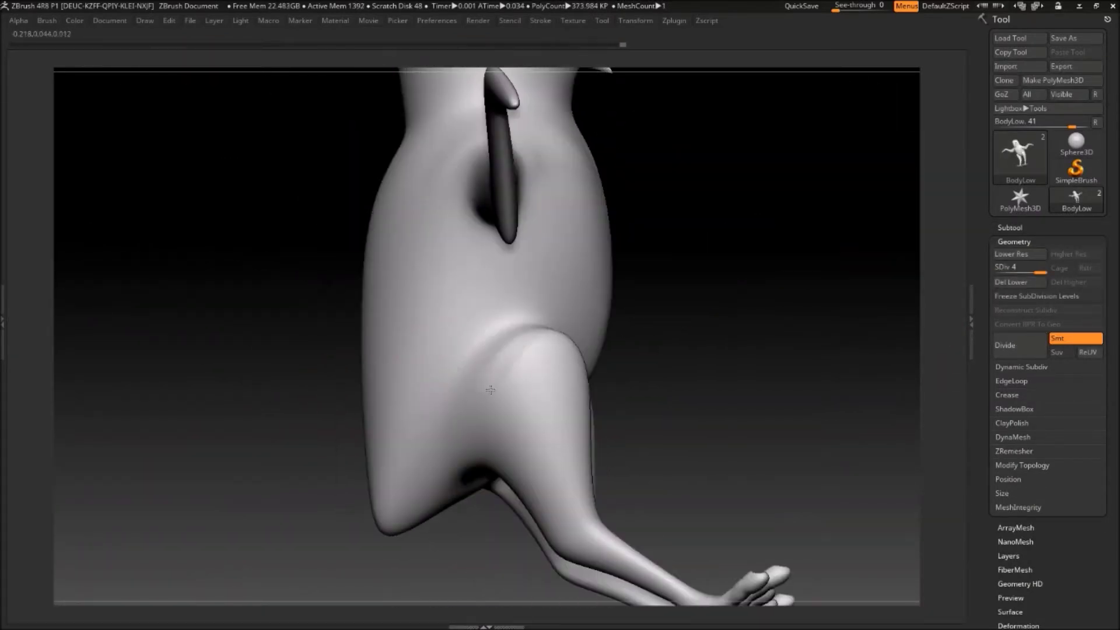
mouse_move(471, 413)
mouse_down()
mouse_move(545, 258)
mouse_move(527, 282)
mouse_up()
mouse_move(527, 323)
mouse_down()
mouse_move(588, 332)
mouse_move(482, 332)
mouse_move(520, 500)
mouse_move(474, 522)
mouse_move(567, 284)
mouse_move(437, 413)
mouse_move(655, 350)
mouse_move(568, 266)
mouse_up()
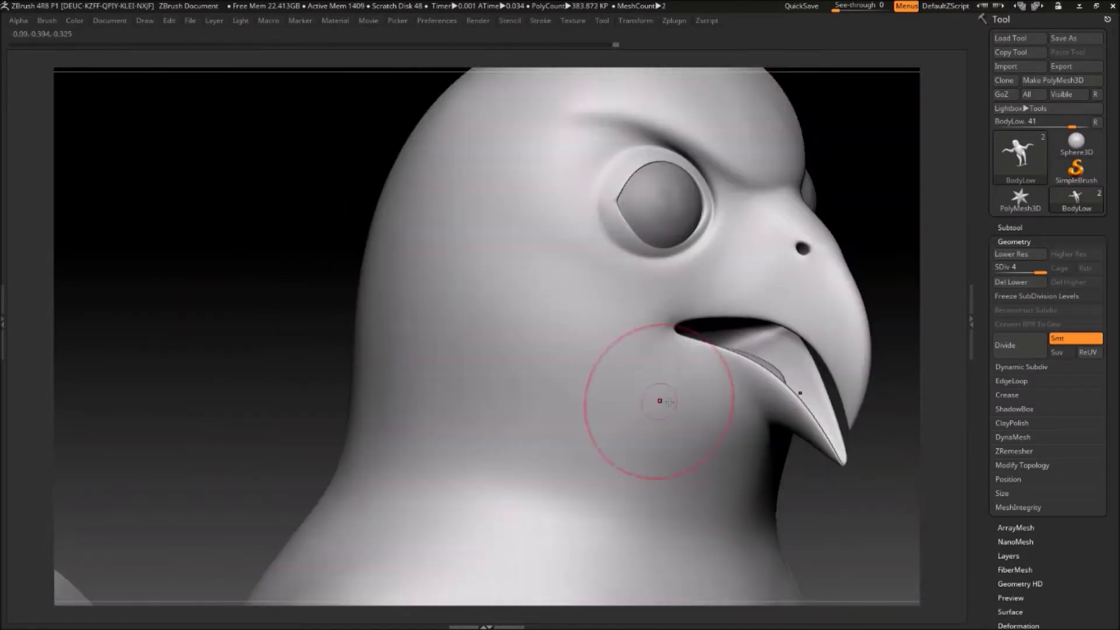
click(18, 20)
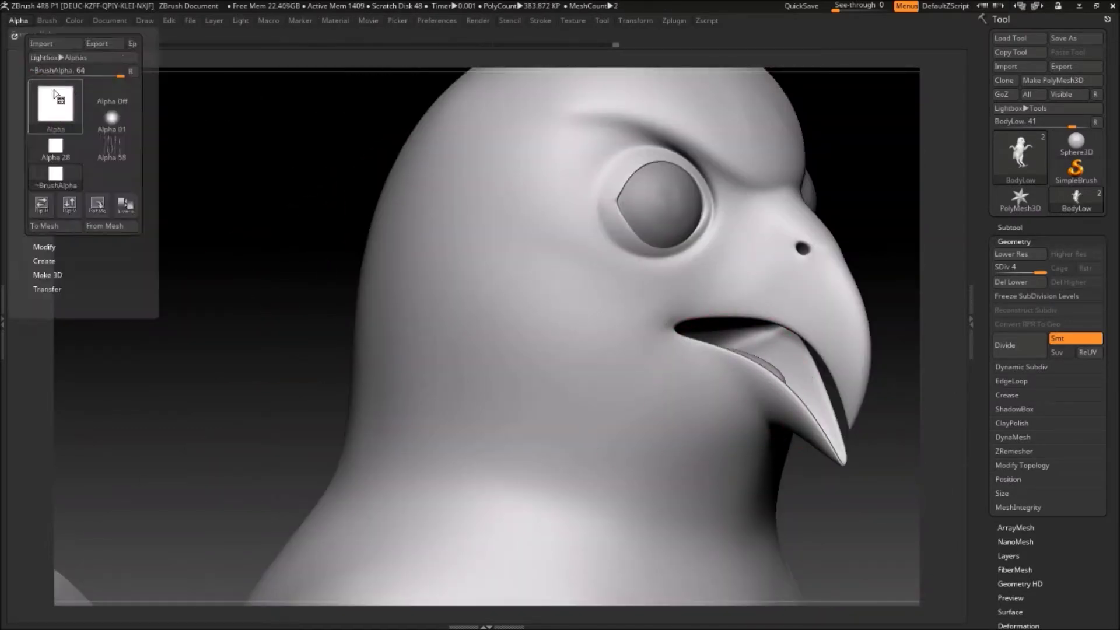
Step: Orbit around the head and zoom in on both eyes and the beak
mouse_move(729, 350)
mouse_down()
mouse_move(799, 342)
mouse_move(808, 367)
mouse_move(665, 299)
mouse_move(795, 233)
mouse_up()
mouse_move(548, 239)
mouse_down()
mouse_move(570, 257)
mouse_move(519, 405)
mouse_move(624, 212)
mouse_move(380, 392)
mouse_up()
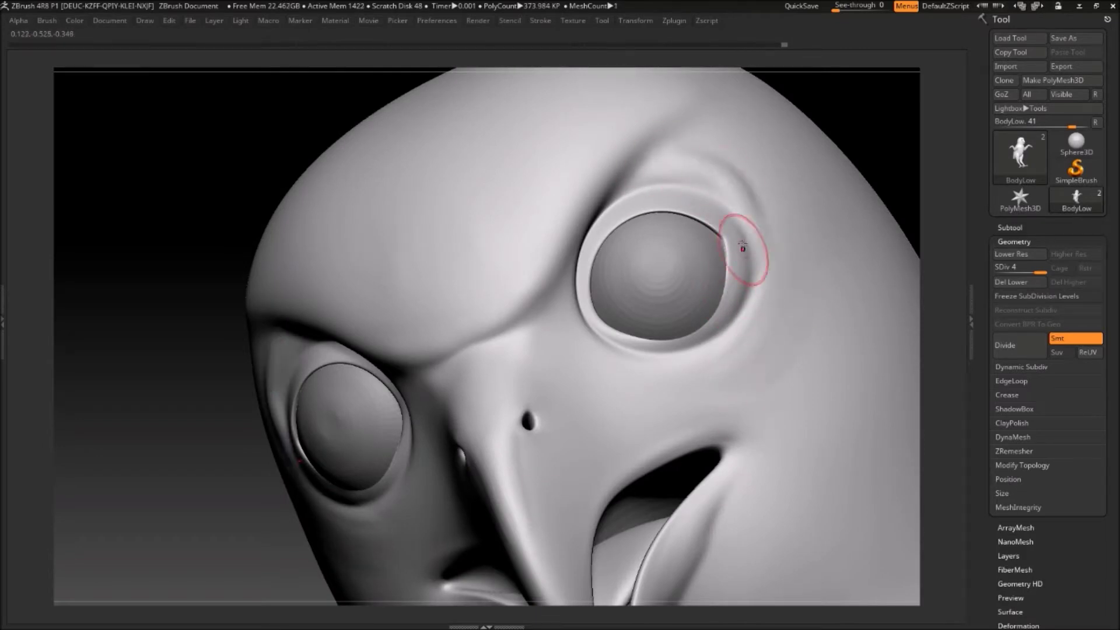
drag(742, 248, 362, 350)
mouse_move(672, 322)
mouse_down()
mouse_move(712, 325)
mouse_move(483, 375)
mouse_move(585, 439)
mouse_up()
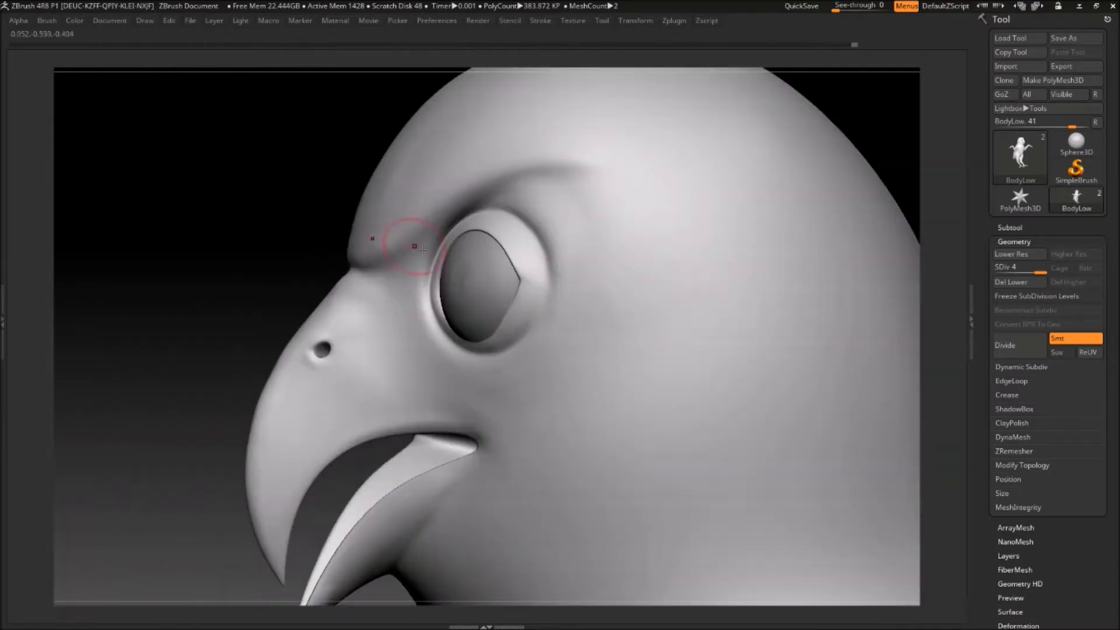
Step: Switch to the Move brush (B-M-V) and turn the view down to the legs
key(b)
key(m)
key(v)
mouse_move(770, 297)
mouse_down()
mouse_move(524, 292)
mouse_move(408, 175)
mouse_move(365, 271)
mouse_move(444, 314)
mouse_up()
Step: Switch to ClayBuildup, hide the side panels and close in on the three toes
key(b)
key(c)
key(b)
key(space)
mouse_move(496, 348)
mouse_down()
mouse_move(370, 470)
mouse_move(437, 452)
mouse_move(450, 474)
mouse_move(567, 410)
mouse_move(508, 383)
mouse_up()
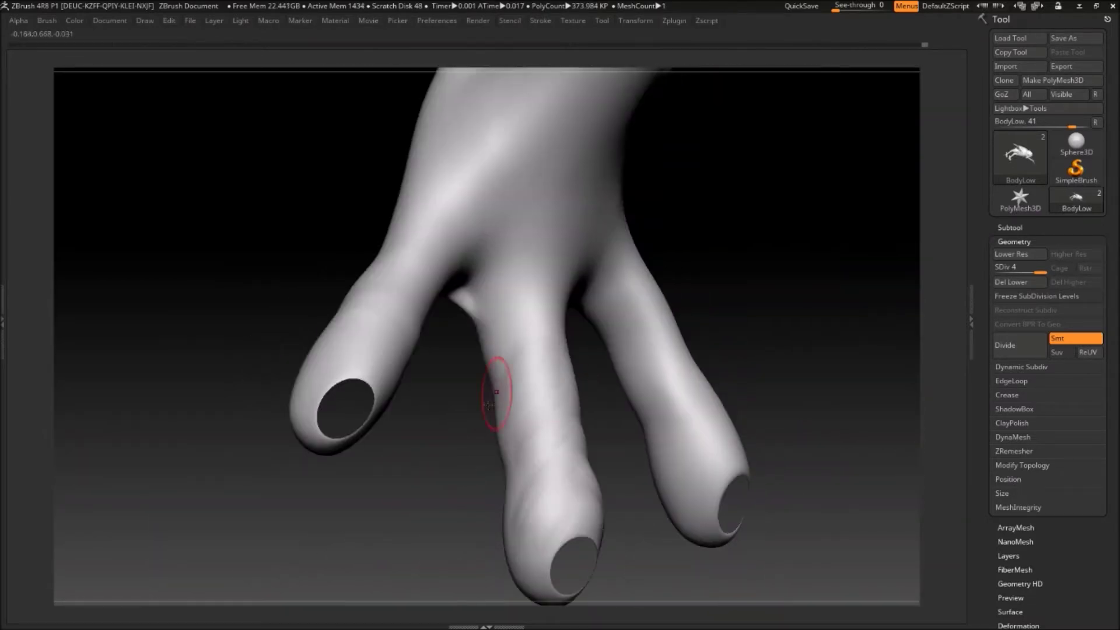
Step: Orbit around each toe of both feet, then frame the legs and one lower leg
drag(619, 404, 527, 273)
drag(535, 356, 331, 367)
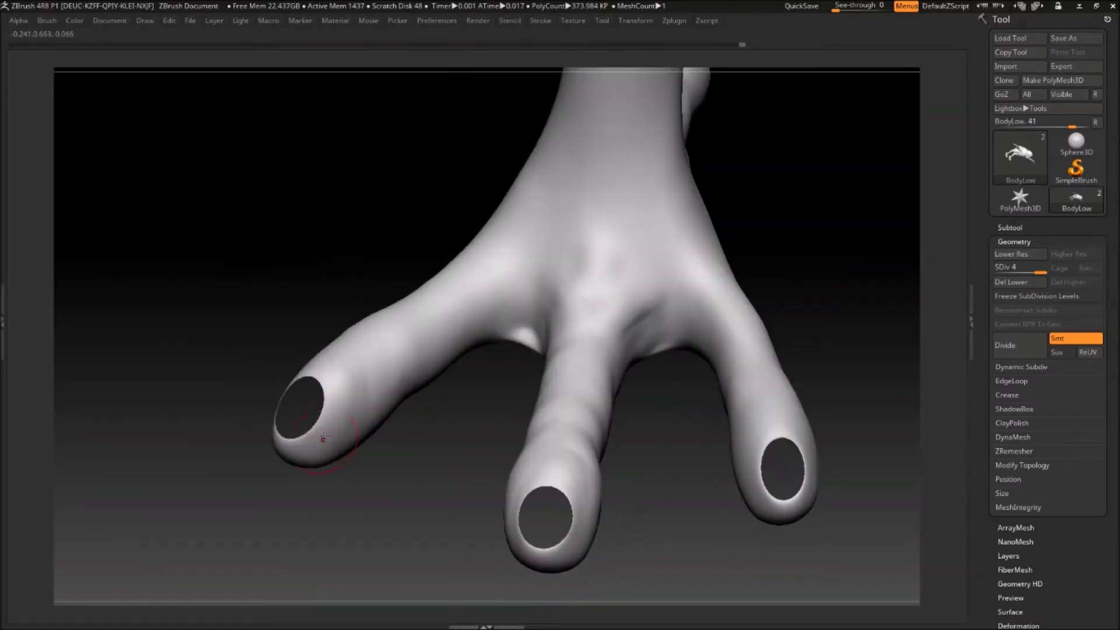
mouse_move(479, 290)
mouse_down()
mouse_move(353, 425)
mouse_move(547, 484)
mouse_move(687, 406)
mouse_up()
drag(574, 319, 606, 377)
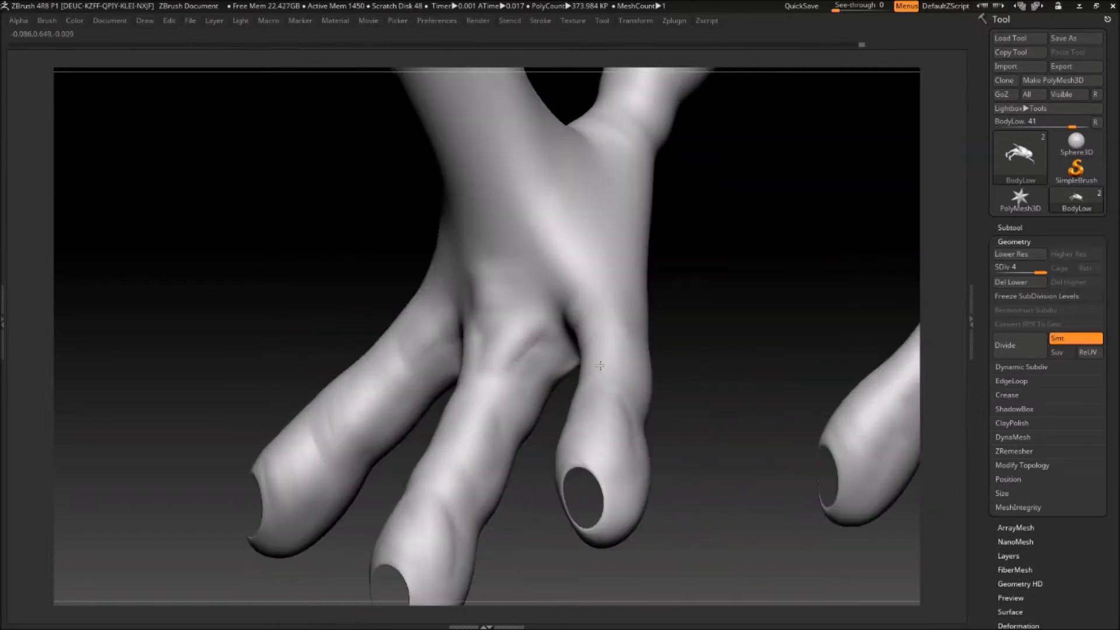
mouse_move(484, 255)
mouse_down()
mouse_move(345, 400)
mouse_move(443, 350)
mouse_move(520, 380)
mouse_move(478, 328)
mouse_move(370, 292)
mouse_move(412, 408)
mouse_move(495, 373)
mouse_move(467, 350)
mouse_move(438, 292)
mouse_move(579, 235)
mouse_up()
drag(600, 454, 577, 183)
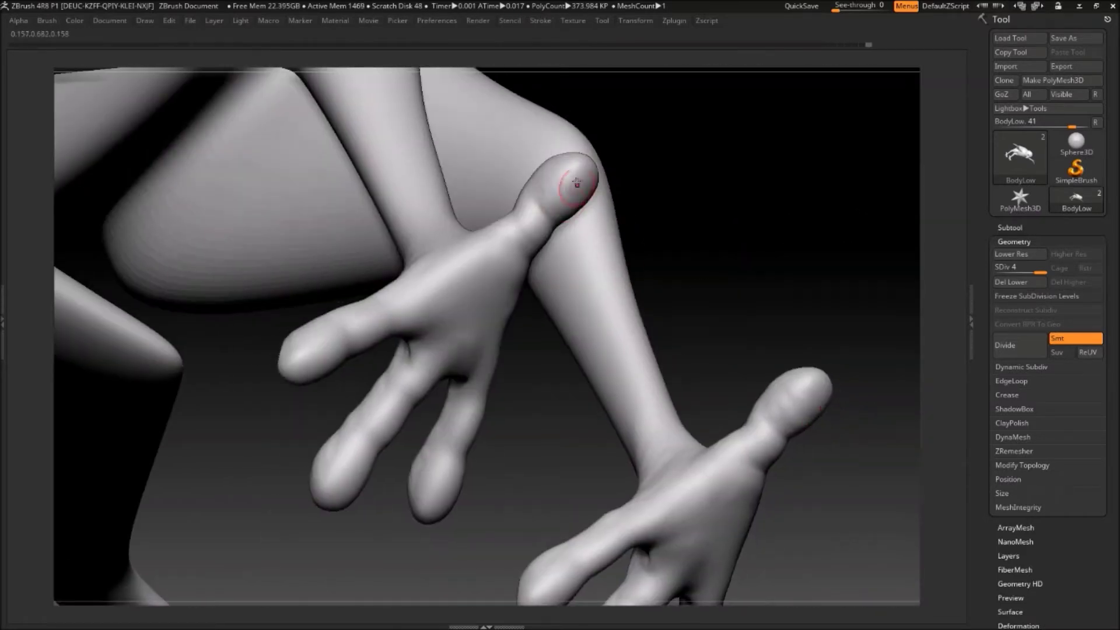
mouse_move(396, 312)
mouse_down()
mouse_move(624, 467)
mouse_move(519, 370)
mouse_move(573, 306)
mouse_move(512, 262)
mouse_move(409, 291)
mouse_move(263, 296)
mouse_move(339, 316)
mouse_move(395, 270)
mouse_move(347, 279)
mouse_move(430, 407)
mouse_move(445, 533)
mouse_move(350, 360)
mouse_move(716, 333)
mouse_move(525, 379)
mouse_move(368, 257)
mouse_move(468, 431)
mouse_up()
mouse_move(513, 476)
mouse_down()
mouse_move(476, 380)
mouse_move(443, 350)
mouse_move(563, 329)
mouse_move(350, 381)
mouse_move(430, 340)
mouse_up()
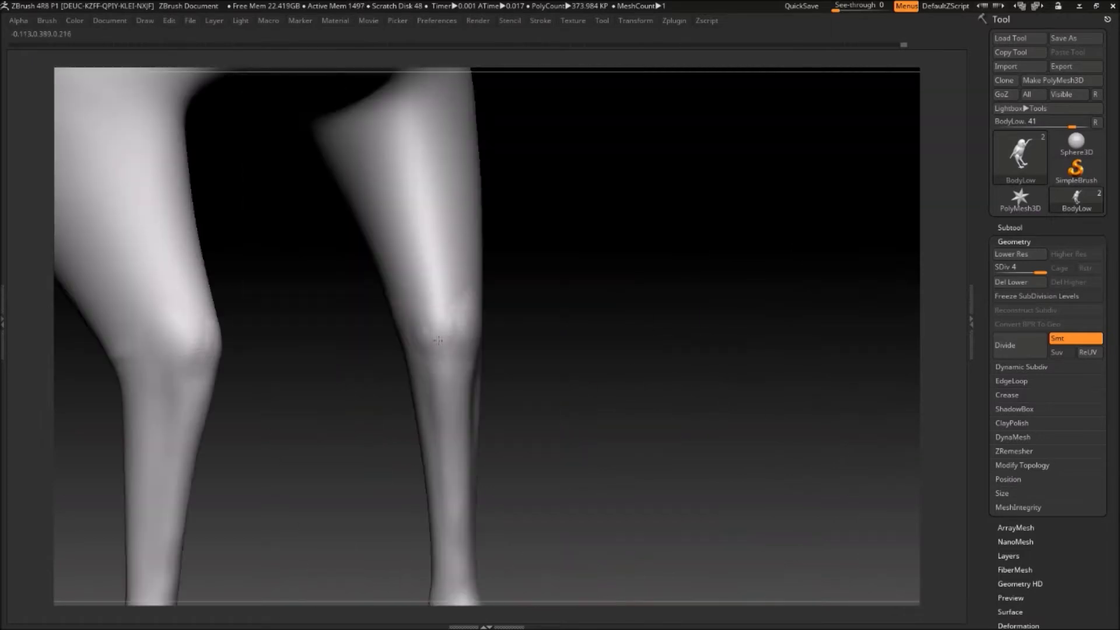
Step: Orbit around the lower legs, raised wing and torso to check the ankle and knee shaping
mouse_move(384, 203)
mouse_down()
mouse_move(445, 120)
mouse_move(453, 425)
mouse_move(686, 498)
mouse_up()
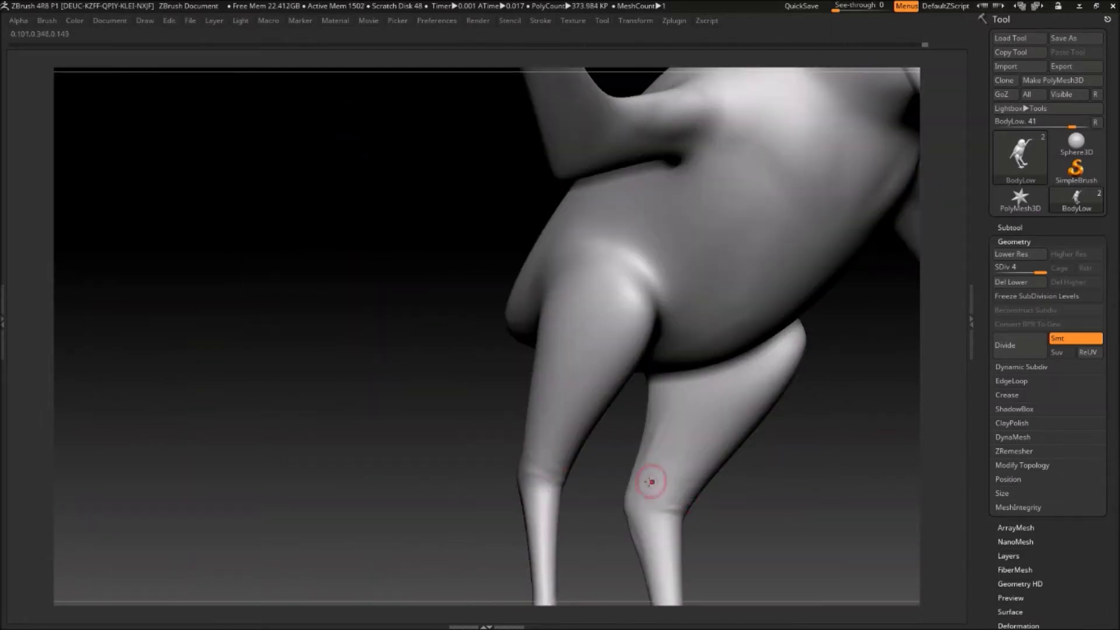
mouse_move(647, 460)
mouse_down()
mouse_move(537, 408)
mouse_move(565, 420)
mouse_move(320, 452)
mouse_move(485, 447)
mouse_up()
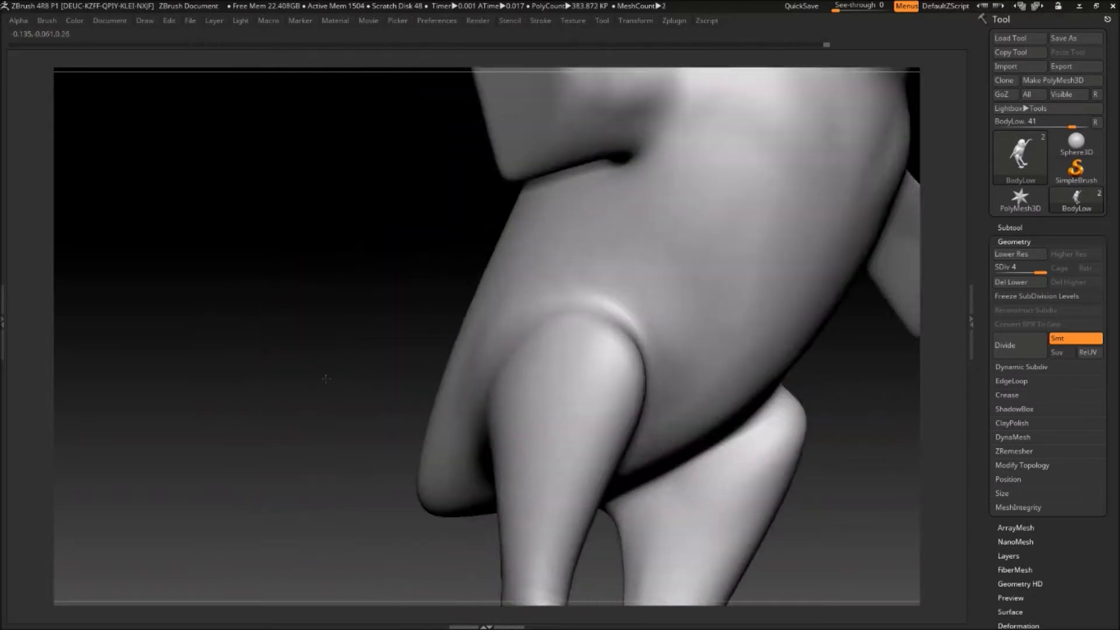
mouse_move(592, 483)
mouse_down()
mouse_move(575, 305)
mouse_move(557, 382)
mouse_up()
mouse_move(700, 304)
mouse_down()
mouse_move(653, 309)
mouse_move(677, 350)
mouse_move(683, 342)
mouse_move(803, 471)
mouse_move(775, 417)
mouse_move(483, 292)
mouse_move(507, 448)
mouse_move(430, 313)
mouse_move(645, 193)
mouse_move(279, 542)
mouse_move(699, 248)
mouse_move(649, 386)
mouse_up()
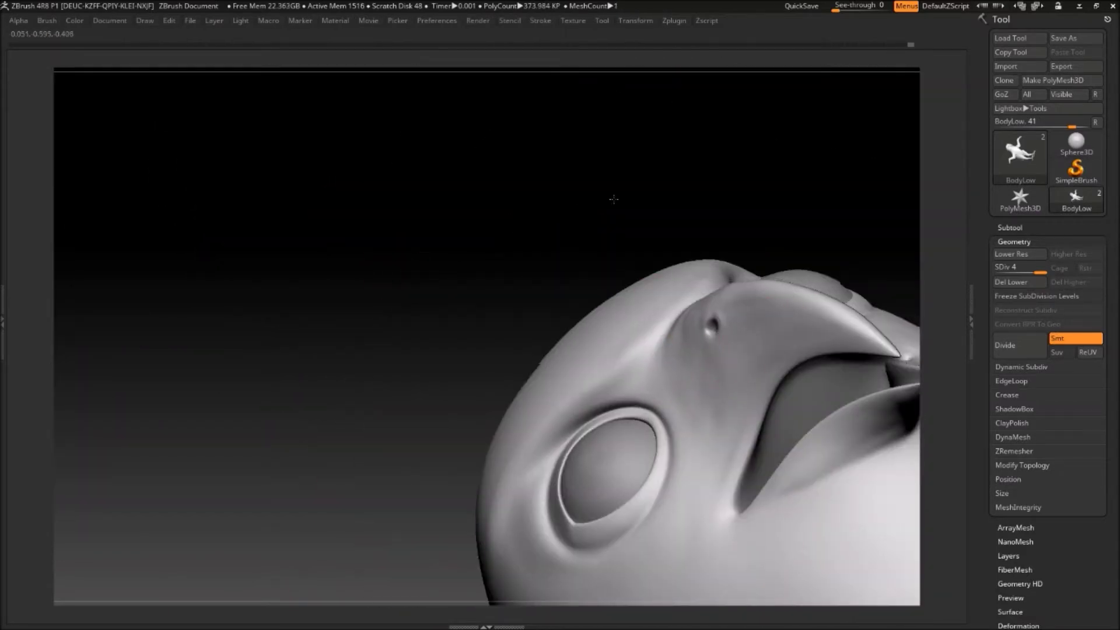
Step: Frame a close-up of the eye socket and beak for rim sculpting
drag(614, 199, 624, 349)
drag(746, 152, 615, 468)
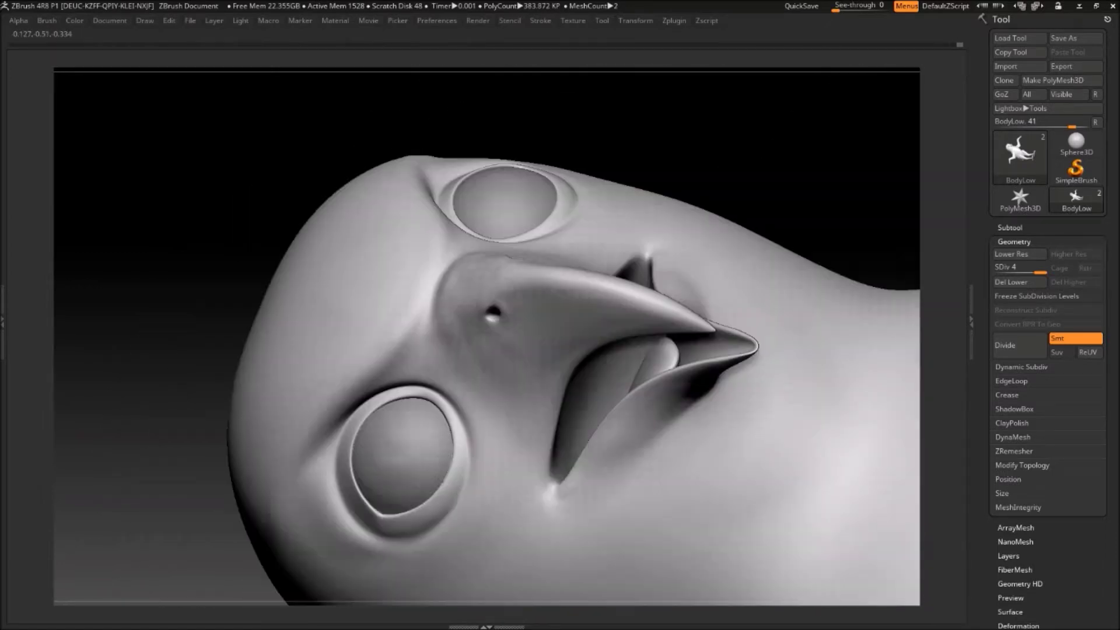
mouse_move(539, 455)
mouse_down()
mouse_move(495, 262)
mouse_move(454, 302)
mouse_up()
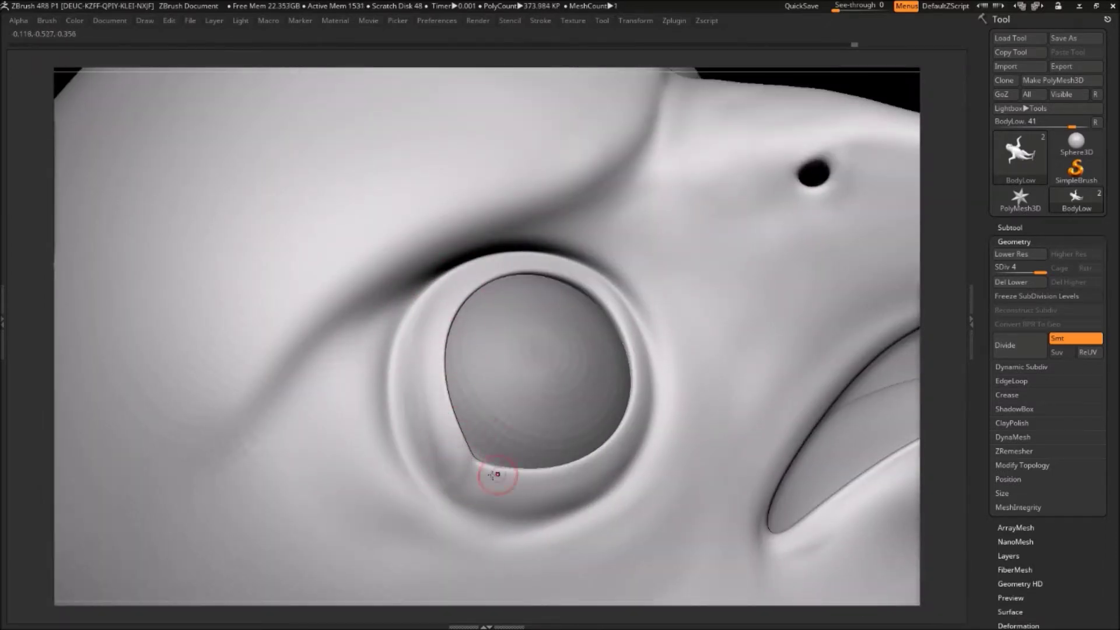
drag(497, 474, 478, 420)
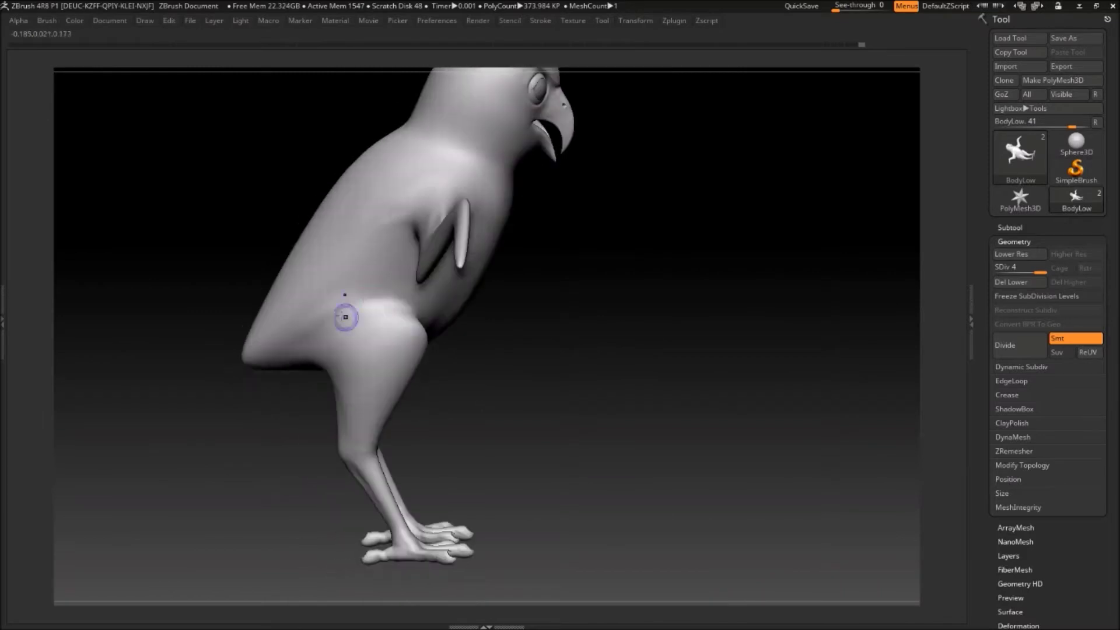
Step: Orbit from the bird's underside to a low three-quarter front view
mouse_move(369, 290)
mouse_down()
mouse_move(289, 350)
mouse_move(409, 465)
mouse_up()
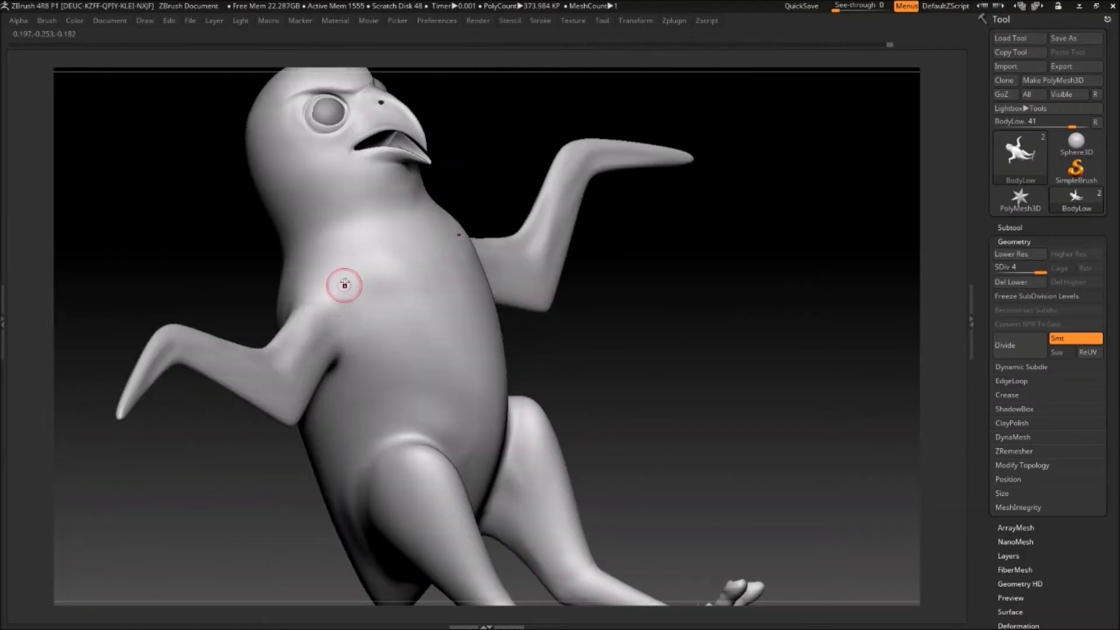
mouse_move(233, 240)
mouse_down()
mouse_move(686, 441)
mouse_move(354, 358)
mouse_move(440, 329)
mouse_up()
mouse_move(565, 353)
mouse_down()
mouse_move(367, 333)
mouse_move(577, 350)
mouse_move(417, 317)
mouse_move(437, 290)
mouse_up()
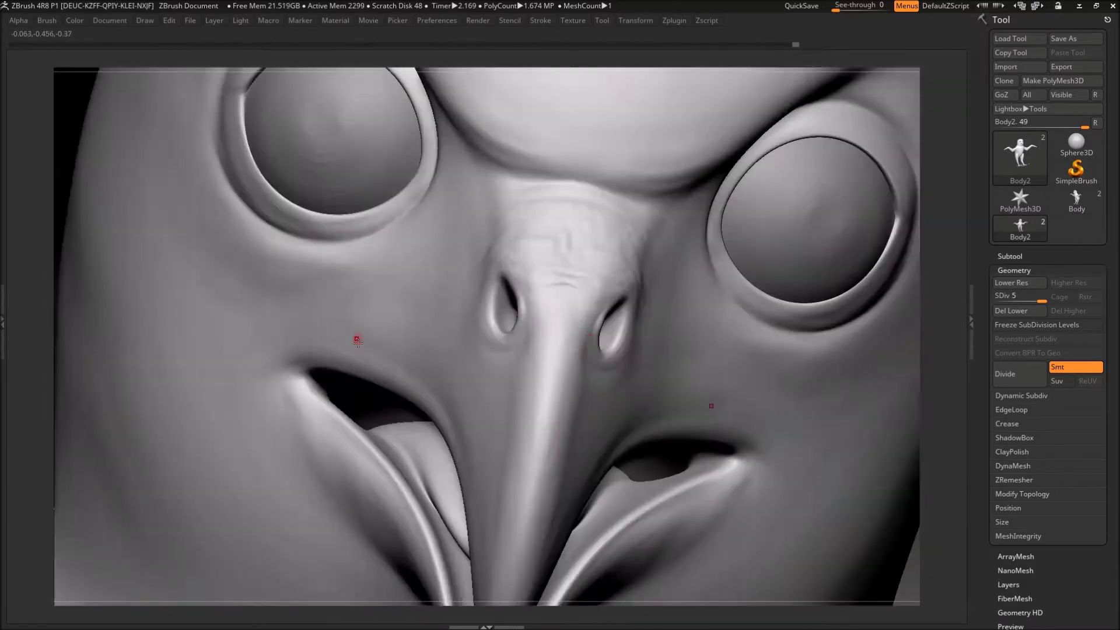
Step: Select the TrimDynamic brush in Zsub mode to carve creases beside the nostril
key(b)
key(t)
key(d)
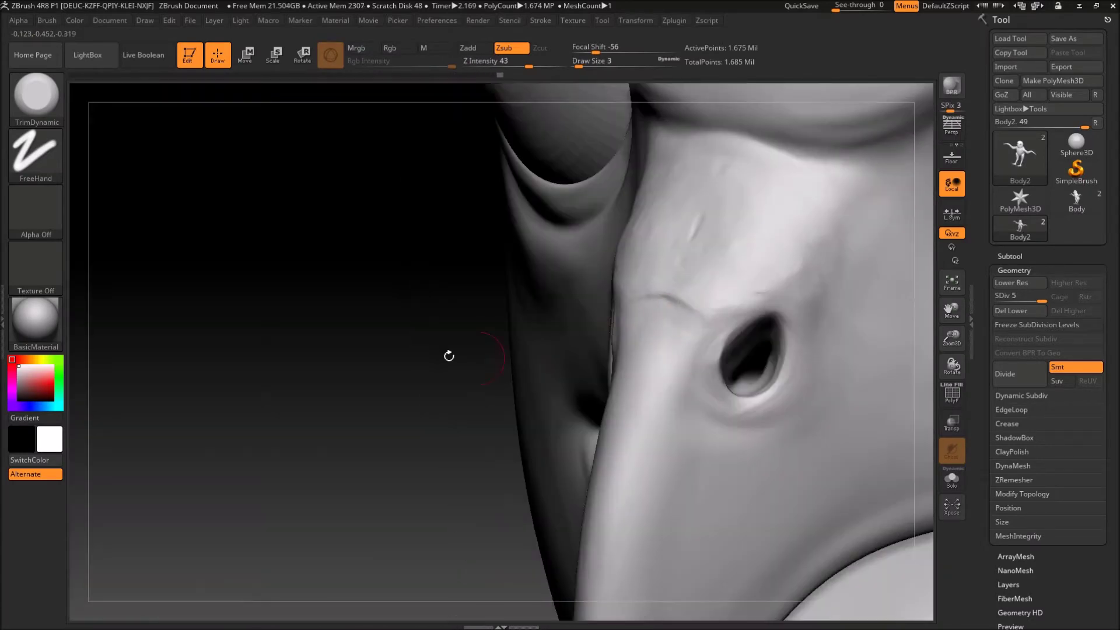
Step: Switch to ClayBuildup and subdivide the mesh to level 6
key(b)
key(c)
key(b)
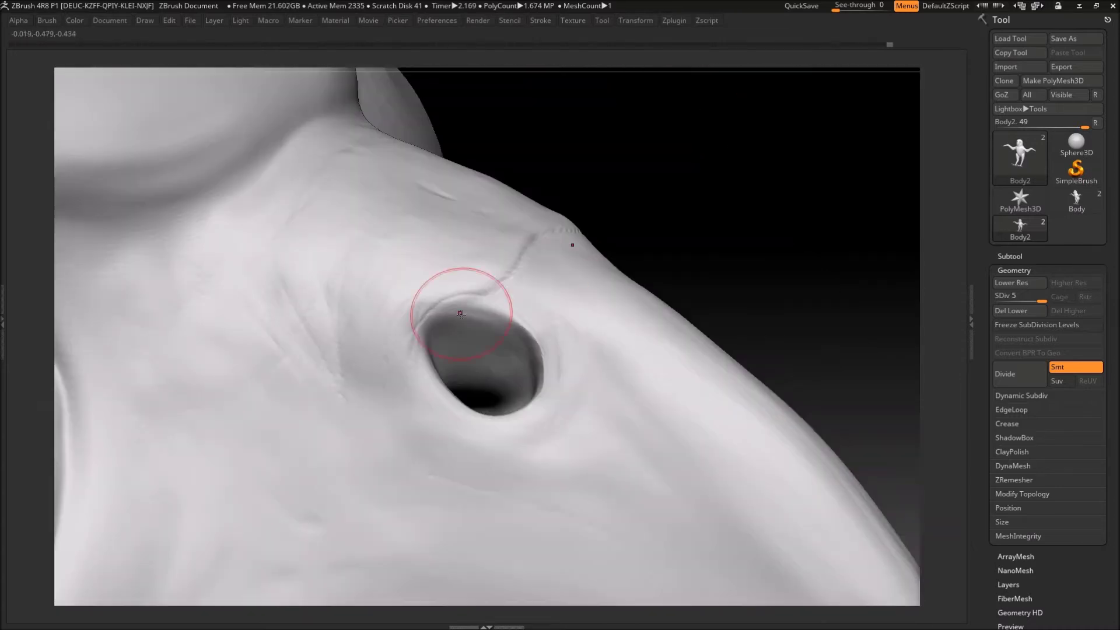
key(ctrl+d)
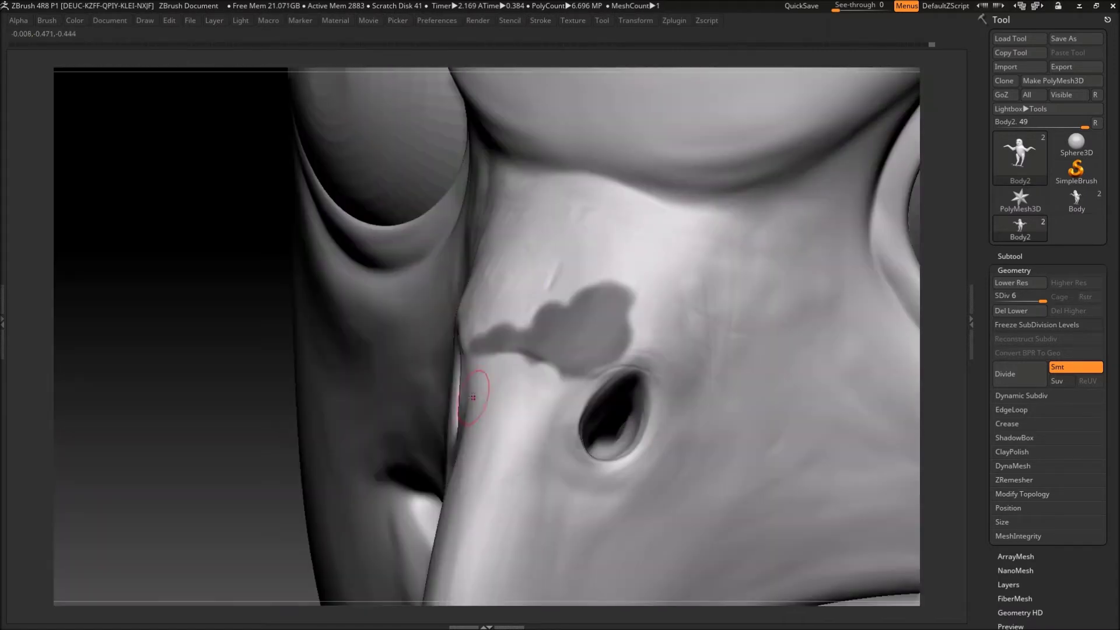
Step: Exit Undo History playback and turn the head to face the nostril
key(Escape)
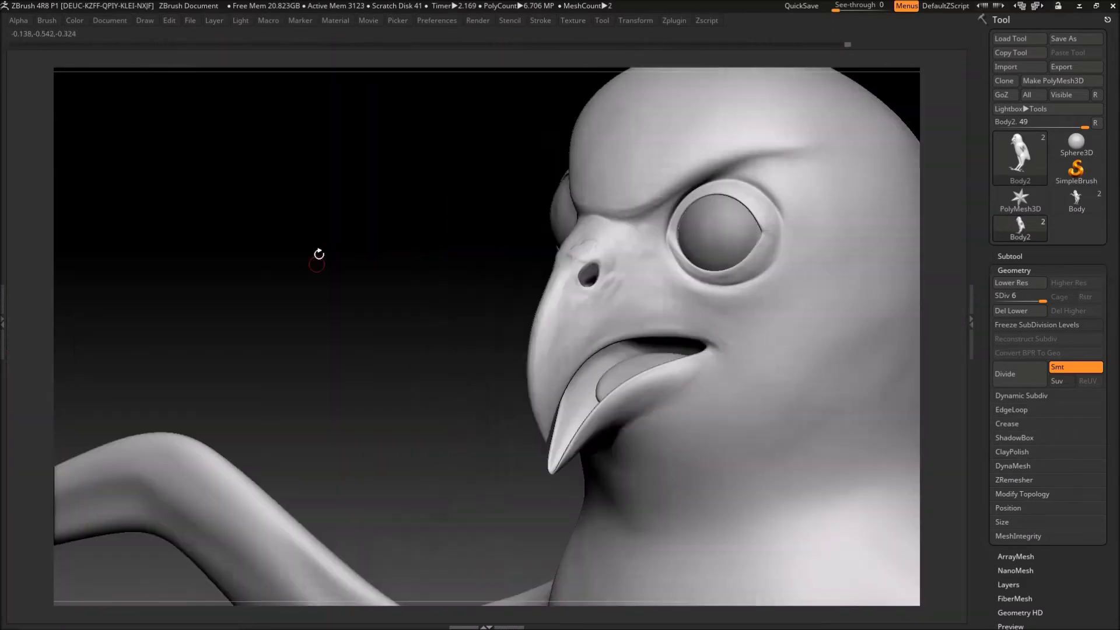
drag(318, 254, 193, 250)
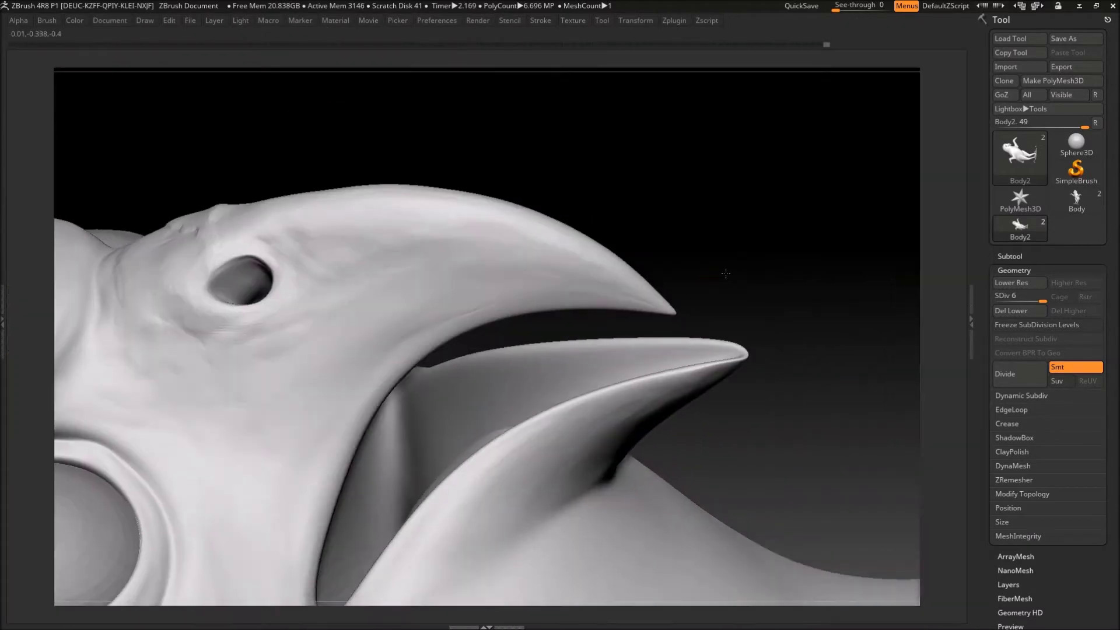
Step: Take the Move brush from the spacebar palette and sharpen the beak tips, orbiting around them
drag(726, 273, 635, 443)
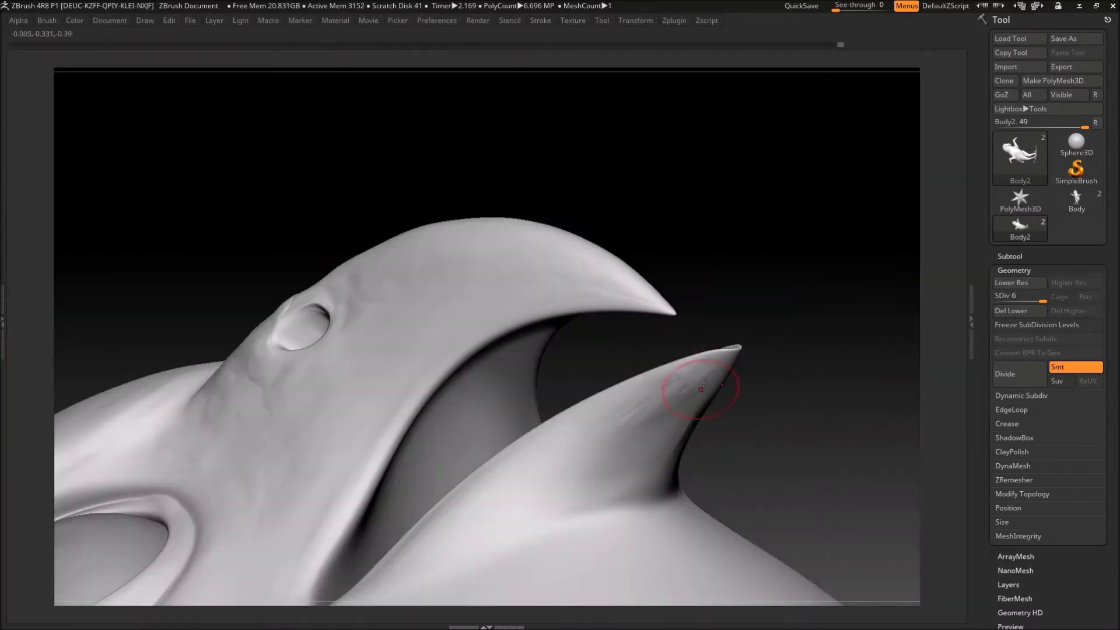
drag(693, 384, 548, 50)
key(space)
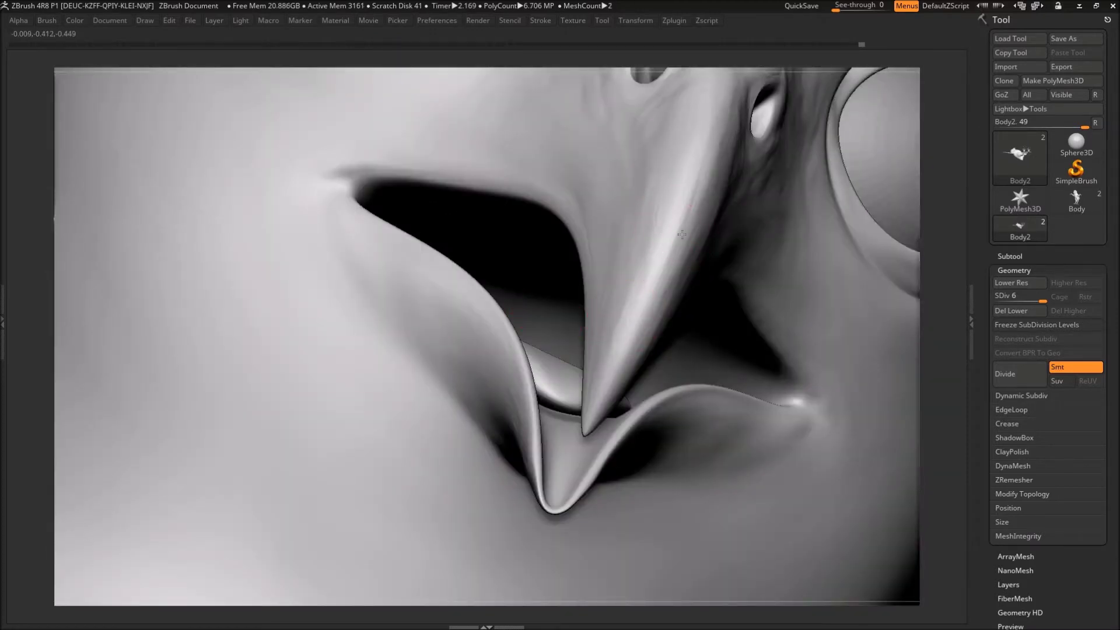
drag(682, 234, 449, 344)
drag(520, 402, 588, 396)
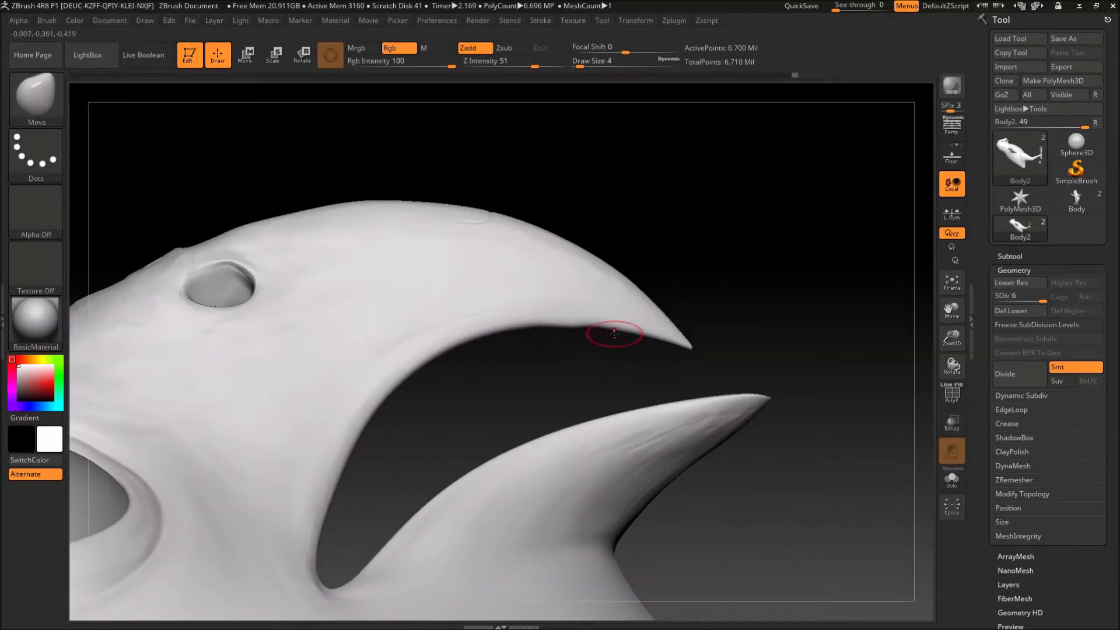
mouse_move(381, 402)
mouse_down()
mouse_move(413, 510)
mouse_move(582, 370)
mouse_up()
mouse_move(495, 420)
mouse_down()
mouse_move(646, 305)
mouse_move(259, 347)
mouse_up()
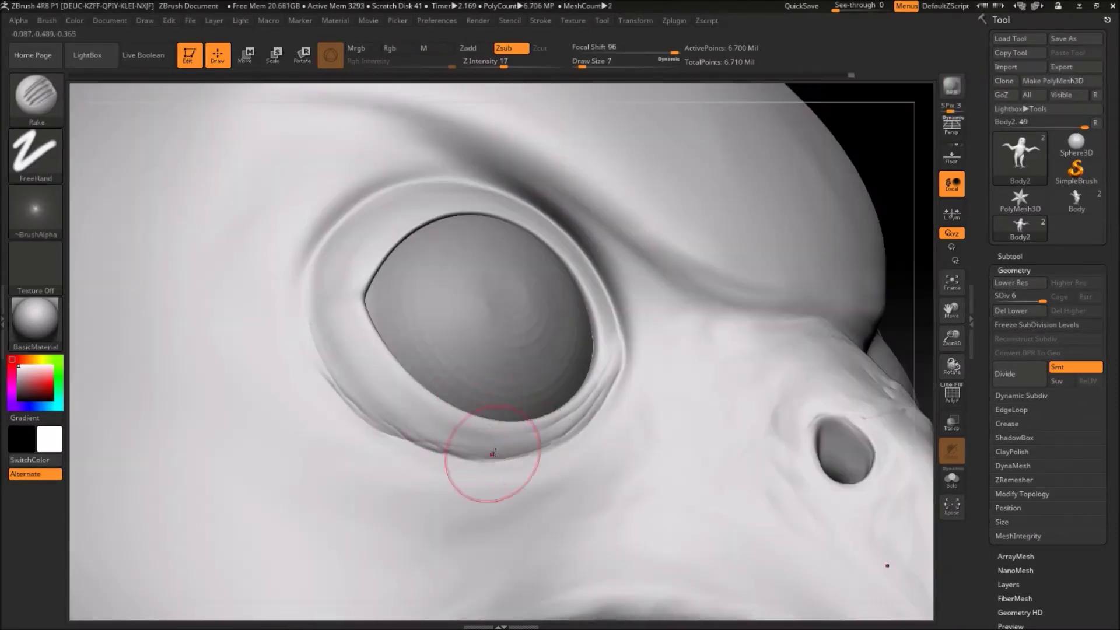
Step: Carve wrinkle lines around the eye socket with the Zsub Rake brush, rotating between strokes
right_drag(338, 388, 344, 284)
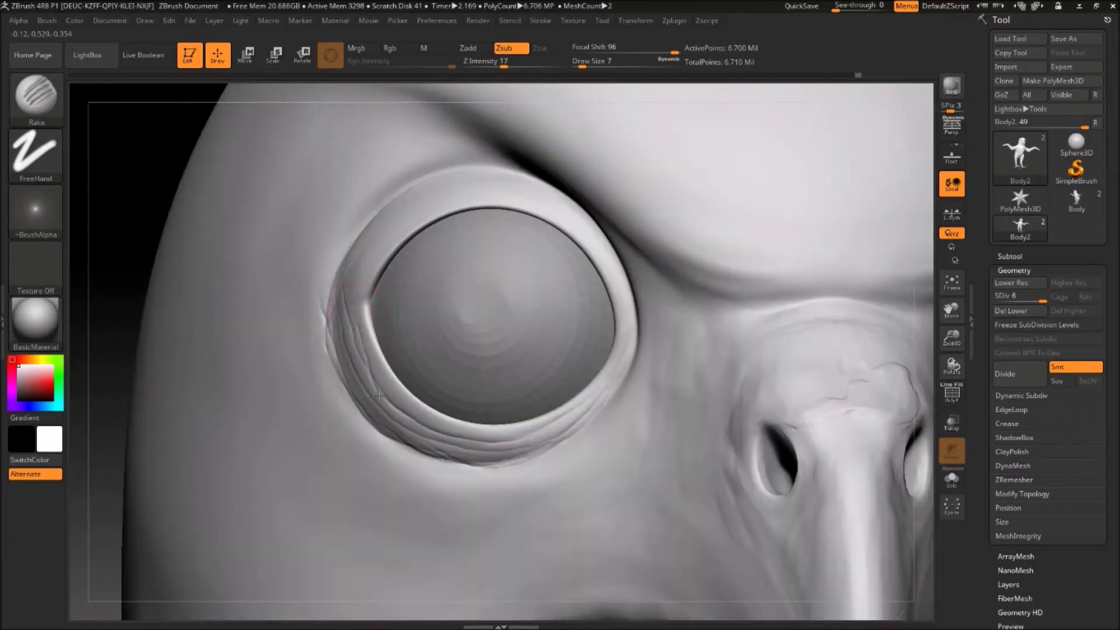
right_drag(343, 340, 509, 441)
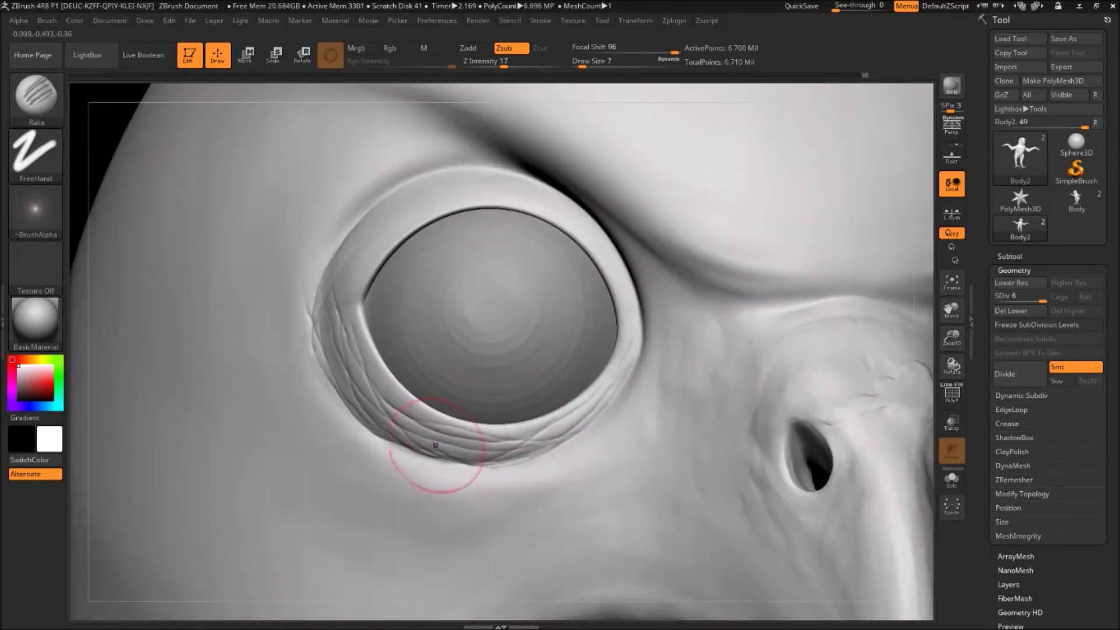
right_drag(429, 426, 336, 425)
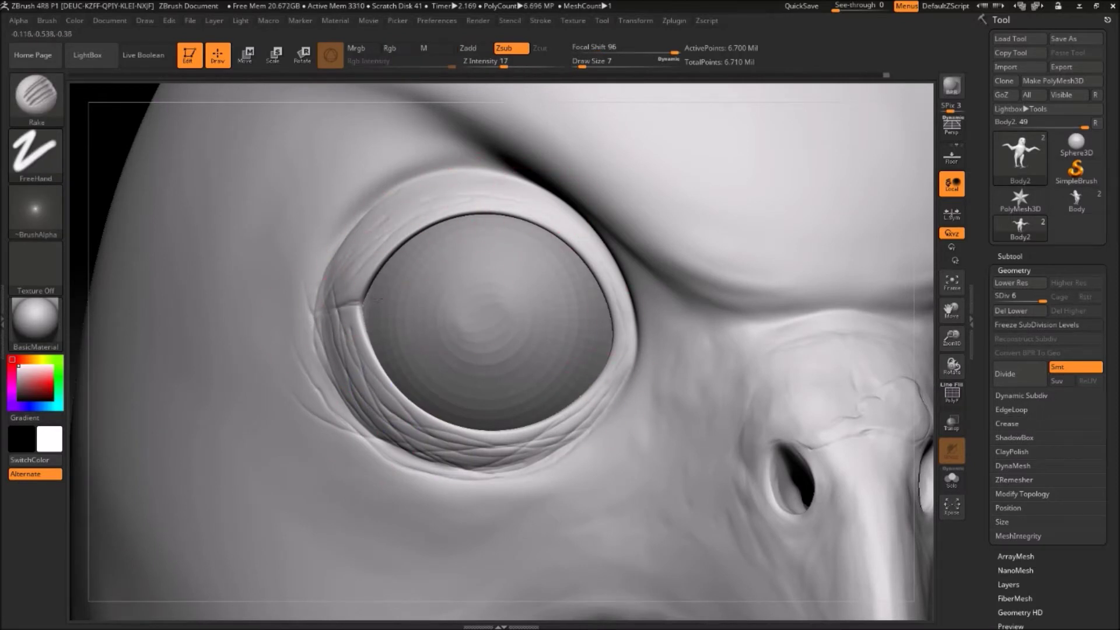
right_drag(359, 283, 394, 205)
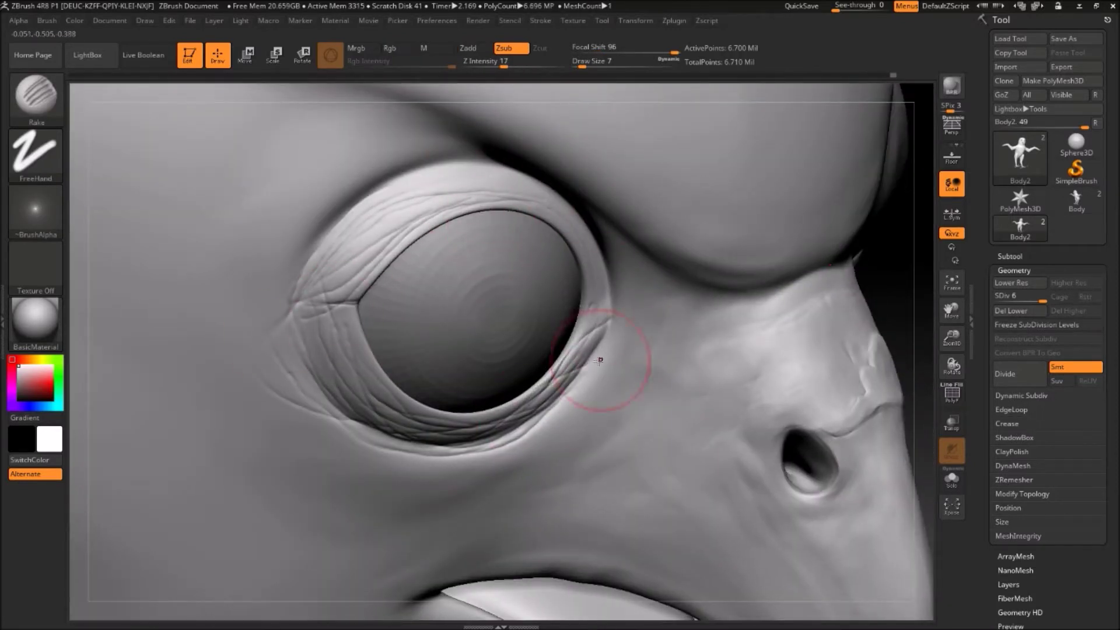
mouse_move(506, 175)
right_down()
mouse_move(575, 249)
mouse_move(367, 226)
mouse_move(517, 320)
mouse_move(421, 306)
right_up()
mouse_move(461, 358)
right_down()
mouse_move(687, 220)
mouse_move(588, 223)
mouse_move(400, 337)
mouse_move(725, 413)
mouse_move(737, 325)
mouse_move(567, 405)
mouse_move(660, 443)
right_up()
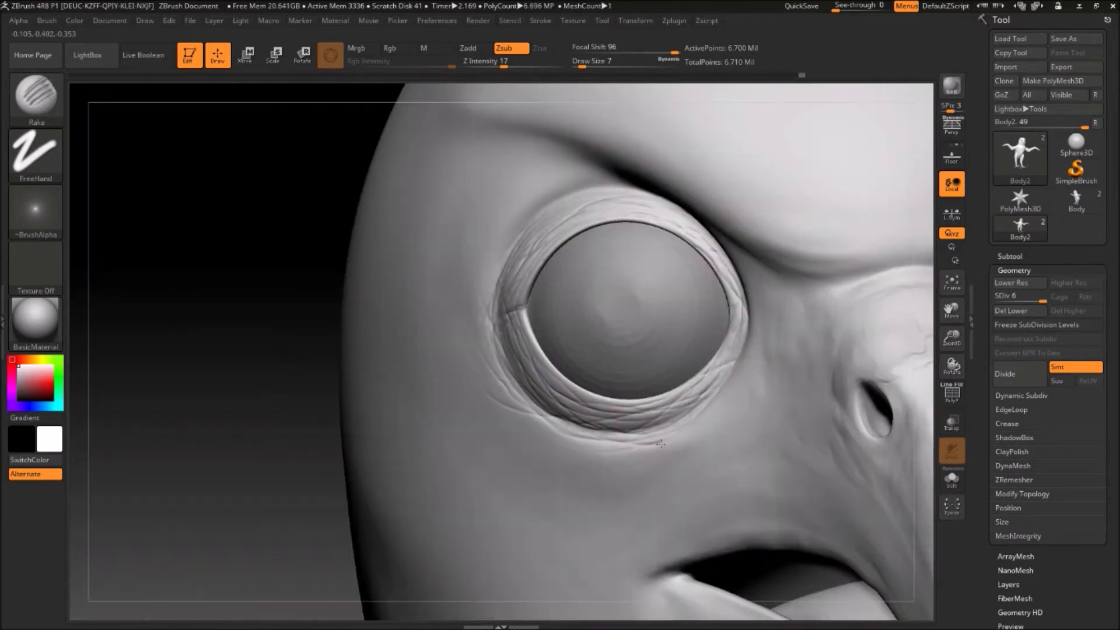
mouse_move(743, 370)
right_down()
mouse_move(741, 303)
mouse_move(569, 200)
mouse_move(466, 245)
mouse_move(480, 255)
mouse_move(480, 324)
right_up()
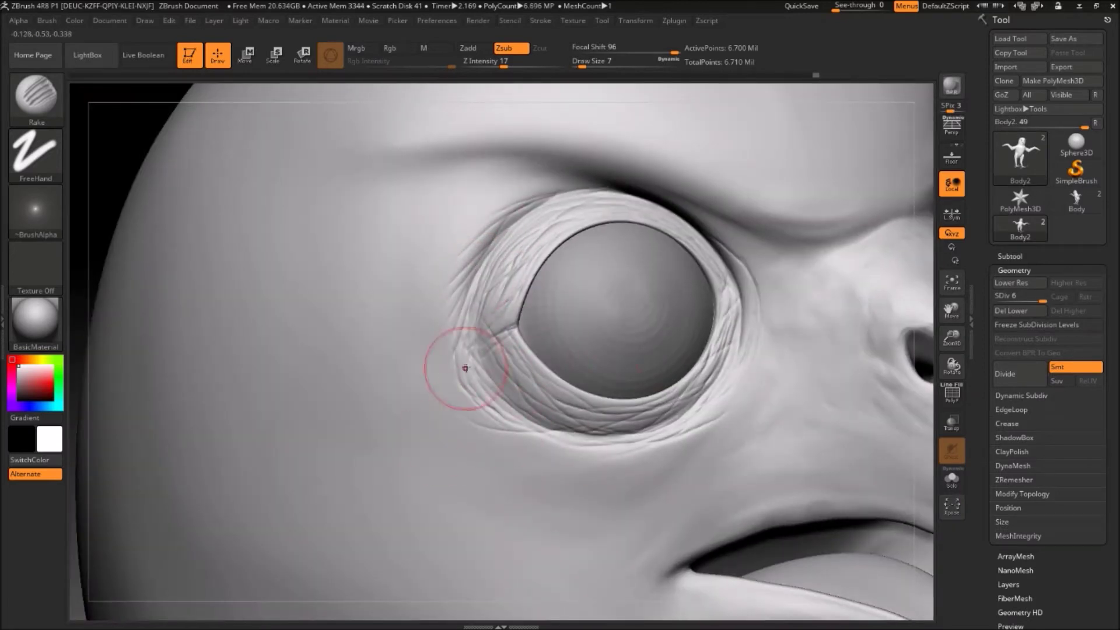
mouse_move(490, 344)
right_down()
mouse_move(667, 450)
mouse_move(762, 320)
mouse_move(507, 253)
mouse_move(340, 344)
mouse_move(277, 274)
right_up()
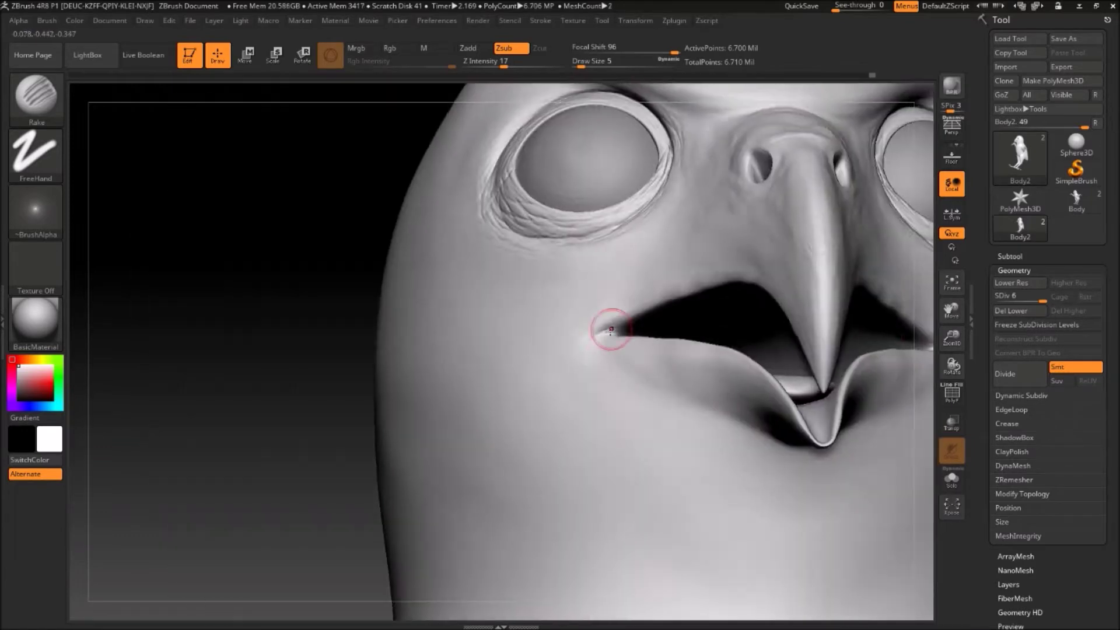
Step: Orbit from the eye to a side view of the open beak's mouth corner
drag(610, 330, 795, 396)
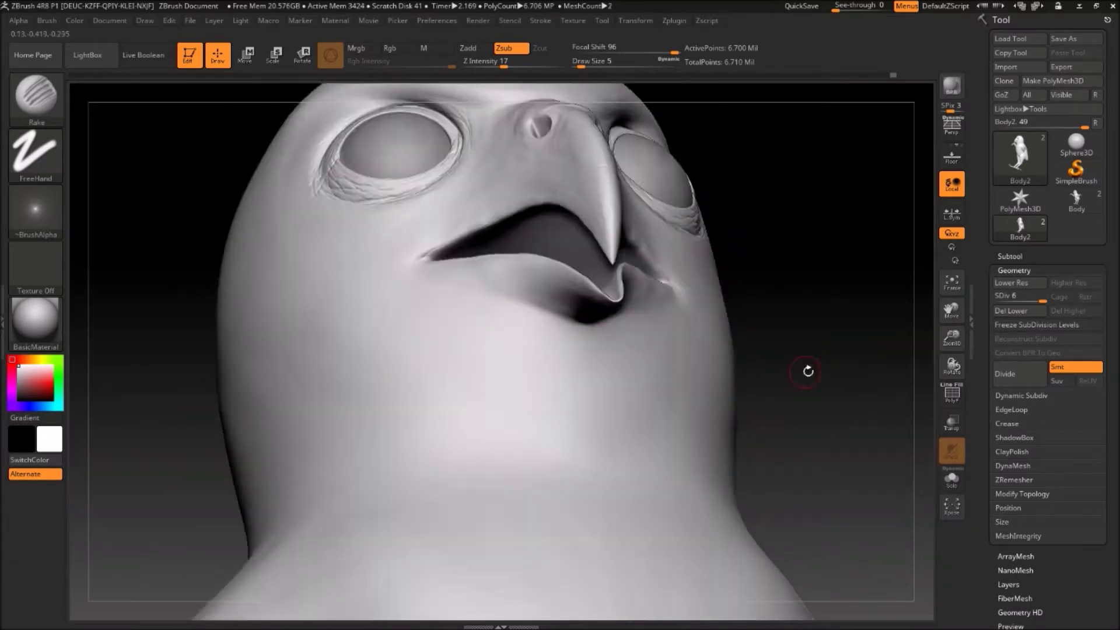
mouse_move(808, 371)
mouse_down()
mouse_move(615, 278)
mouse_move(437, 242)
mouse_move(582, 282)
mouse_move(409, 251)
mouse_move(682, 373)
mouse_move(574, 249)
mouse_up()
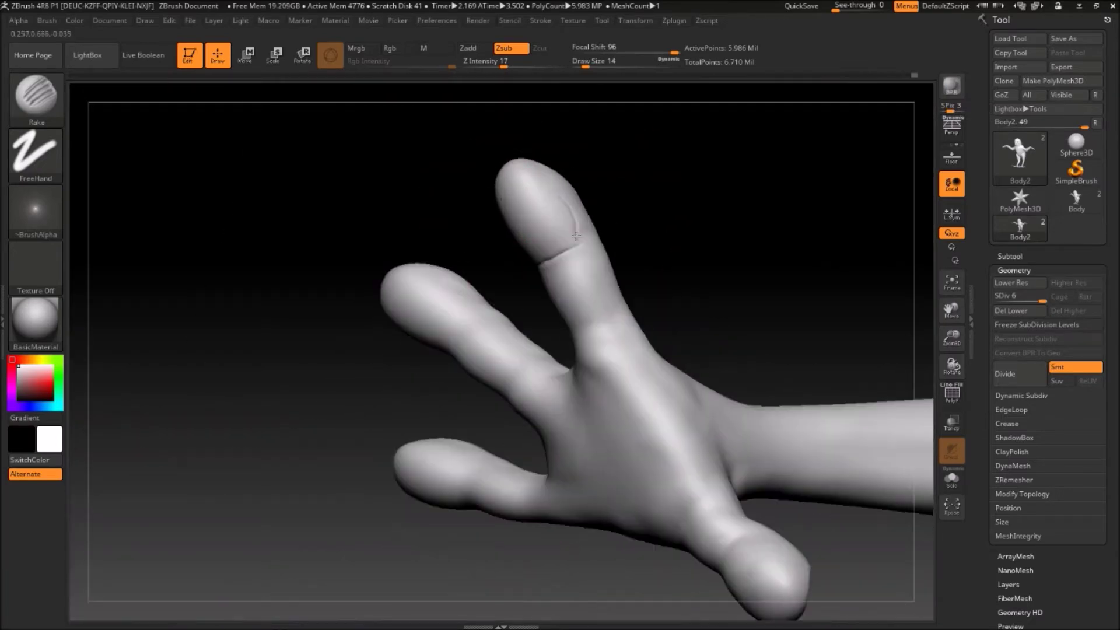
Step: Orbit around the toes and sole while cutting Zsub knuckle creases at draw size 8
mouse_move(575, 235)
mouse_down()
mouse_move(560, 255)
mouse_move(488, 240)
mouse_up()
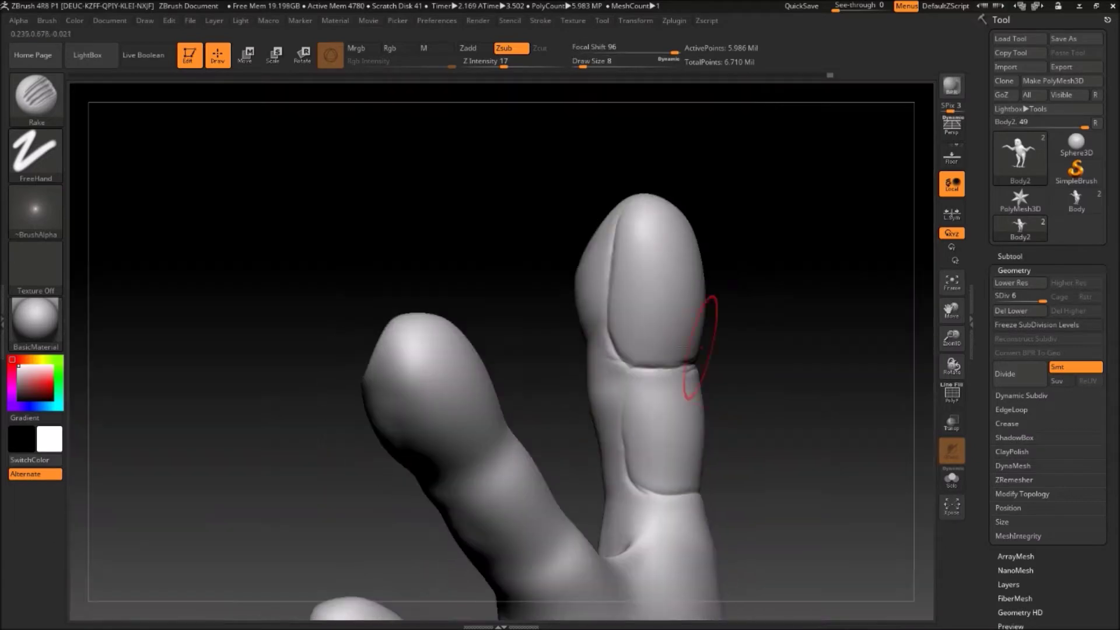
mouse_move(721, 374)
mouse_down()
mouse_move(739, 361)
mouse_move(562, 400)
mouse_move(487, 247)
mouse_up()
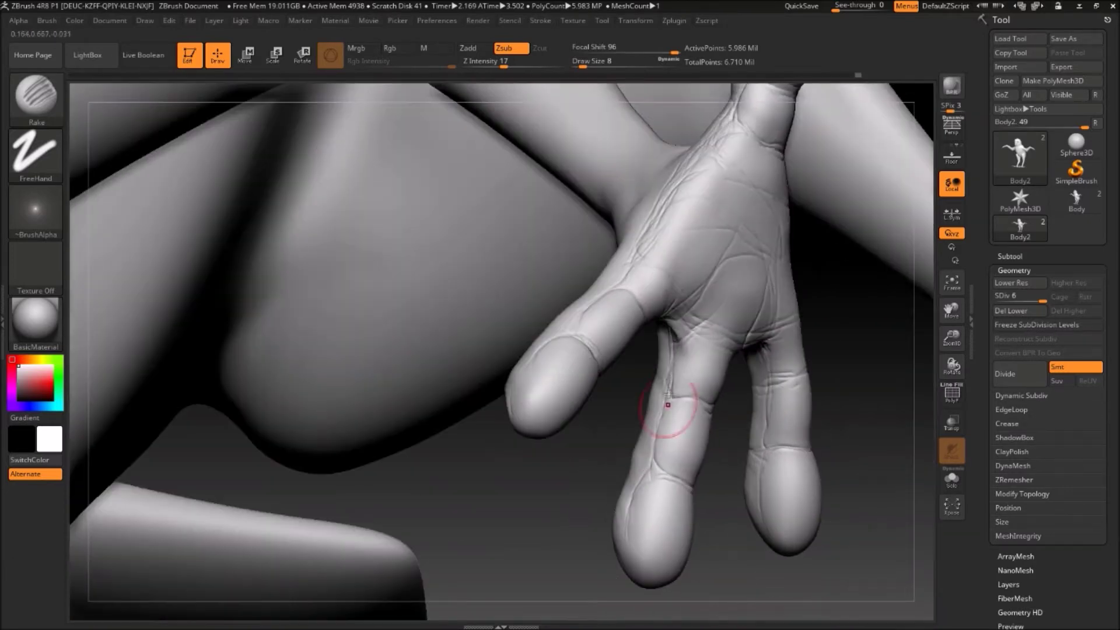
mouse_move(667, 404)
right_down()
mouse_move(512, 350)
mouse_move(801, 344)
mouse_move(726, 527)
mouse_move(776, 382)
mouse_move(544, 389)
mouse_move(741, 449)
mouse_move(459, 215)
mouse_move(703, 379)
mouse_move(622, 335)
right_up()
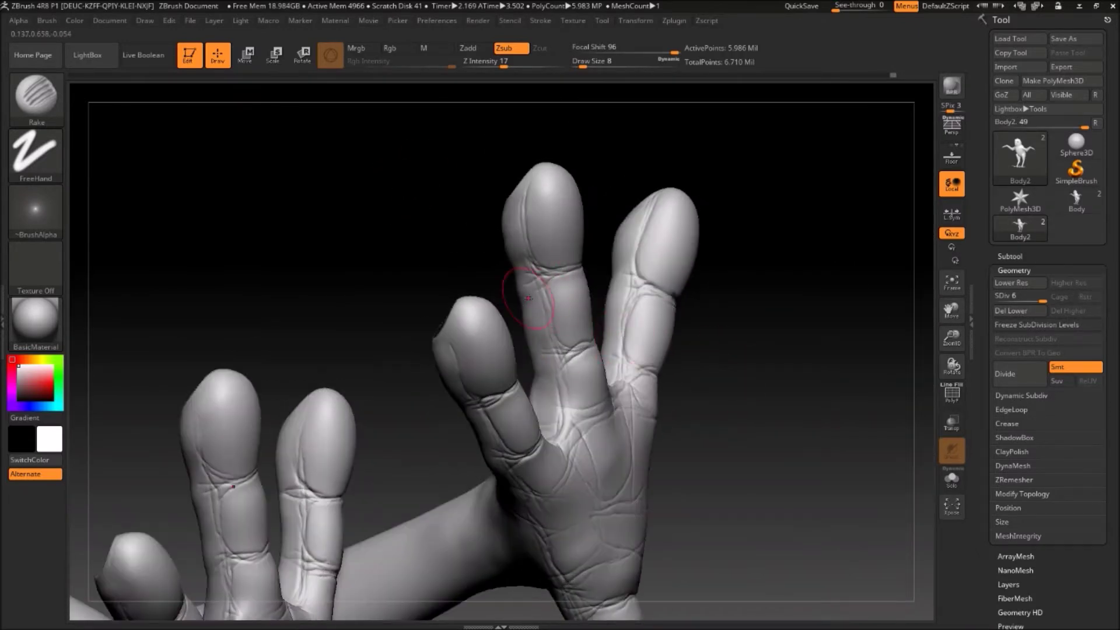
mouse_move(554, 398)
right_down()
mouse_move(343, 195)
mouse_move(474, 362)
mouse_move(600, 284)
mouse_move(520, 180)
mouse_move(369, 414)
mouse_move(302, 423)
mouse_move(462, 400)
mouse_move(409, 245)
mouse_move(580, 275)
mouse_move(285, 309)
mouse_move(438, 430)
mouse_move(286, 428)
mouse_move(712, 512)
mouse_move(457, 412)
mouse_move(420, 465)
mouse_move(444, 179)
mouse_move(554, 333)
mouse_move(498, 270)
mouse_move(545, 250)
mouse_move(585, 354)
mouse_move(537, 440)
mouse_move(487, 450)
right_up()
Step: Orbit in close on the toes and sole to deepen their fleshy folds
mouse_move(529, 390)
right_down()
mouse_move(575, 405)
mouse_move(545, 430)
mouse_move(599, 454)
right_up()
mouse_move(517, 463)
right_down()
mouse_move(544, 482)
mouse_move(675, 350)
mouse_move(653, 361)
mouse_move(585, 330)
mouse_move(709, 395)
mouse_move(618, 301)
mouse_move(525, 350)
mouse_move(532, 325)
mouse_move(437, 382)
mouse_move(525, 326)
mouse_move(927, 248)
right_up()
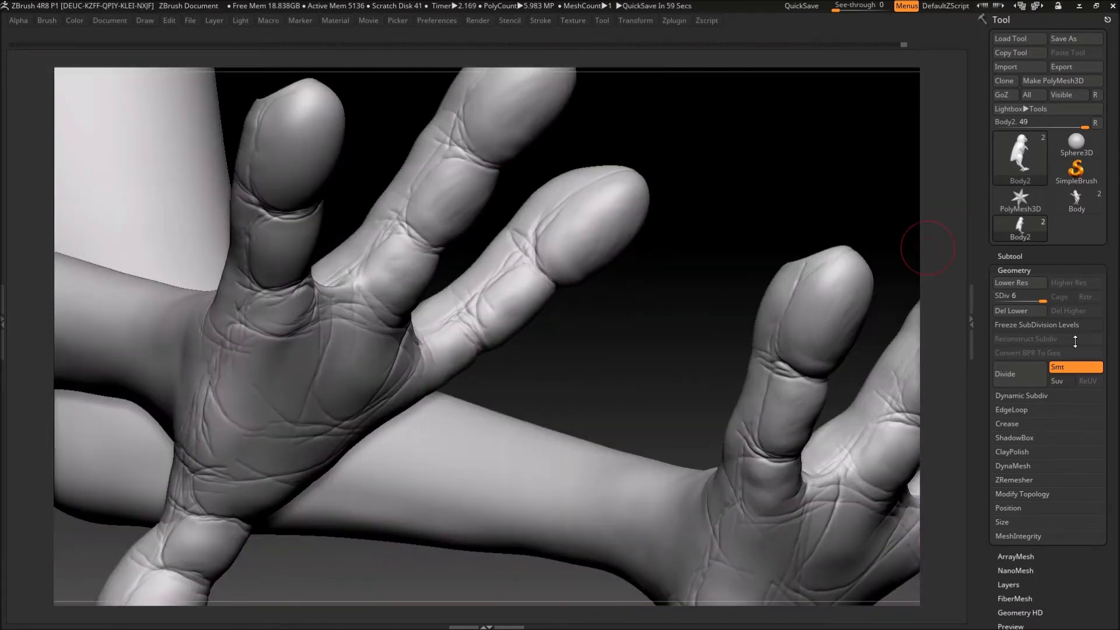
mouse_move(817, 362)
right_down()
mouse_move(608, 382)
mouse_move(449, 249)
mouse_move(445, 286)
right_up()
mouse_move(451, 327)
right_down()
mouse_move(537, 312)
mouse_move(663, 431)
right_up()
mouse_move(707, 395)
right_down()
mouse_move(550, 413)
mouse_move(580, 295)
mouse_move(499, 408)
mouse_move(458, 320)
mouse_move(554, 362)
mouse_move(345, 517)
mouse_move(505, 395)
mouse_move(465, 371)
mouse_move(462, 332)
mouse_move(567, 396)
right_up()
mouse_move(558, 462)
right_down()
mouse_move(509, 267)
mouse_move(610, 381)
right_up()
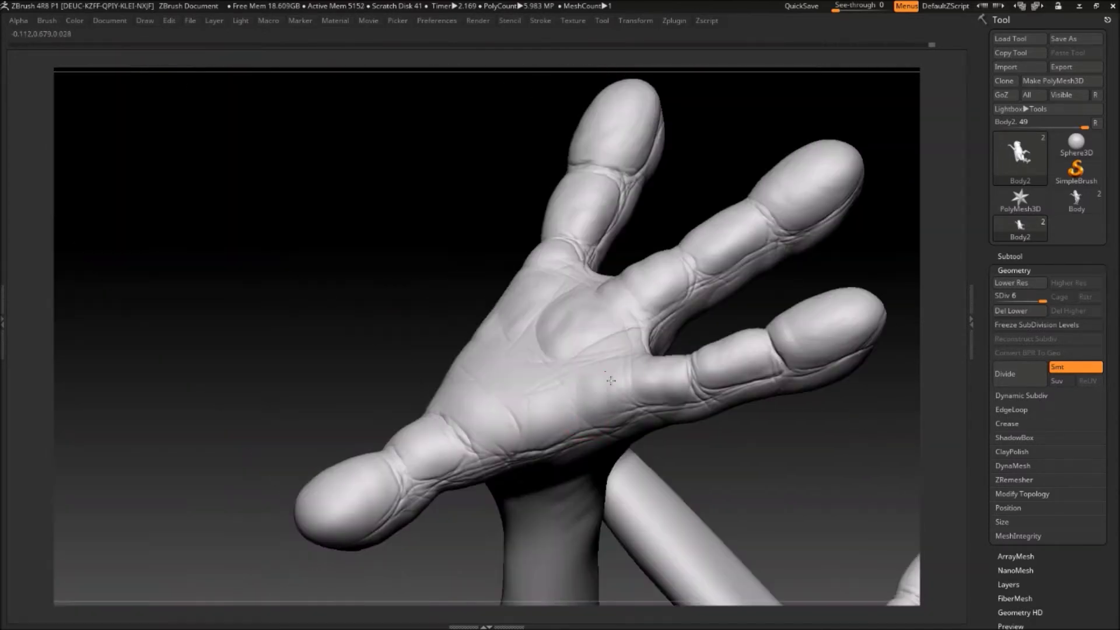
mouse_move(514, 397)
right_down()
mouse_move(568, 390)
mouse_move(668, 326)
right_up()
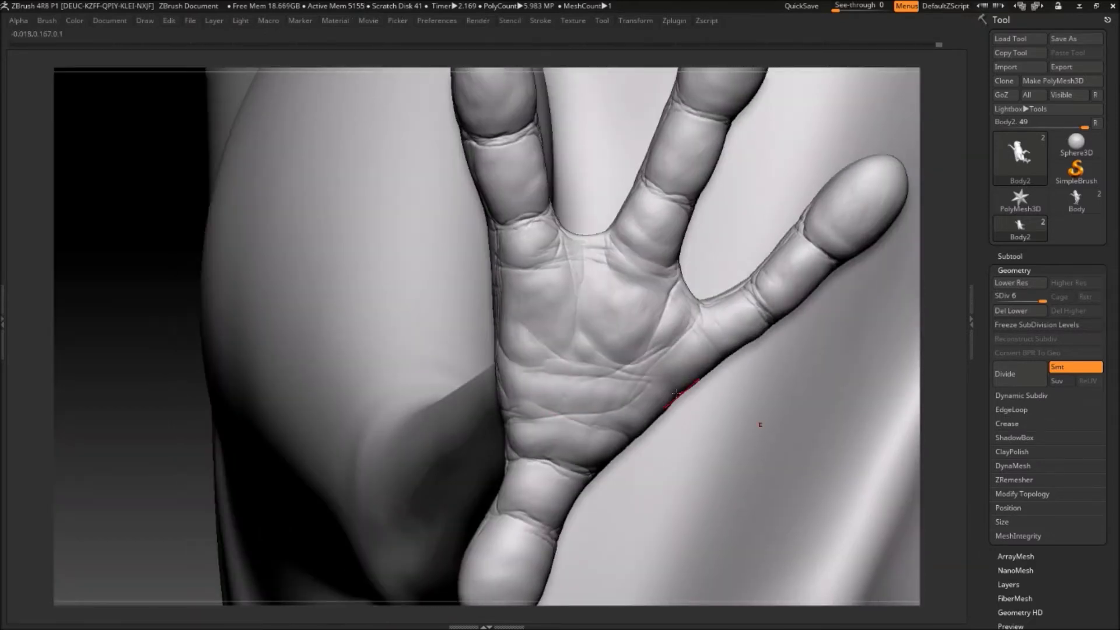
Step: Continue circling the foot from below and above, deepening wrinkles until it stands upright
right_drag(675, 394, 730, 331)
mouse_move(718, 171)
right_down()
mouse_move(610, 430)
mouse_move(630, 379)
mouse_move(593, 292)
right_up()
mouse_move(604, 203)
right_down()
mouse_move(595, 230)
mouse_move(618, 245)
right_up()
mouse_move(736, 222)
right_down()
mouse_move(589, 362)
mouse_move(640, 282)
mouse_move(694, 277)
mouse_move(782, 175)
mouse_move(647, 240)
mouse_move(685, 207)
mouse_move(780, 370)
mouse_move(643, 471)
right_up()
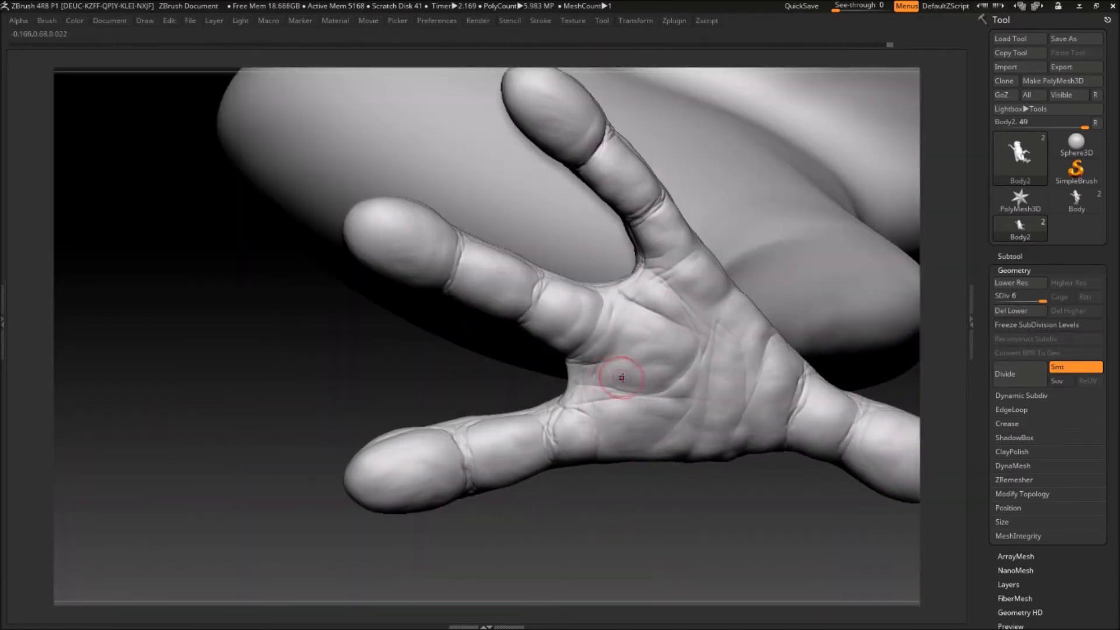
mouse_move(621, 377)
right_down()
mouse_move(648, 493)
mouse_move(795, 370)
mouse_move(680, 384)
mouse_move(725, 367)
mouse_move(229, 548)
mouse_move(705, 346)
right_up()
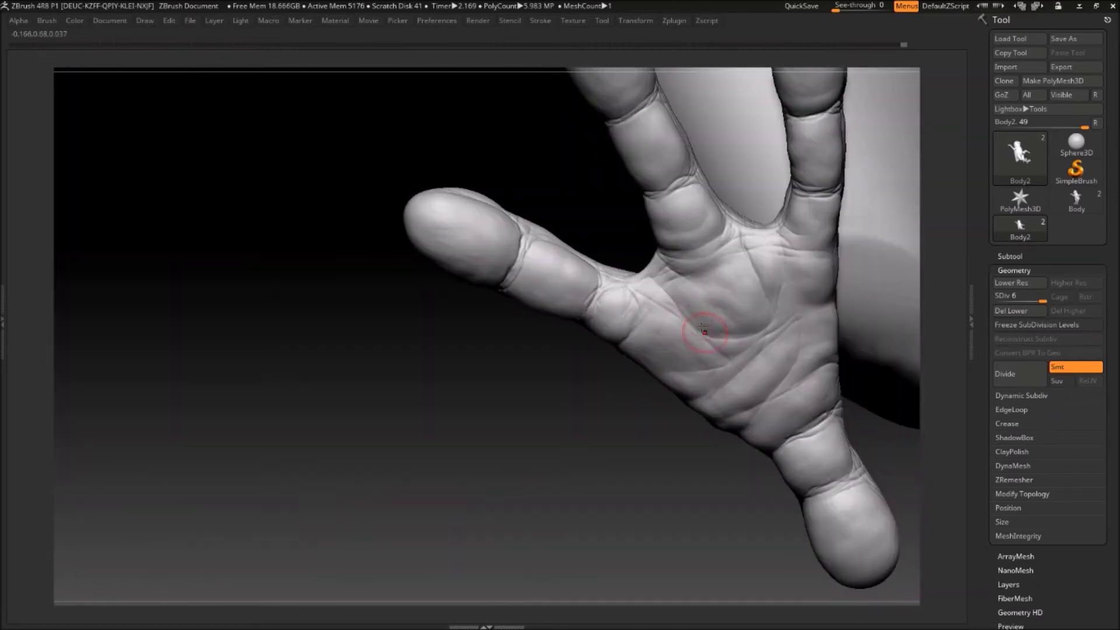
mouse_move(819, 291)
right_down()
mouse_move(787, 338)
mouse_move(717, 359)
mouse_move(650, 445)
mouse_move(619, 434)
right_up()
mouse_move(635, 525)
right_down()
mouse_move(675, 450)
mouse_move(575, 262)
mouse_move(592, 270)
mouse_move(586, 291)
right_up()
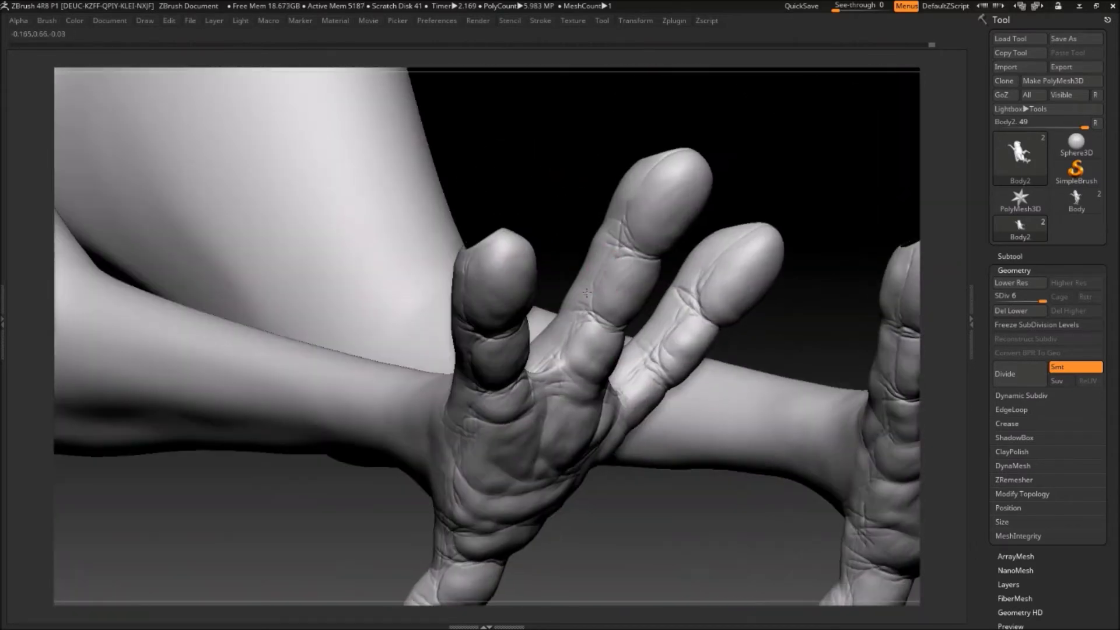
mouse_move(611, 249)
right_down()
mouse_move(612, 370)
mouse_move(553, 506)
mouse_move(707, 395)
right_up()
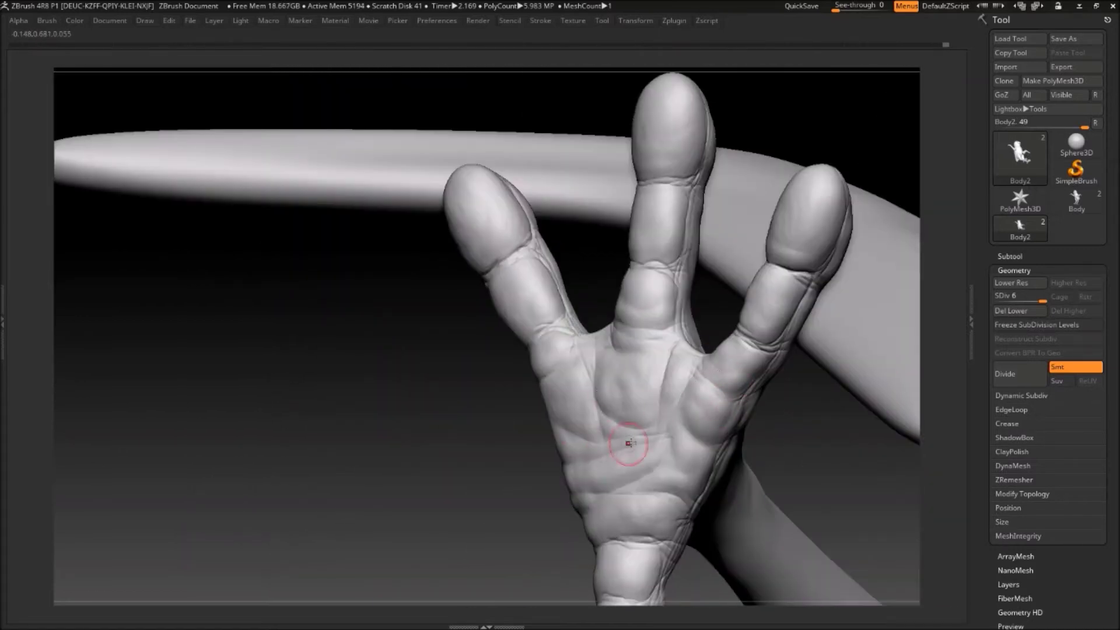
mouse_move(481, 513)
right_down()
mouse_move(712, 458)
mouse_move(680, 490)
mouse_move(639, 485)
mouse_move(629, 509)
mouse_move(513, 325)
mouse_move(737, 400)
mouse_move(750, 375)
mouse_move(617, 362)
mouse_move(710, 431)
right_up()
mouse_move(705, 348)
right_down()
mouse_move(725, 367)
mouse_move(713, 420)
mouse_move(569, 370)
mouse_move(750, 530)
mouse_move(700, 350)
right_up()
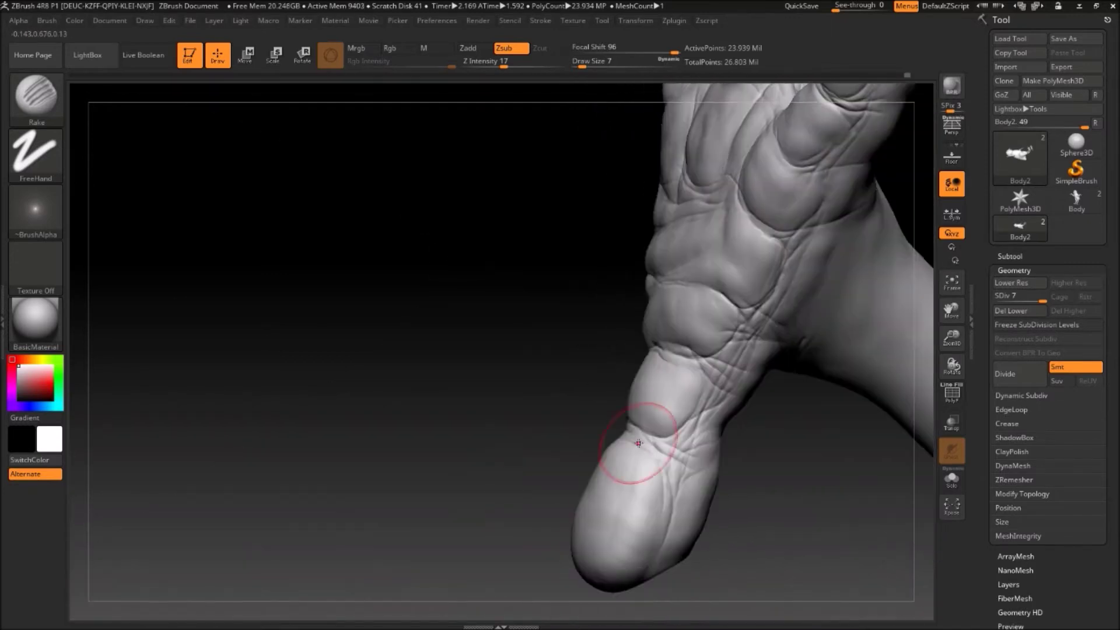
Step: Orbit between toe tips and the open sole to refine wrinkles at SDiv 7
drag(607, 407, 725, 418)
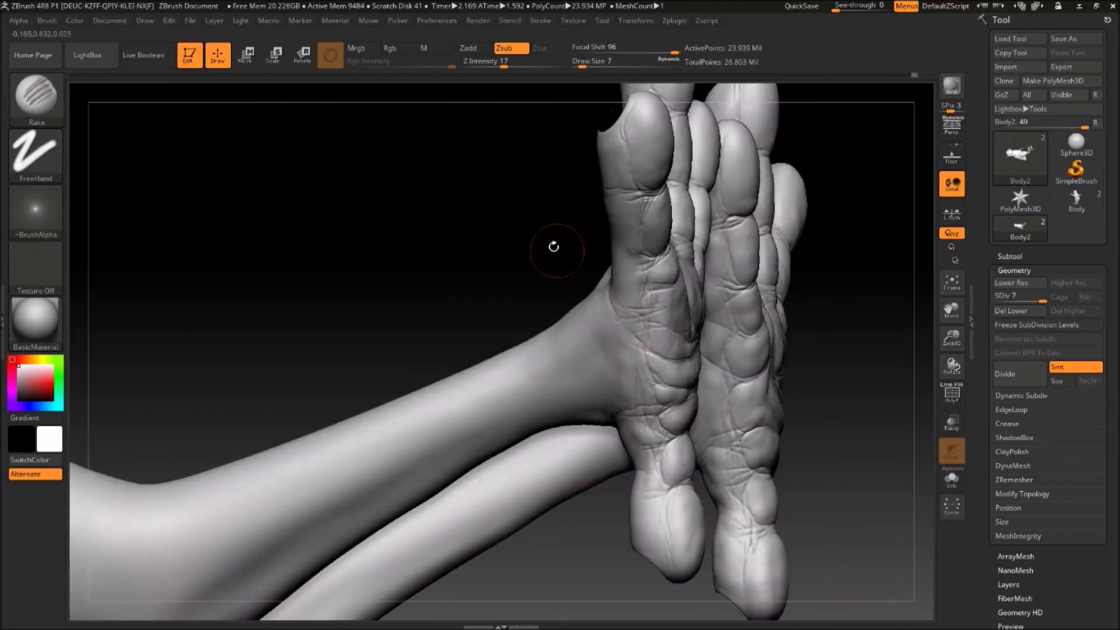
mouse_move(553, 246)
mouse_down()
mouse_move(667, 419)
mouse_move(704, 292)
mouse_move(607, 315)
mouse_up()
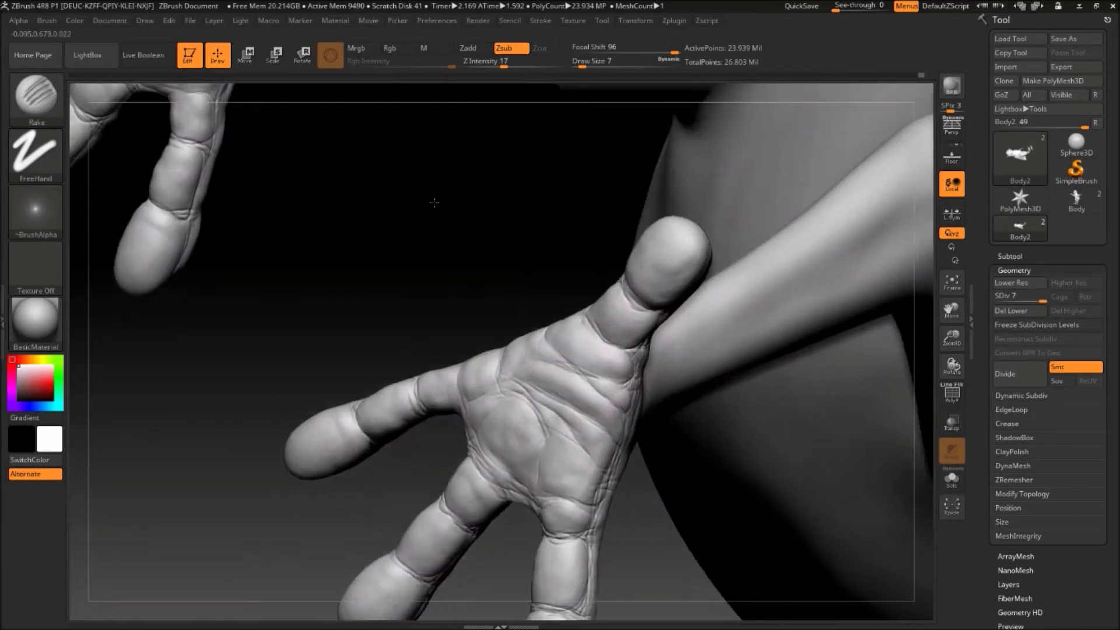
drag(512, 398, 576, 340)
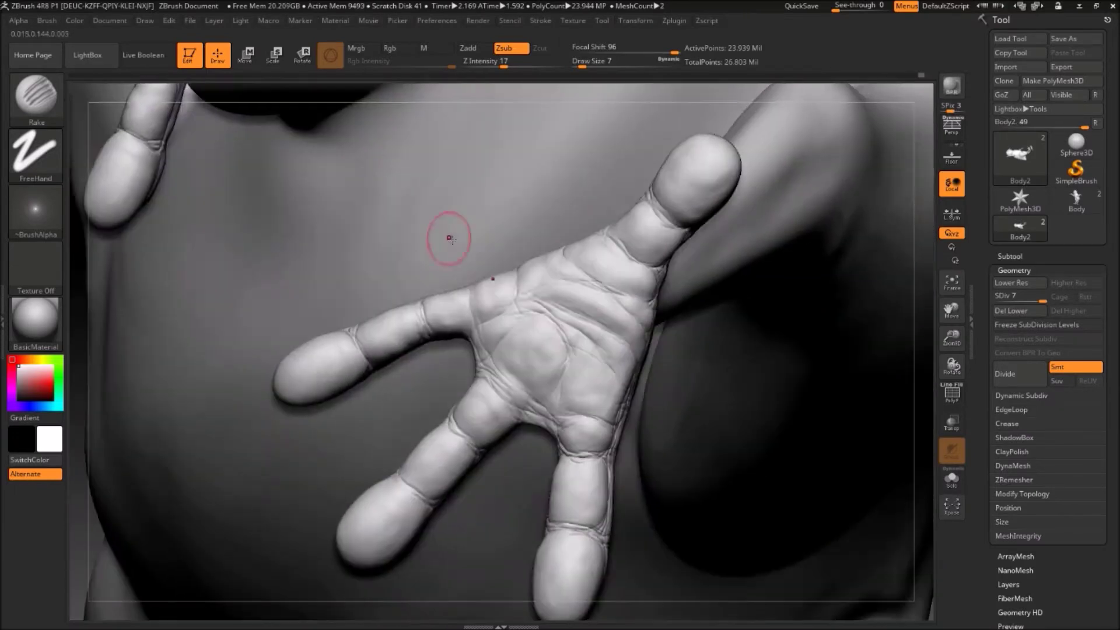
mouse_move(551, 281)
mouse_down()
mouse_move(472, 290)
mouse_move(493, 345)
mouse_move(536, 368)
mouse_move(406, 270)
mouse_move(591, 407)
mouse_up()
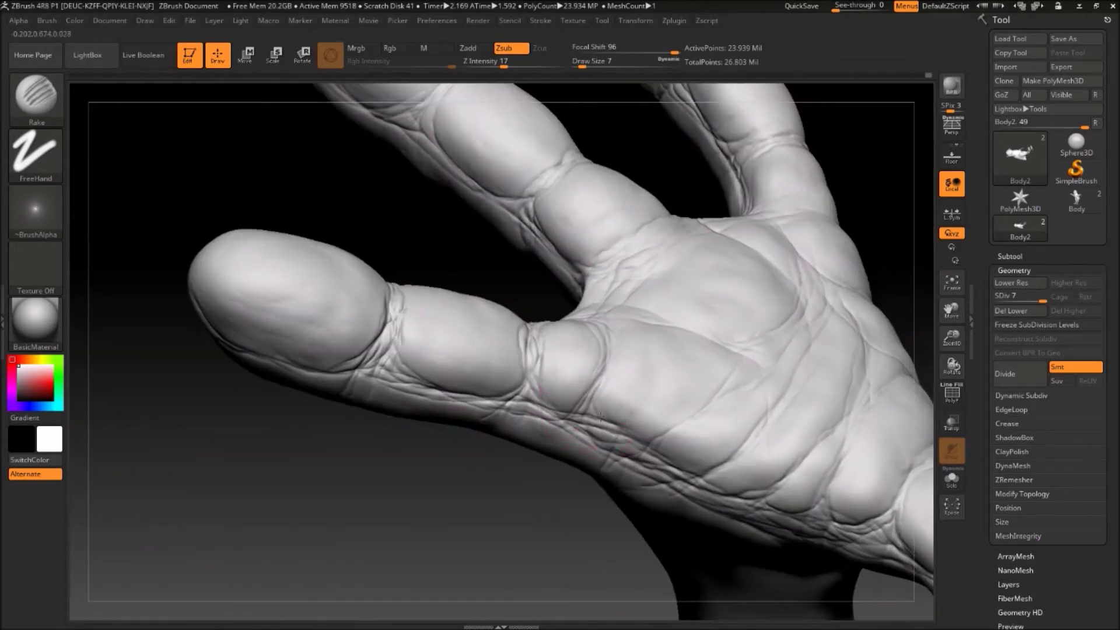
mouse_move(757, 434)
mouse_down()
mouse_move(519, 499)
mouse_move(690, 457)
mouse_move(817, 200)
mouse_move(868, 362)
mouse_move(850, 263)
mouse_move(801, 465)
mouse_up()
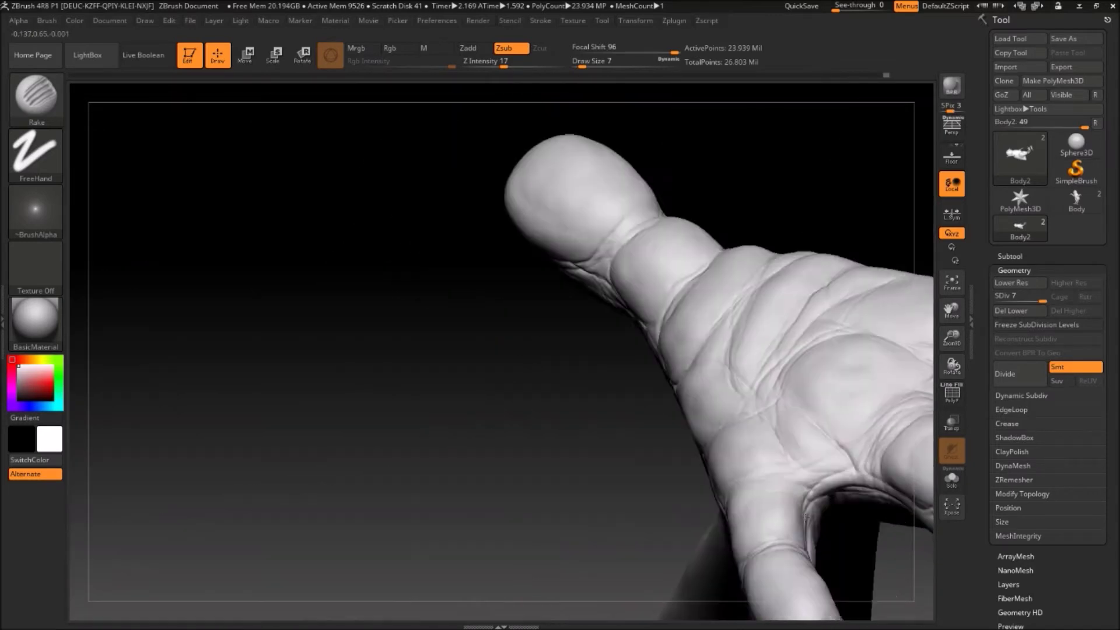
Step: Close in on a raised toe tip and center its stamped bumps in view
mouse_move(766, 509)
mouse_down()
mouse_move(752, 501)
mouse_move(773, 508)
mouse_up()
mouse_move(731, 470)
mouse_down()
mouse_move(713, 474)
mouse_move(634, 387)
mouse_move(479, 336)
mouse_move(570, 332)
mouse_move(375, 362)
mouse_move(532, 428)
mouse_move(789, 485)
mouse_up()
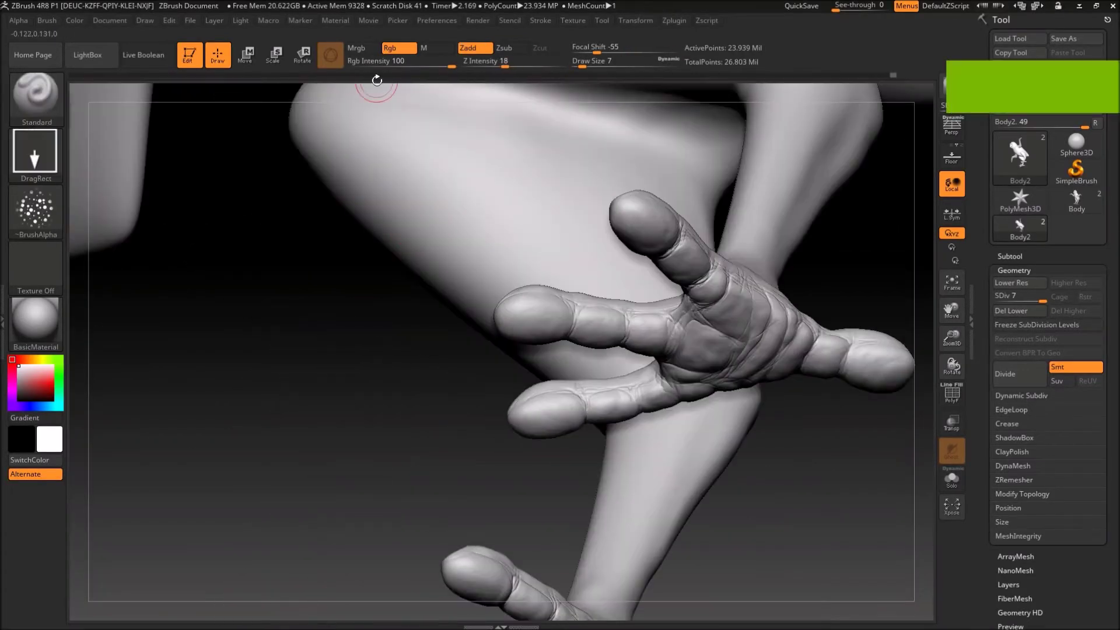
mouse_move(376, 79)
mouse_down()
mouse_move(349, 458)
mouse_move(570, 430)
mouse_move(672, 564)
mouse_move(475, 325)
mouse_move(405, 465)
mouse_move(438, 237)
mouse_move(487, 382)
mouse_up()
mouse_move(480, 426)
mouse_down()
mouse_move(613, 380)
mouse_move(403, 416)
mouse_up()
mouse_move(345, 493)
mouse_down()
mouse_move(348, 508)
mouse_move(516, 503)
mouse_up()
mouse_move(514, 549)
mouse_down()
mouse_move(425, 488)
mouse_move(499, 528)
mouse_move(420, 195)
mouse_move(534, 466)
mouse_up()
drag(516, 517, 501, 488)
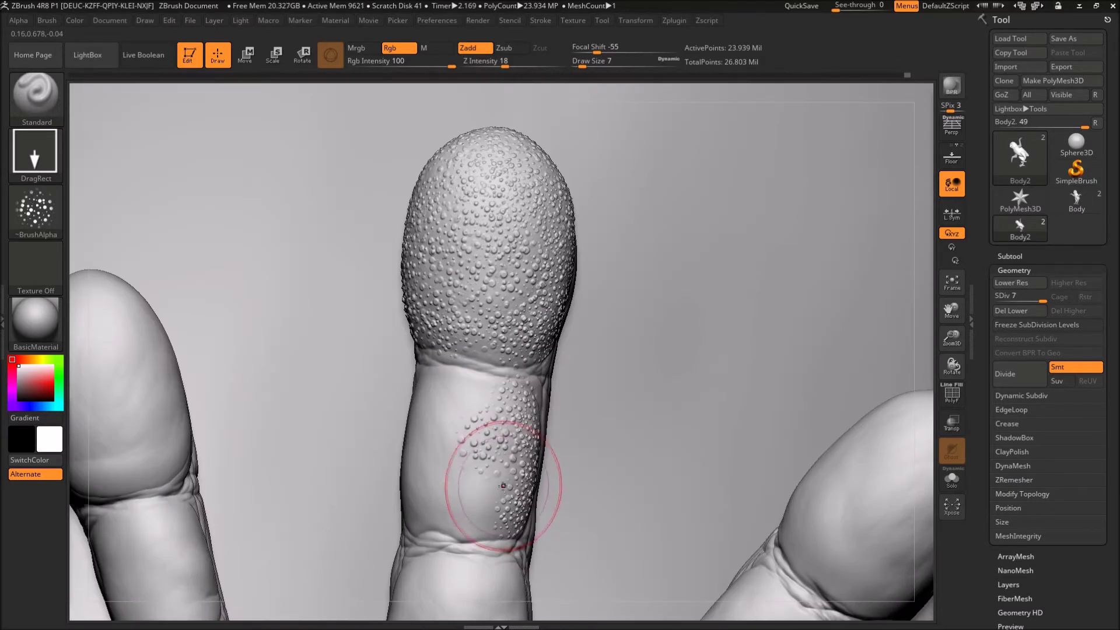
drag(489, 446, 403, 376)
mouse_move(412, 461)
mouse_down()
mouse_move(409, 505)
mouse_move(437, 500)
mouse_move(463, 475)
mouse_move(480, 389)
mouse_up()
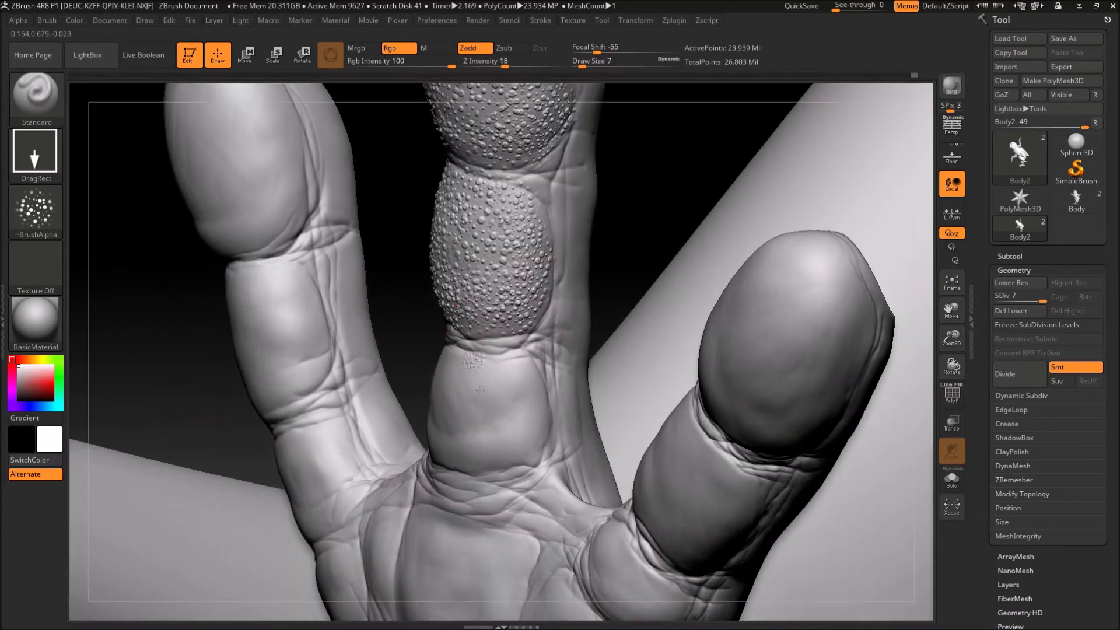
mouse_move(484, 462)
mouse_down()
mouse_move(475, 413)
mouse_move(426, 445)
mouse_move(400, 437)
mouse_move(511, 443)
mouse_move(592, 267)
mouse_move(409, 303)
mouse_up()
drag(385, 233, 381, 316)
drag(467, 214, 443, 175)
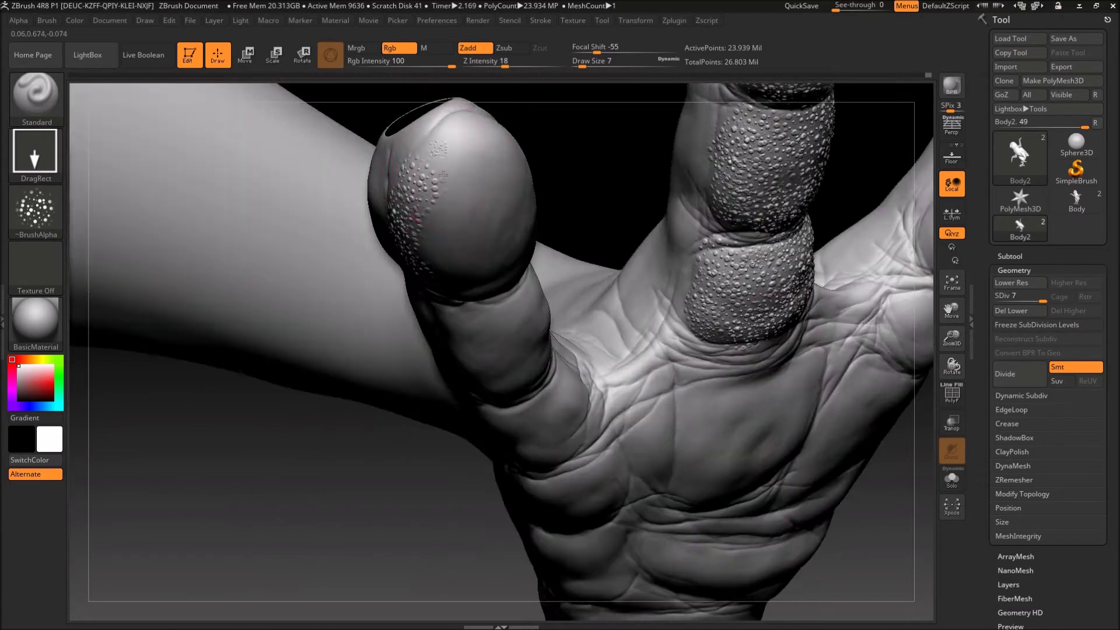
mouse_move(365, 450)
mouse_down()
mouse_move(467, 291)
mouse_move(570, 237)
mouse_move(603, 308)
mouse_up()
mouse_move(547, 330)
mouse_down()
mouse_move(576, 350)
mouse_move(562, 295)
mouse_up()
mouse_move(537, 407)
mouse_down()
mouse_move(612, 343)
mouse_move(586, 348)
mouse_up()
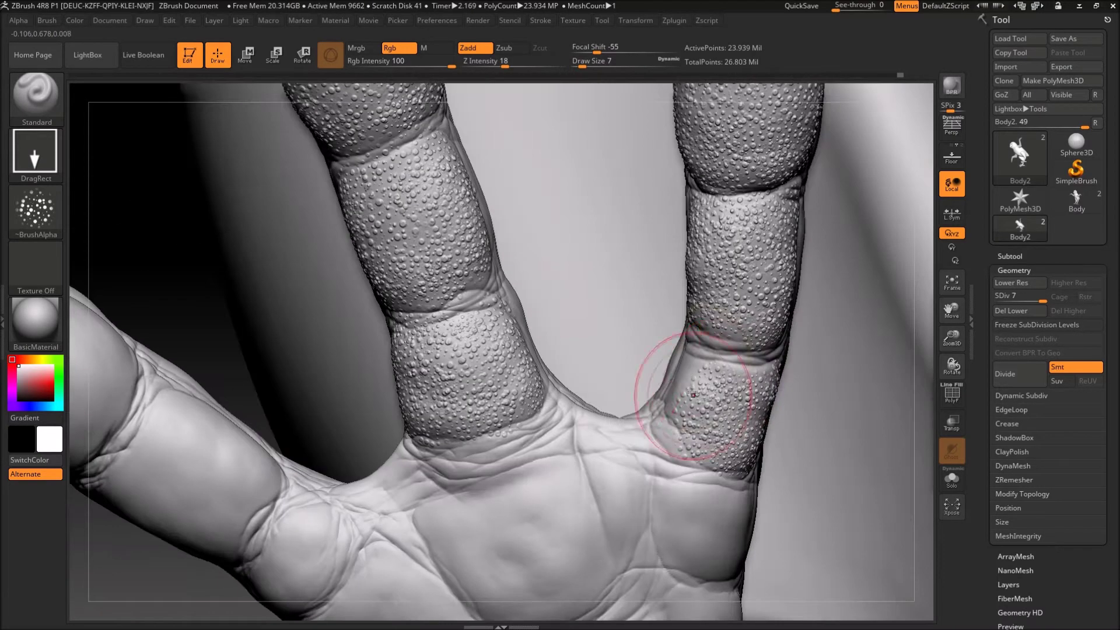
drag(662, 362, 799, 451)
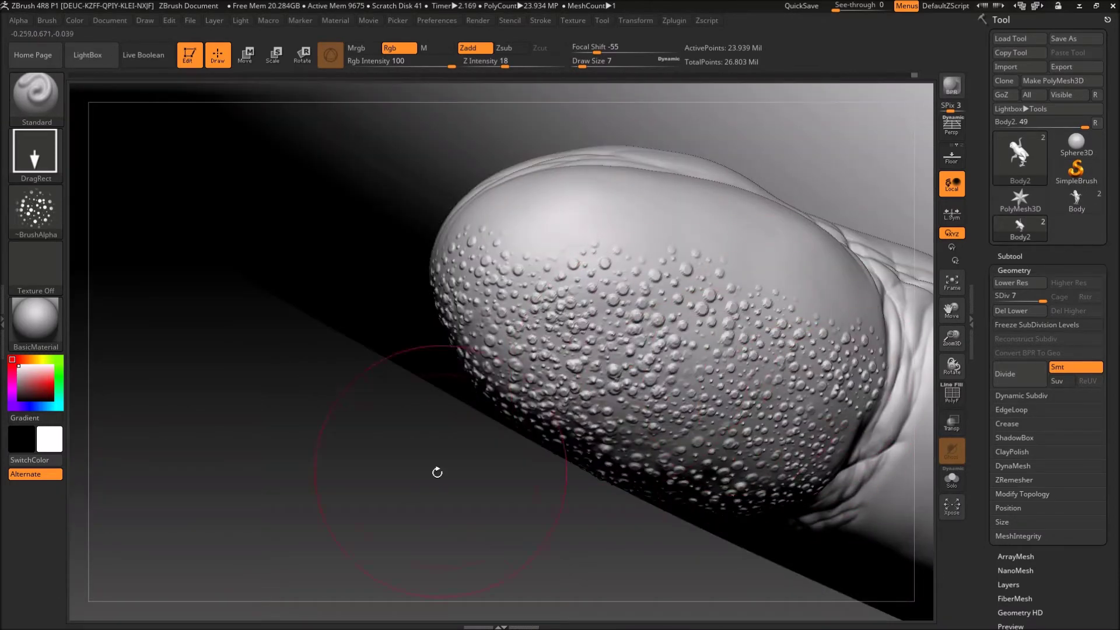
drag(437, 472, 467, 409)
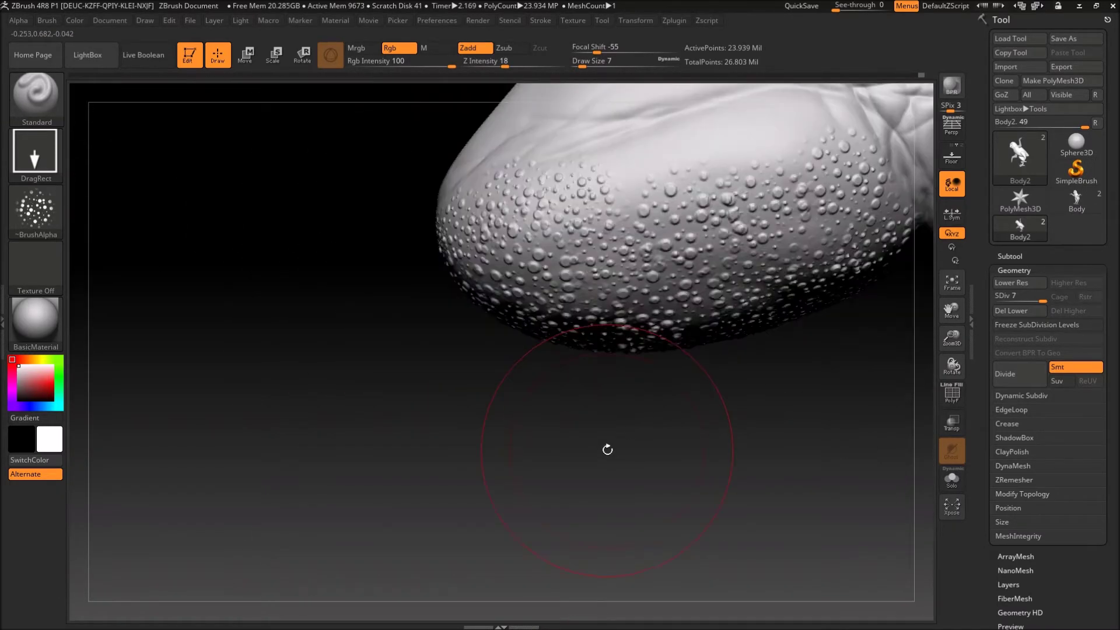
mouse_move(605, 450)
mouse_down()
mouse_move(586, 464)
mouse_move(529, 330)
mouse_move(562, 190)
mouse_up()
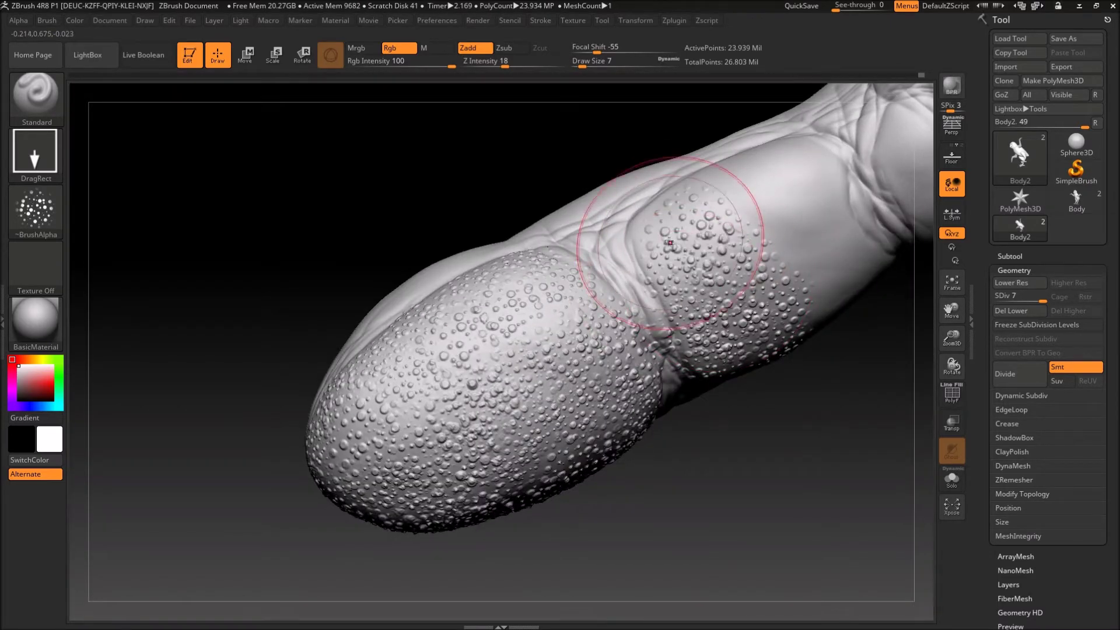
drag(670, 243, 753, 327)
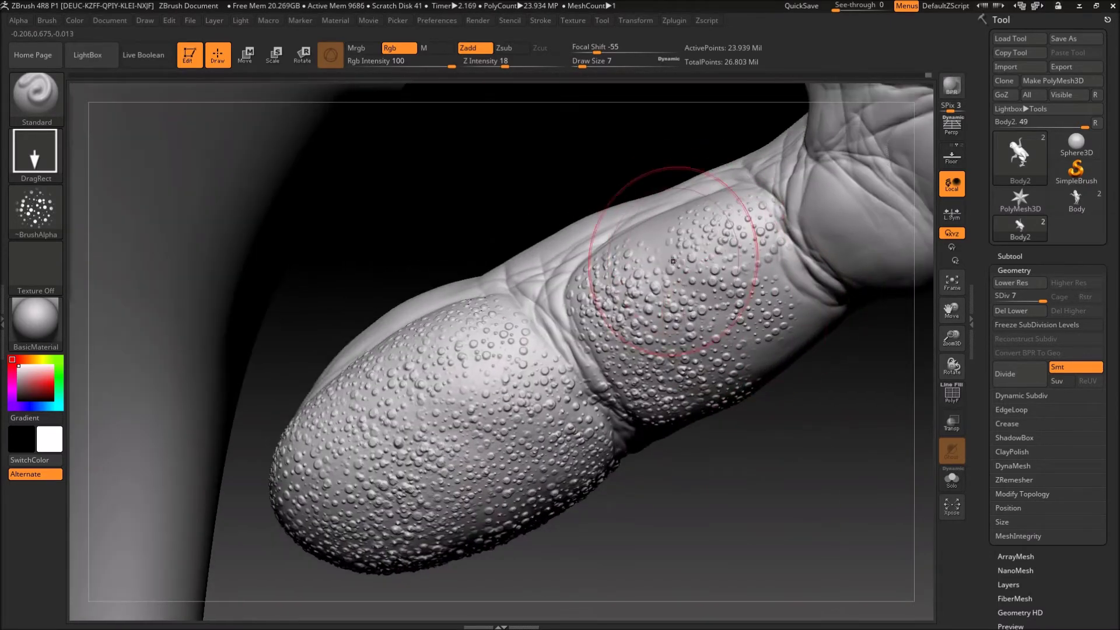
drag(673, 261, 735, 318)
mouse_move(721, 367)
mouse_down()
mouse_move(500, 412)
mouse_move(638, 350)
mouse_move(712, 463)
mouse_up()
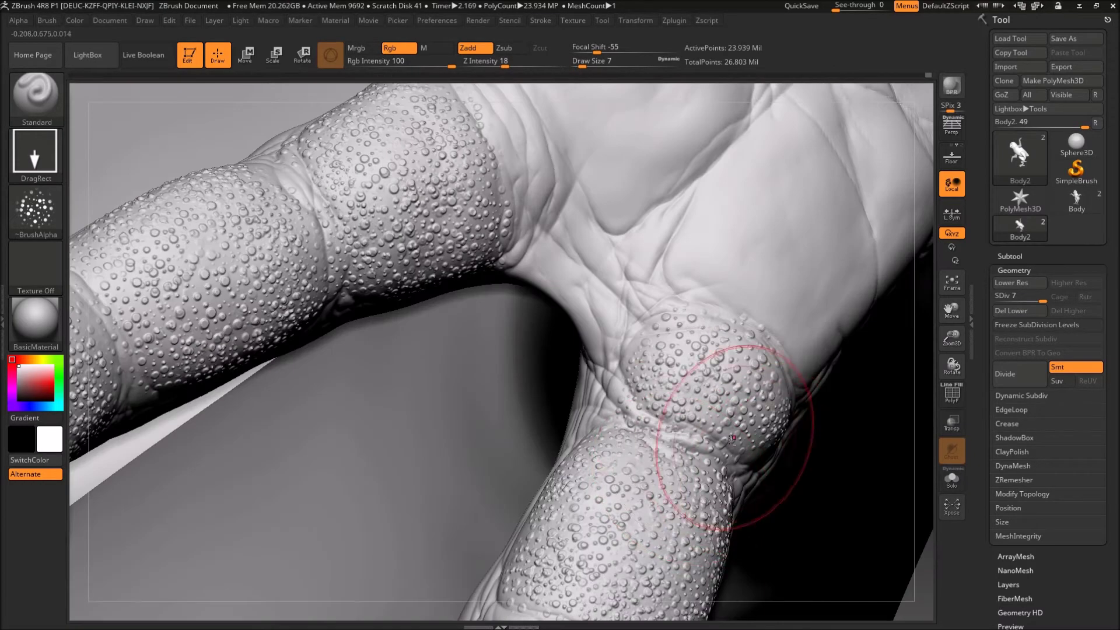
Step: Rotate the foot through many angles, stamping dot bumps across the sole and toe pads
drag(675, 413, 725, 412)
drag(642, 334, 678, 291)
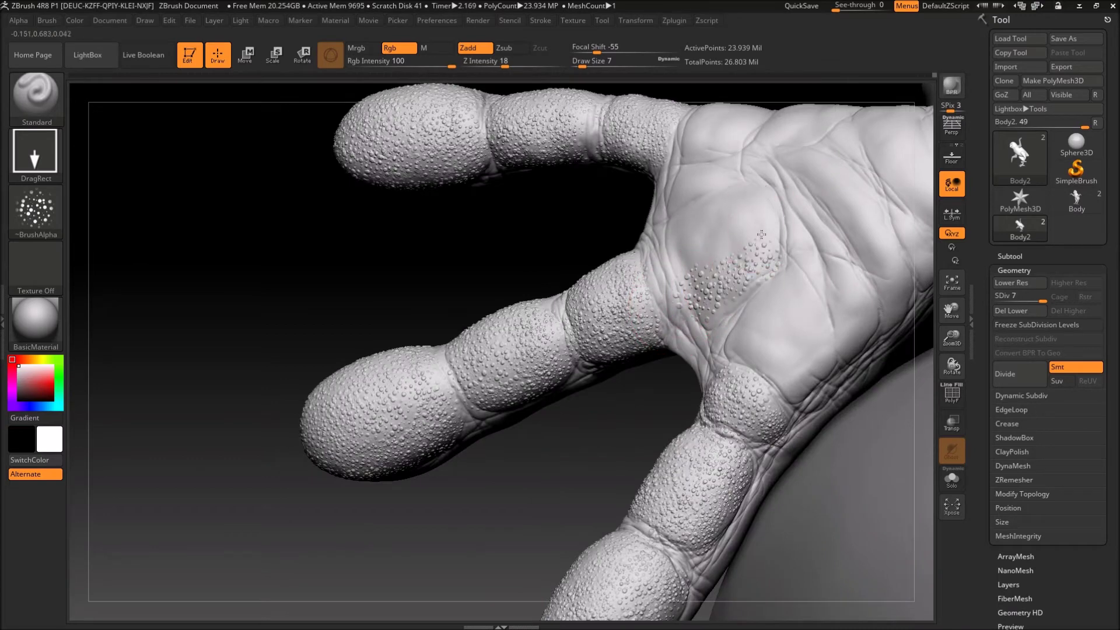
drag(761, 234, 683, 305)
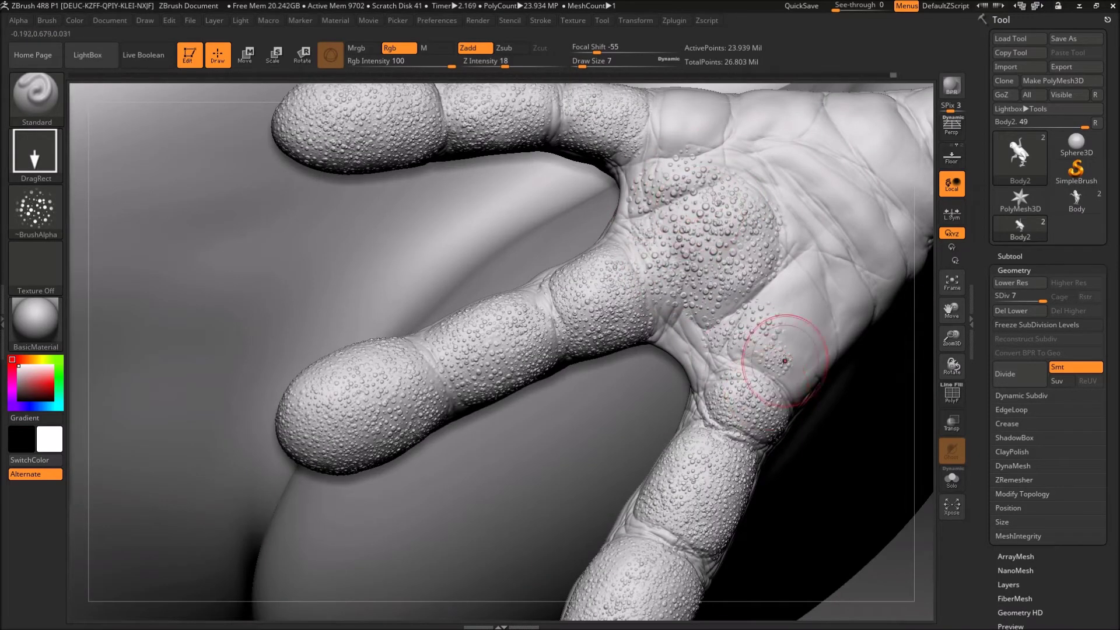
mouse_move(735, 371)
mouse_down()
mouse_move(578, 449)
mouse_move(792, 325)
mouse_up()
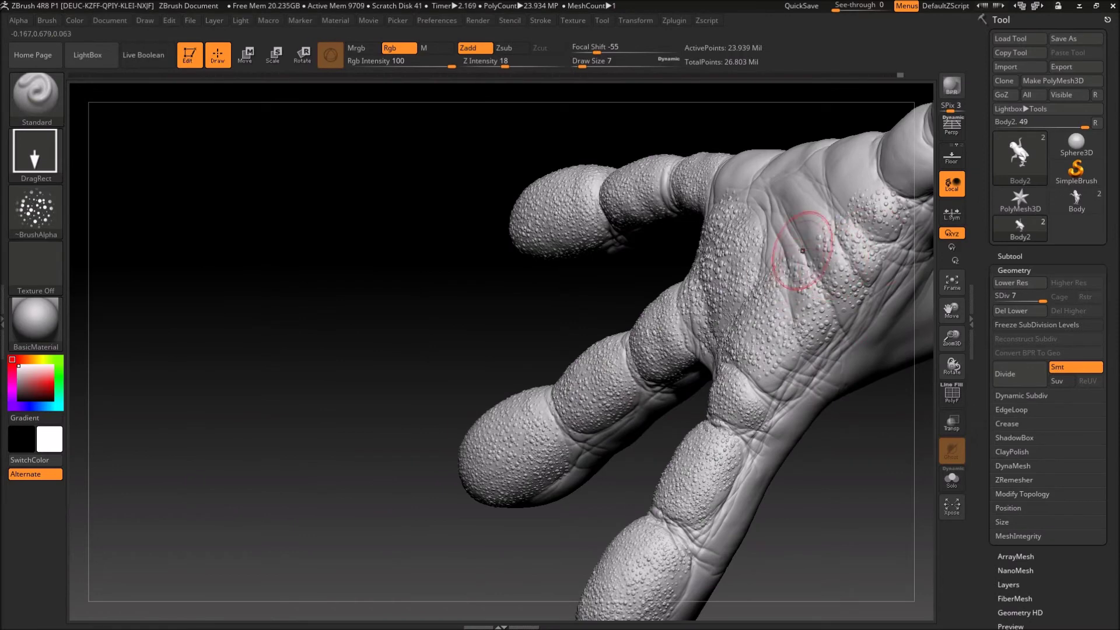
drag(706, 268, 635, 314)
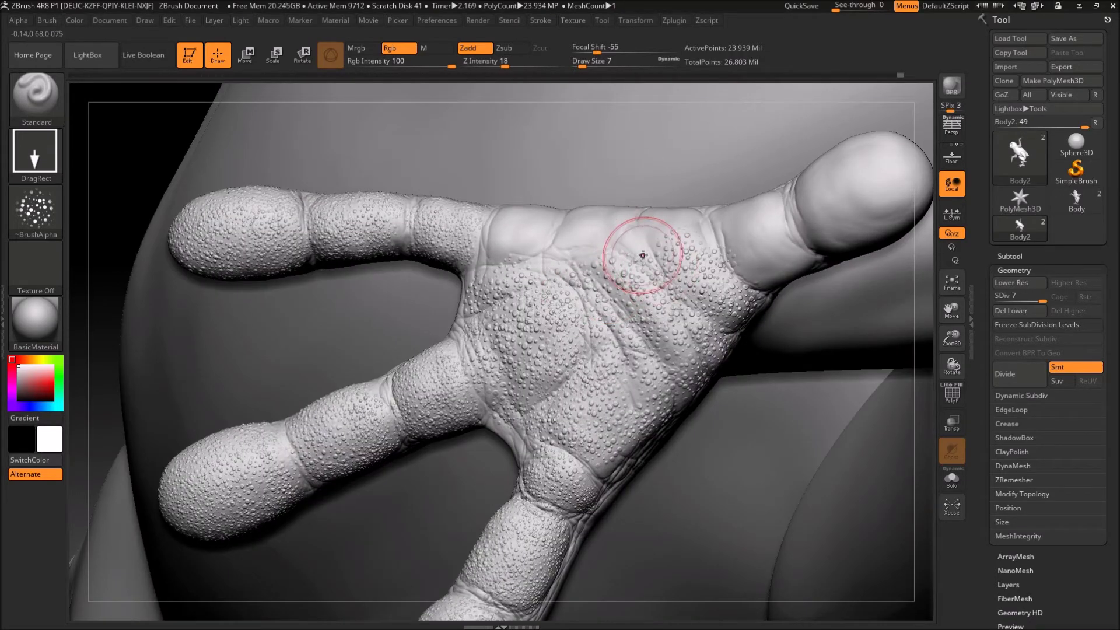
drag(500, 260, 734, 252)
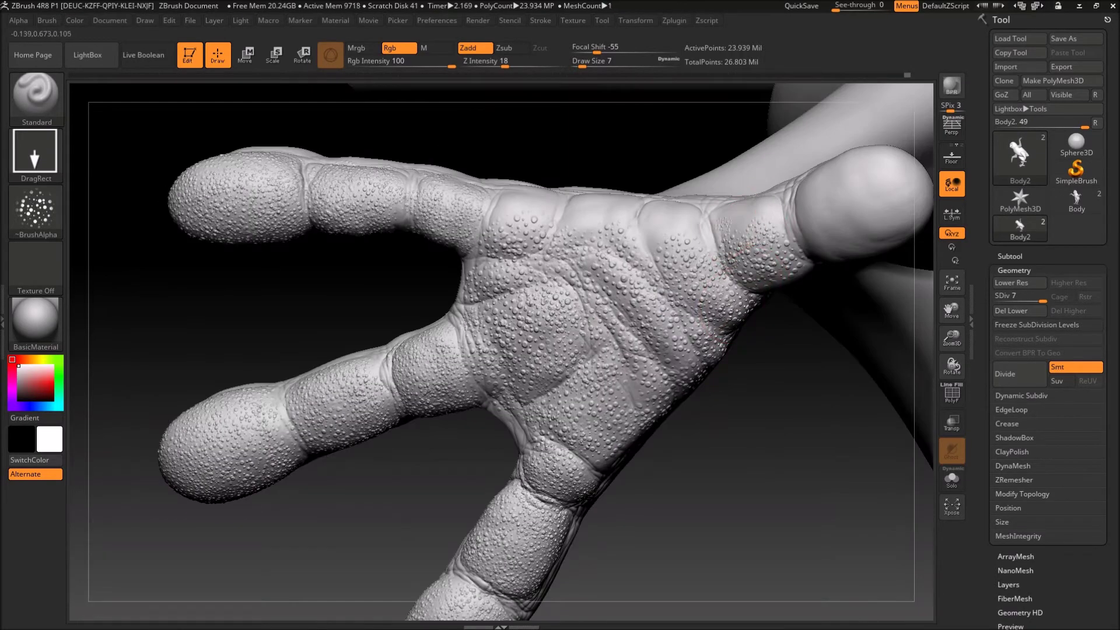
drag(578, 250, 535, 182)
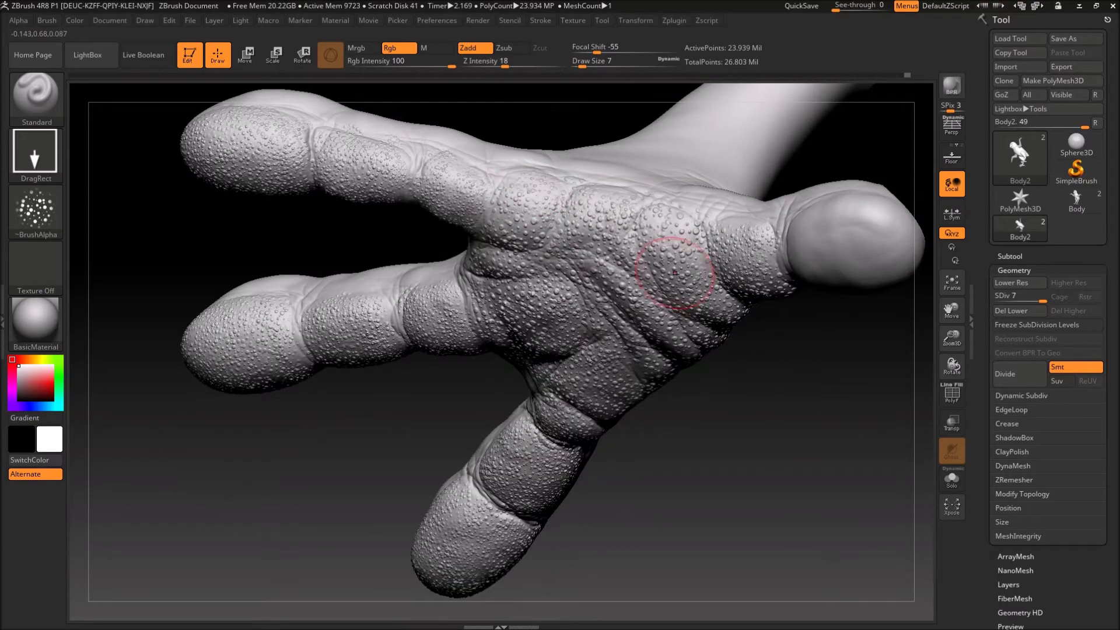
mouse_move(674, 269)
mouse_down()
mouse_move(727, 245)
mouse_move(764, 345)
mouse_move(772, 314)
mouse_move(781, 333)
mouse_move(680, 307)
mouse_move(741, 256)
mouse_move(750, 280)
mouse_move(729, 251)
mouse_move(663, 317)
mouse_move(535, 370)
mouse_move(667, 372)
mouse_move(697, 405)
mouse_move(755, 390)
mouse_move(721, 484)
mouse_up()
mouse_move(788, 384)
mouse_down()
mouse_move(782, 320)
mouse_move(734, 334)
mouse_up()
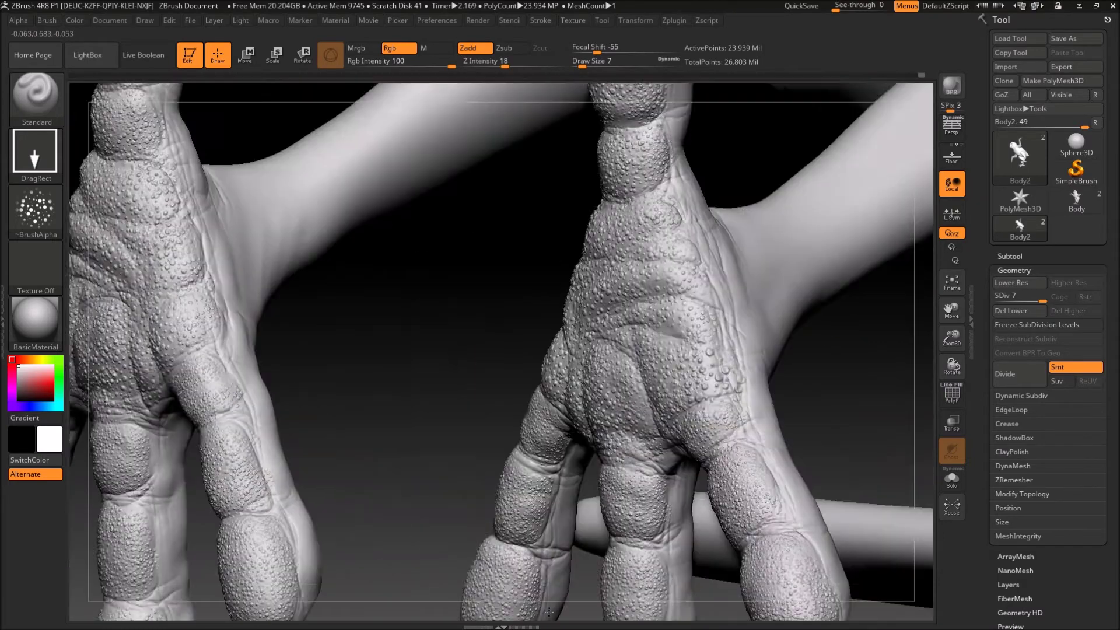
mouse_move(695, 191)
mouse_down()
mouse_move(729, 280)
mouse_move(825, 393)
mouse_move(613, 420)
mouse_move(707, 457)
mouse_move(522, 330)
mouse_up()
mouse_move(803, 536)
mouse_down()
mouse_move(775, 375)
mouse_move(750, 395)
mouse_move(540, 405)
mouse_move(449, 183)
mouse_move(542, 280)
mouse_move(612, 408)
mouse_move(716, 405)
mouse_move(492, 384)
mouse_move(638, 262)
mouse_move(432, 170)
mouse_move(213, 222)
mouse_up()
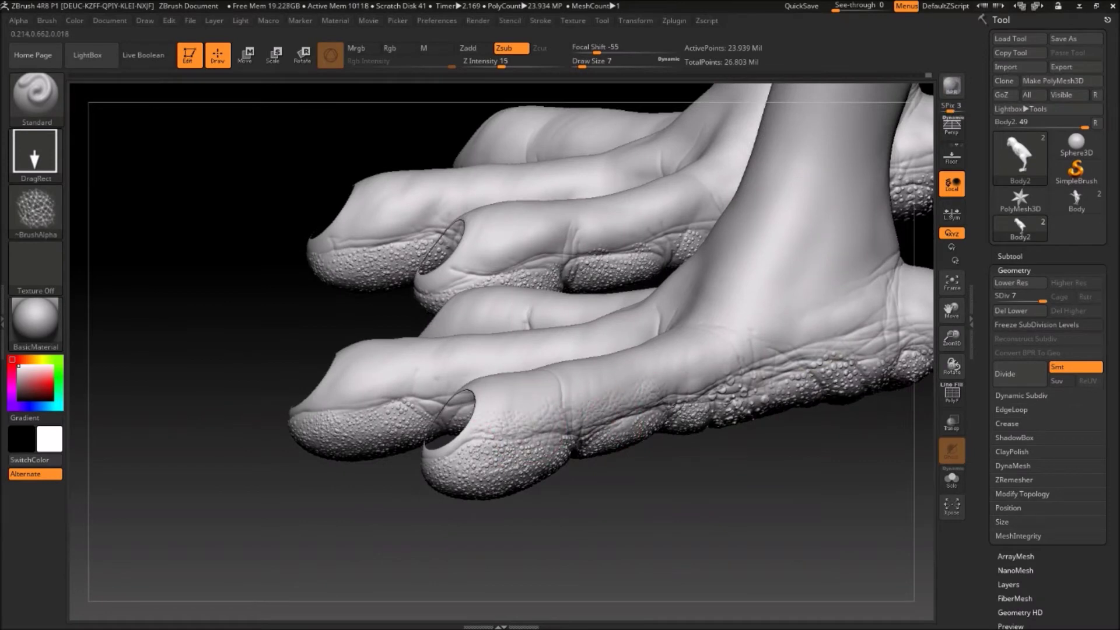
Step: Orbit around the toe tips, carving round openings and pebbly sides with Zsub at intensity 15
mouse_move(804, 348)
mouse_down()
mouse_move(805, 459)
mouse_move(817, 408)
mouse_move(777, 408)
mouse_move(799, 415)
mouse_move(778, 373)
mouse_up()
mouse_move(823, 495)
mouse_down()
mouse_move(772, 487)
mouse_move(535, 527)
mouse_move(242, 265)
mouse_move(266, 228)
mouse_move(505, 474)
mouse_move(476, 516)
mouse_move(783, 447)
mouse_up()
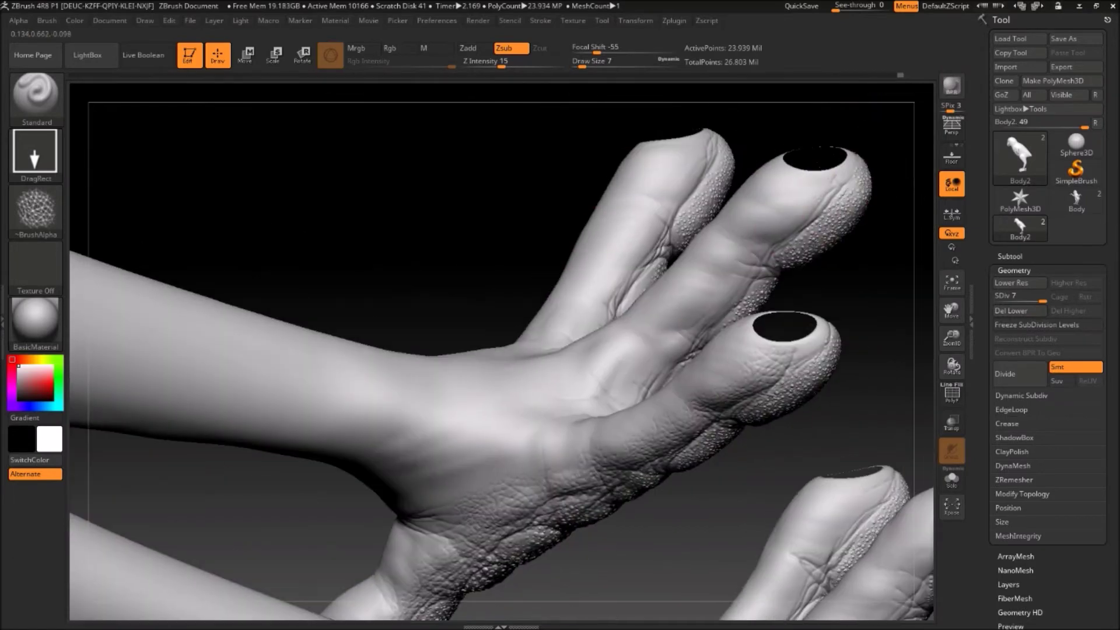
mouse_move(873, 313)
mouse_down()
mouse_move(678, 526)
mouse_move(512, 567)
mouse_move(736, 298)
mouse_up()
mouse_move(865, 338)
mouse_down()
mouse_move(893, 330)
mouse_move(425, 375)
mouse_move(381, 328)
mouse_up()
mouse_move(601, 381)
mouse_down()
mouse_move(550, 312)
mouse_move(607, 475)
mouse_move(775, 212)
mouse_move(525, 300)
mouse_move(570, 305)
mouse_move(407, 320)
mouse_move(623, 443)
mouse_move(524, 586)
mouse_move(612, 508)
mouse_move(762, 465)
mouse_move(537, 387)
mouse_move(483, 293)
mouse_up()
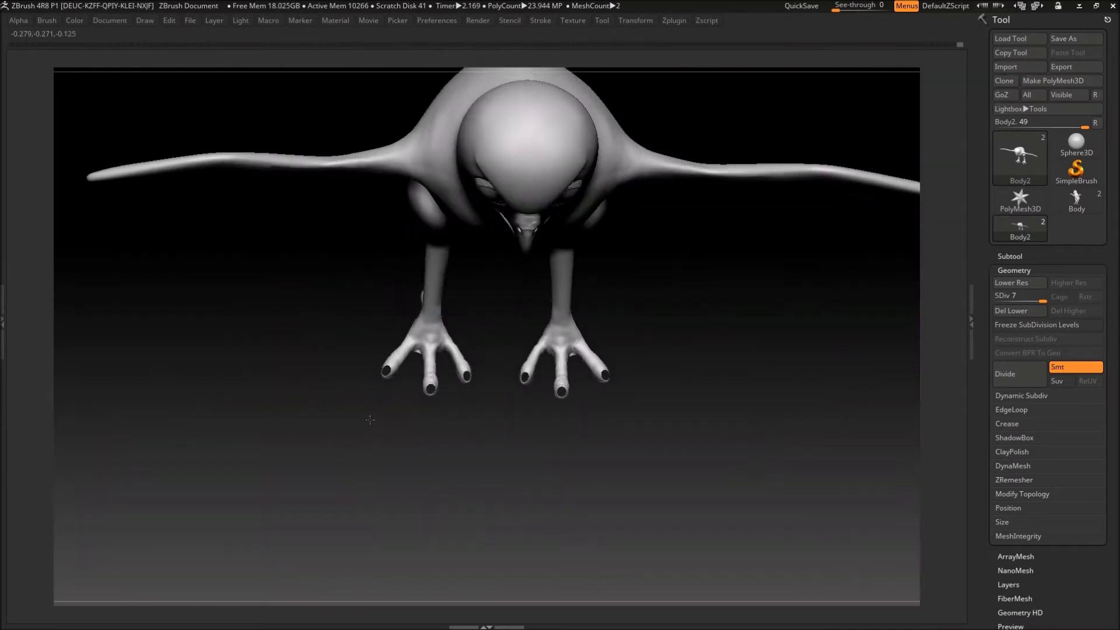
Step: Carve Rake scale grooves along the toes at Focal Shift 96, Z Intensity 17
drag(348, 285, 410, 345)
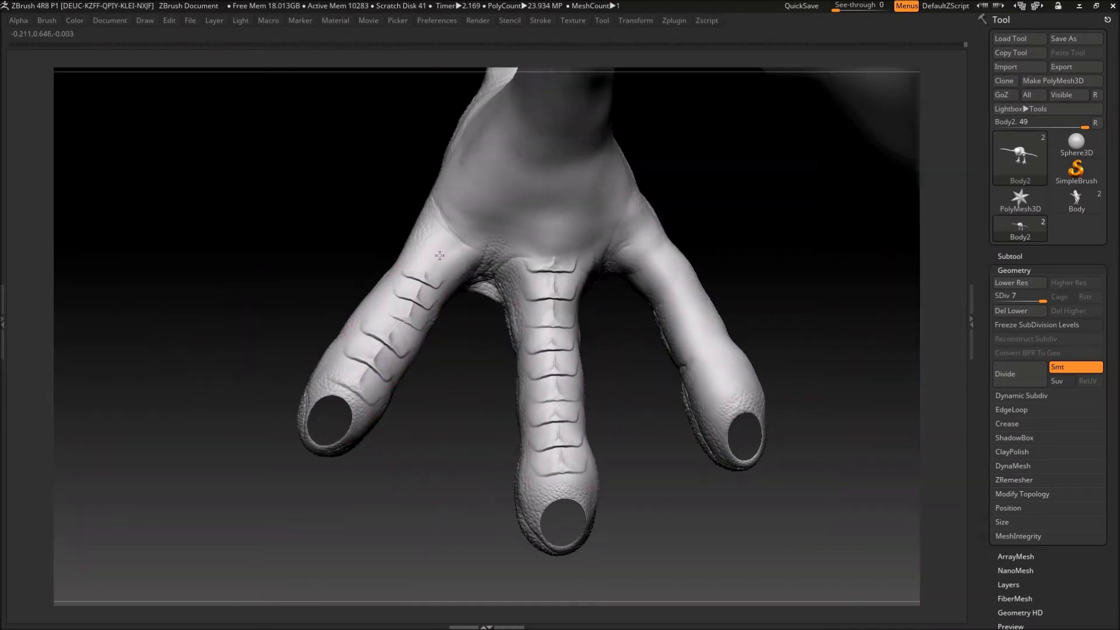
mouse_move(712, 320)
mouse_down()
mouse_move(712, 299)
mouse_move(670, 249)
mouse_move(774, 375)
mouse_move(589, 388)
mouse_up()
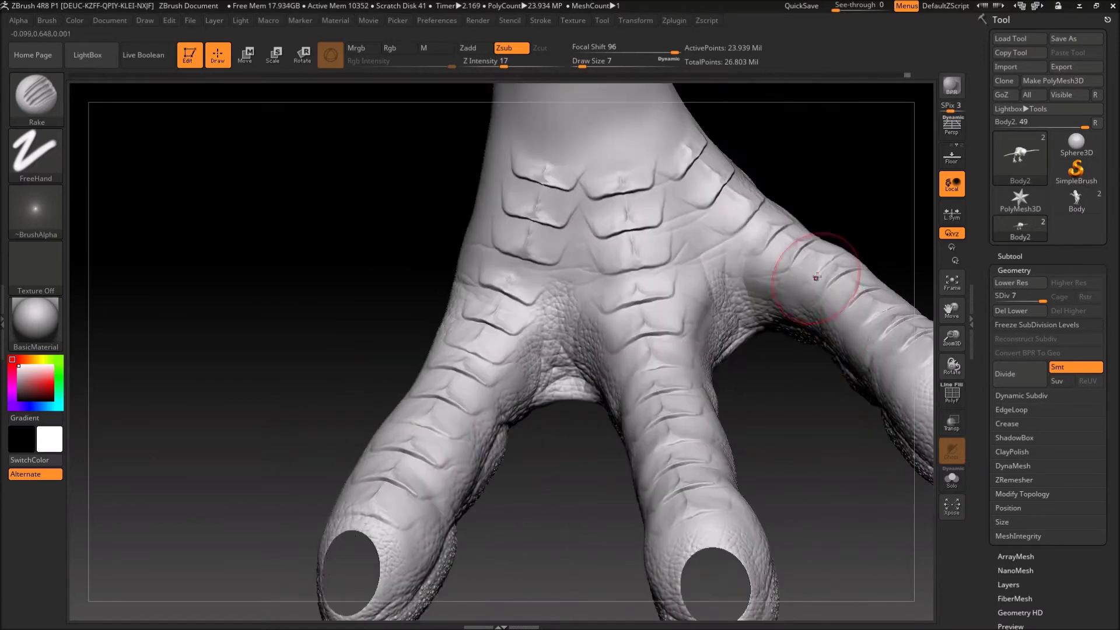
drag(834, 324, 919, 269)
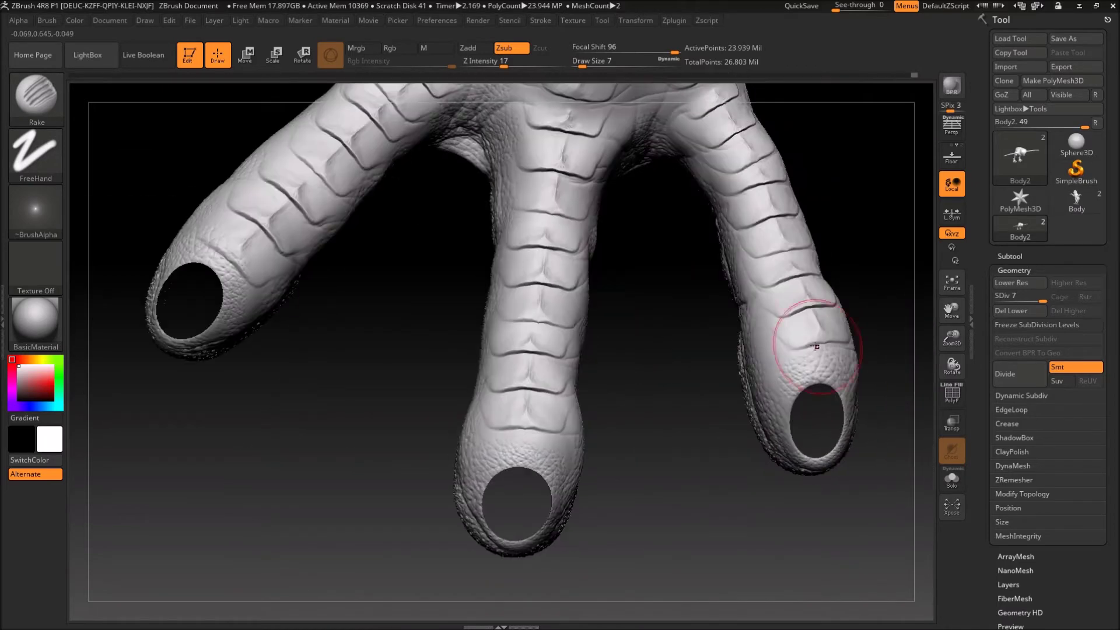
drag(737, 303, 733, 228)
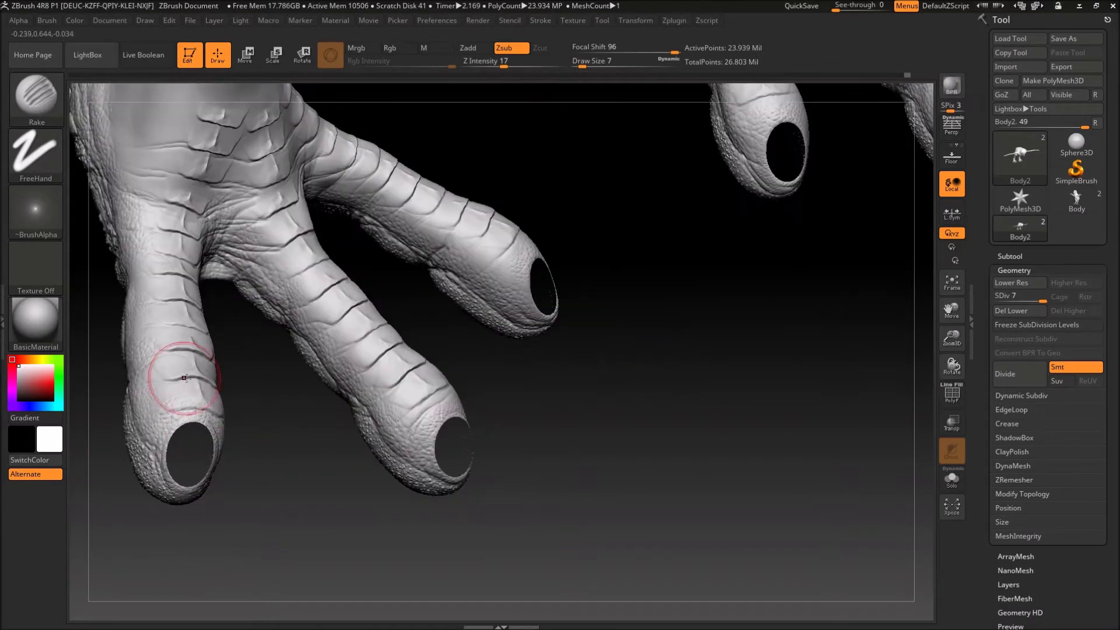
drag(99, 466, 339, 465)
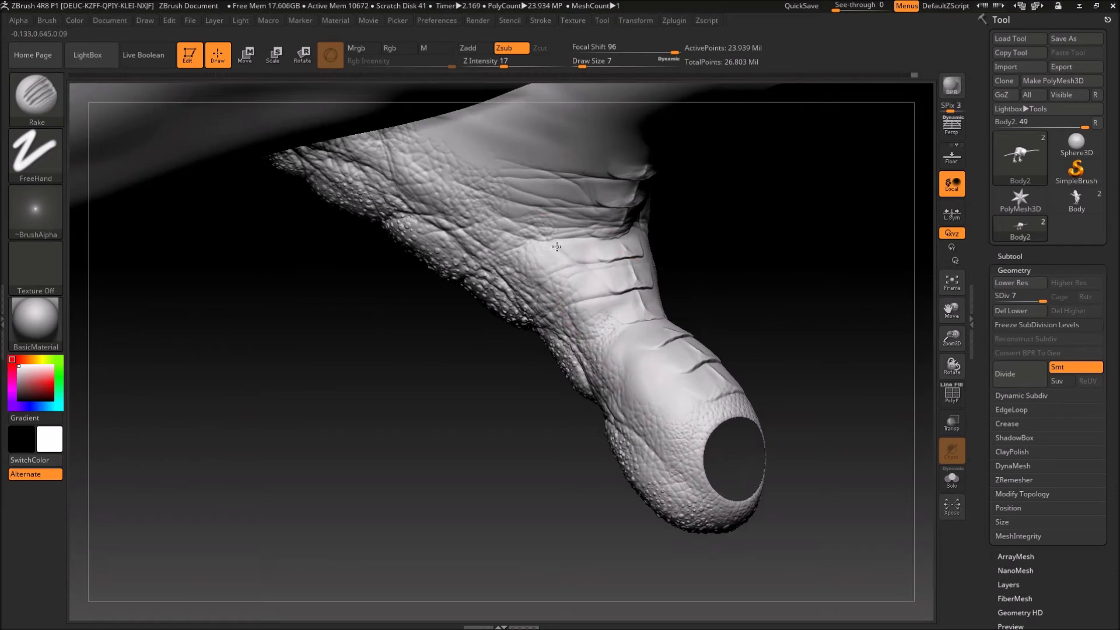
Step: Groove the remaining toe sides and back of foot, then switch to ClayBuildup
right_drag(666, 341, 732, 341)
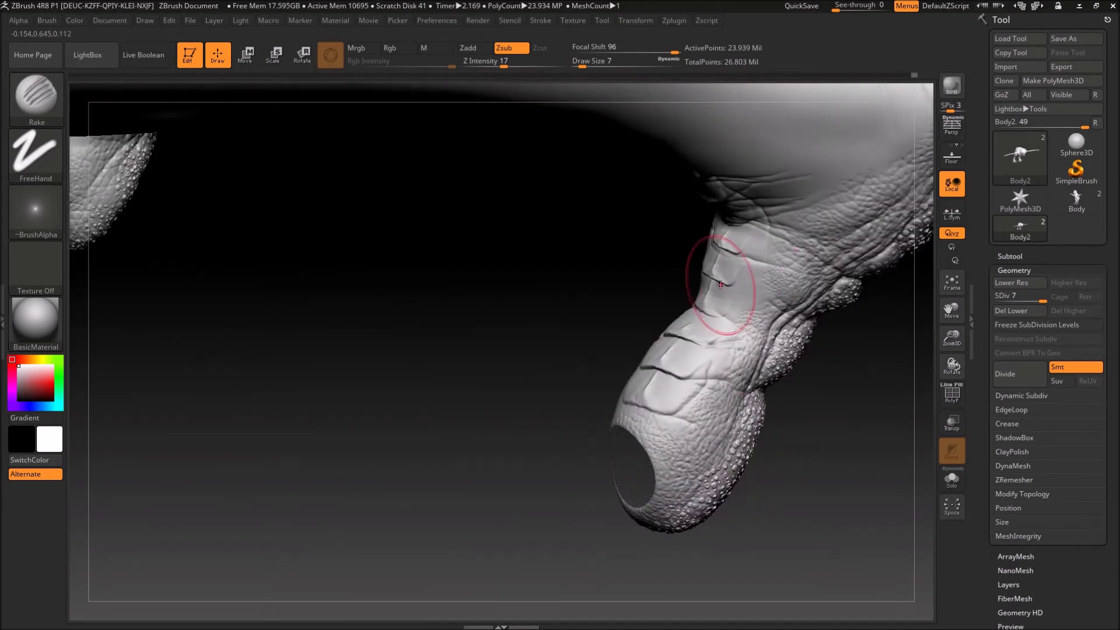
right_drag(746, 228, 726, 315)
mouse_move(722, 365)
right_down()
mouse_move(529, 342)
mouse_move(640, 500)
mouse_move(689, 420)
right_up()
right_drag(772, 473, 746, 420)
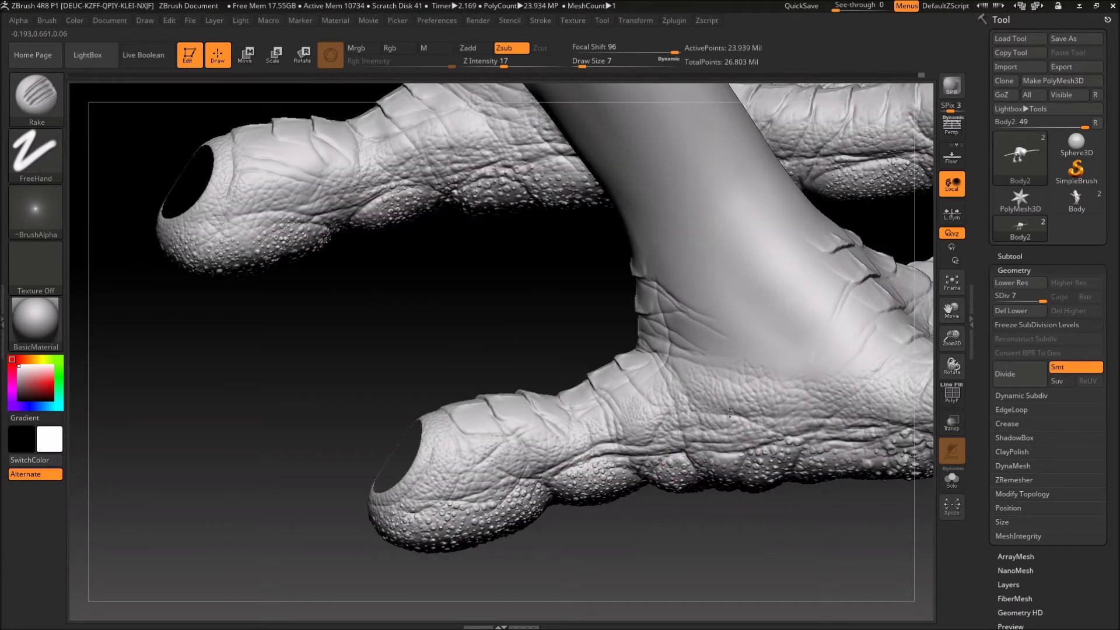
mouse_move(667, 364)
right_down()
mouse_move(476, 459)
mouse_move(827, 527)
mouse_move(382, 482)
mouse_move(691, 467)
mouse_move(332, 407)
mouse_move(807, 454)
mouse_move(700, 478)
mouse_move(525, 443)
mouse_move(463, 400)
mouse_move(811, 301)
right_up()
key(b)
key(c)
key(b)
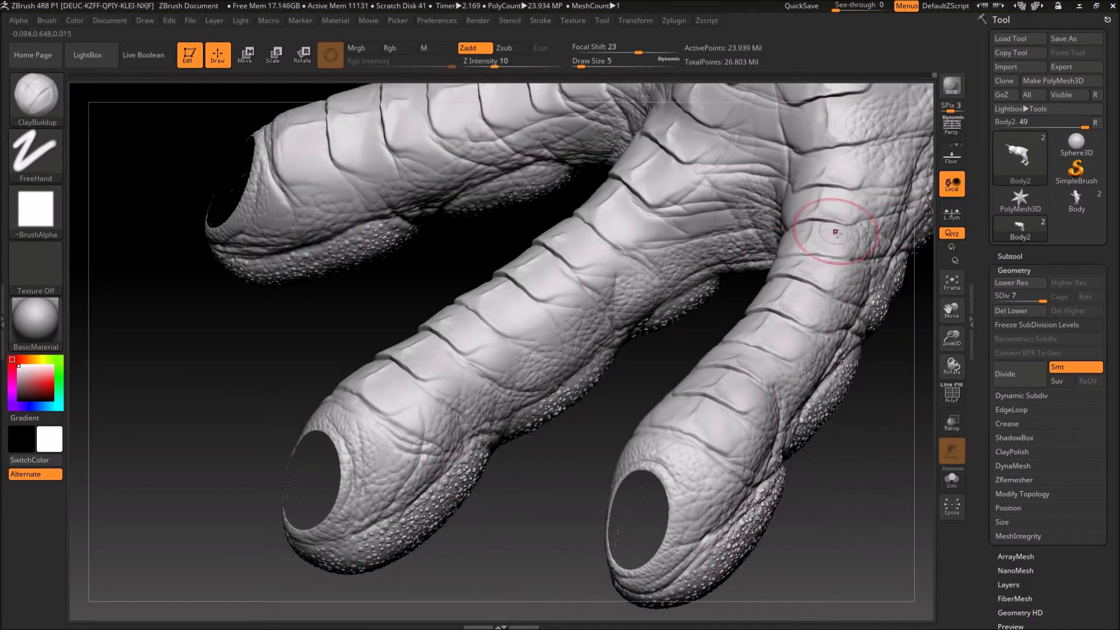
Step: Build up raised scale plates along the toes with ClayBuildup, Zadd, Z Intensity 10
right_drag(783, 457, 535, 332)
right_drag(413, 273, 546, 310)
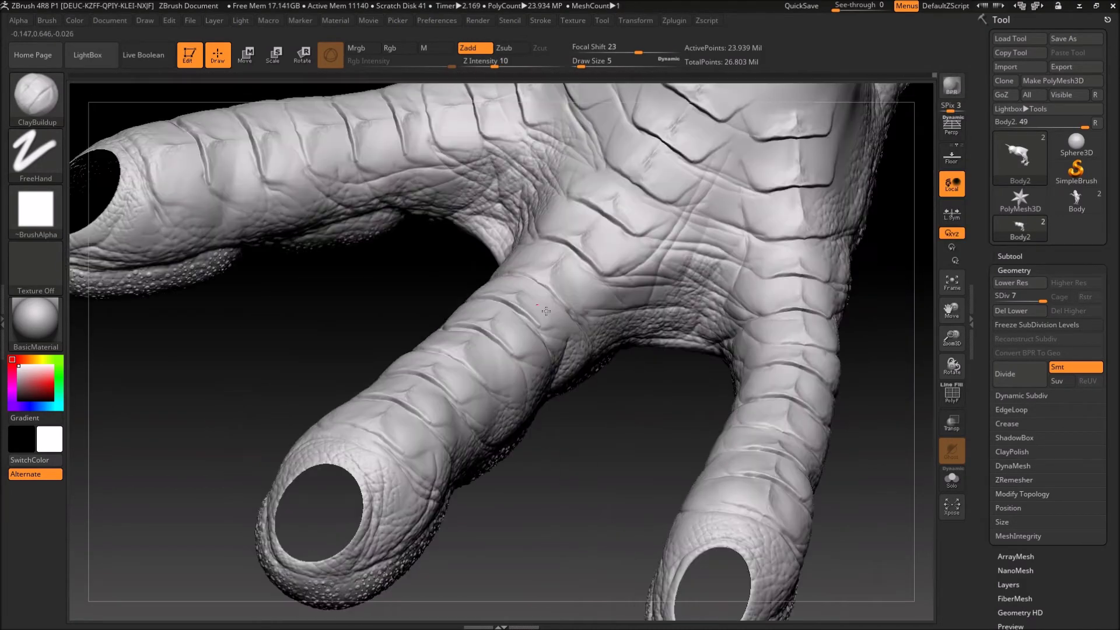
right_drag(676, 186, 401, 259)
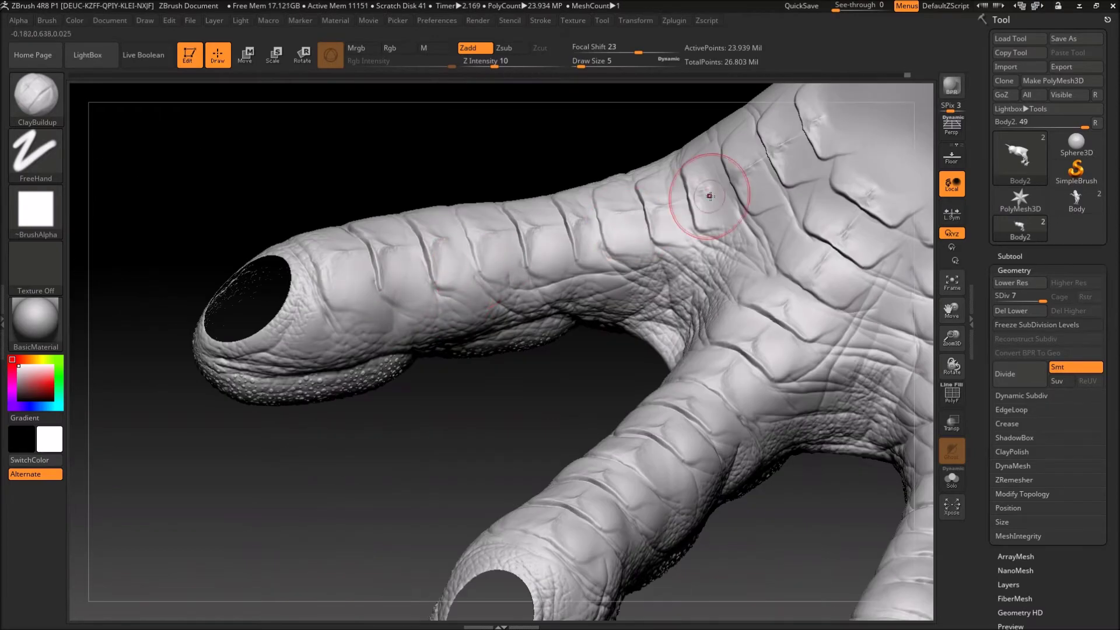
right_drag(752, 192, 425, 273)
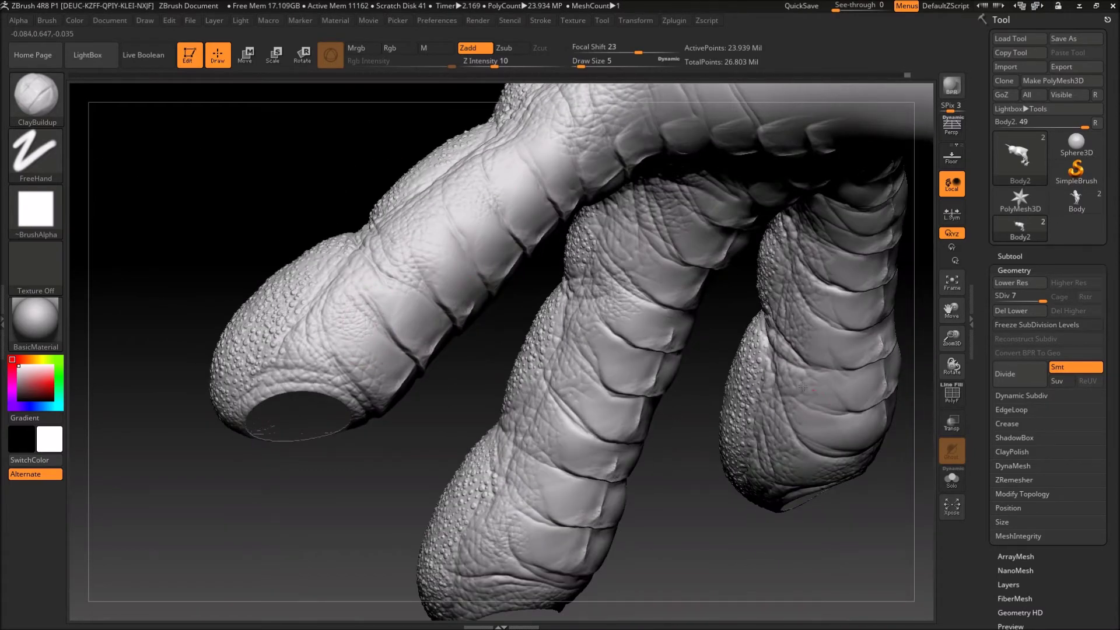
right_drag(803, 387, 527, 263)
drag(485, 422, 629, 342)
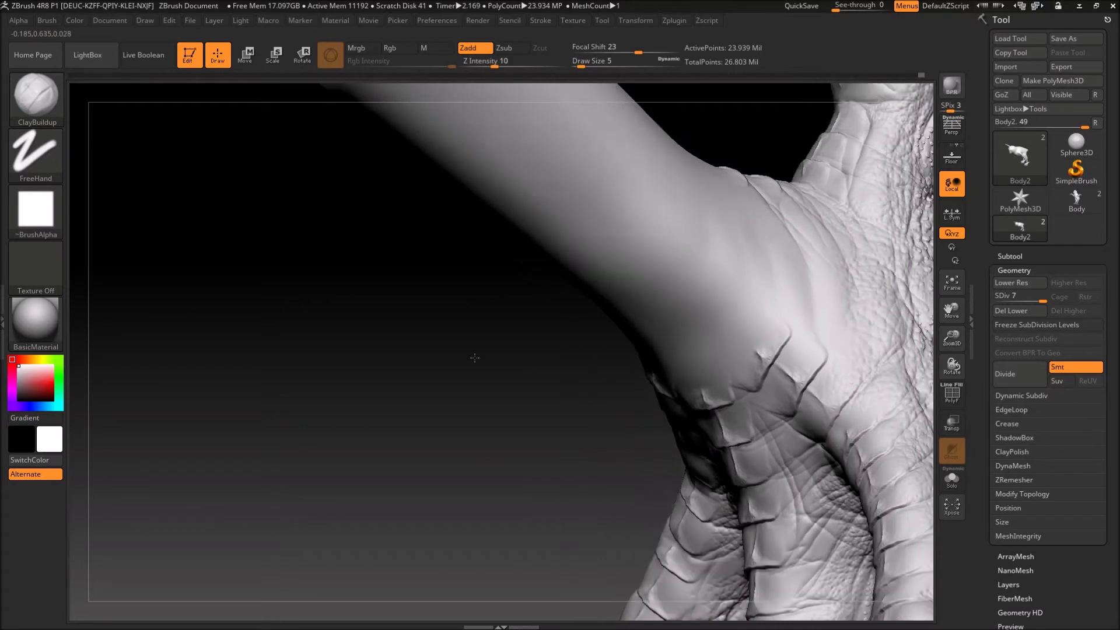
key(b)
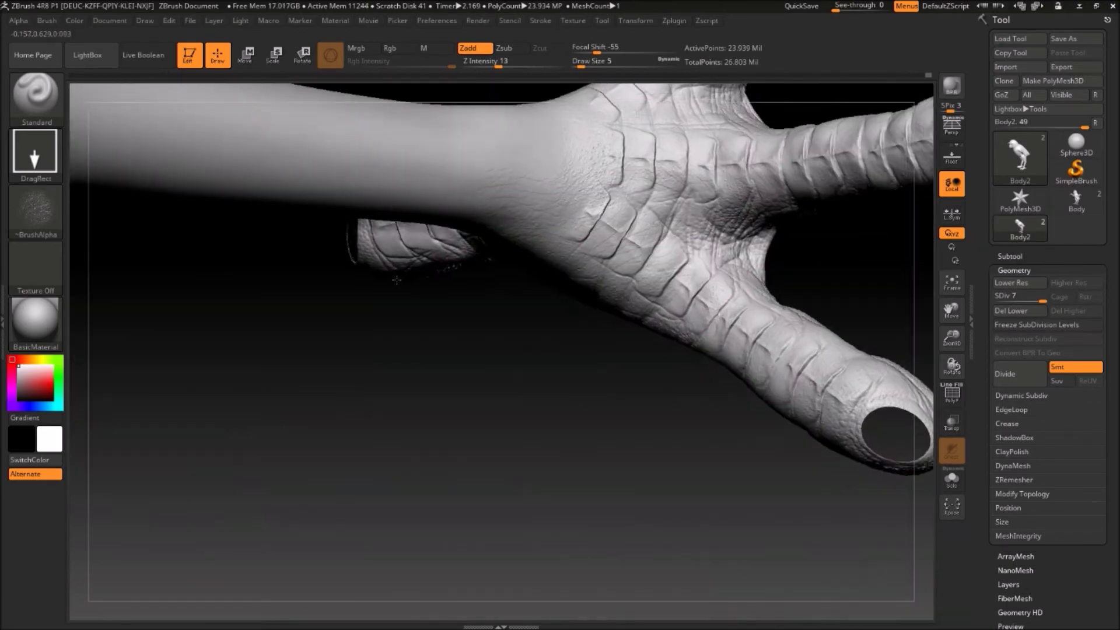
Step: Use the skinpores4 alpha and turn the toe horizontal for detailing
click(36, 210)
click(597, 436)
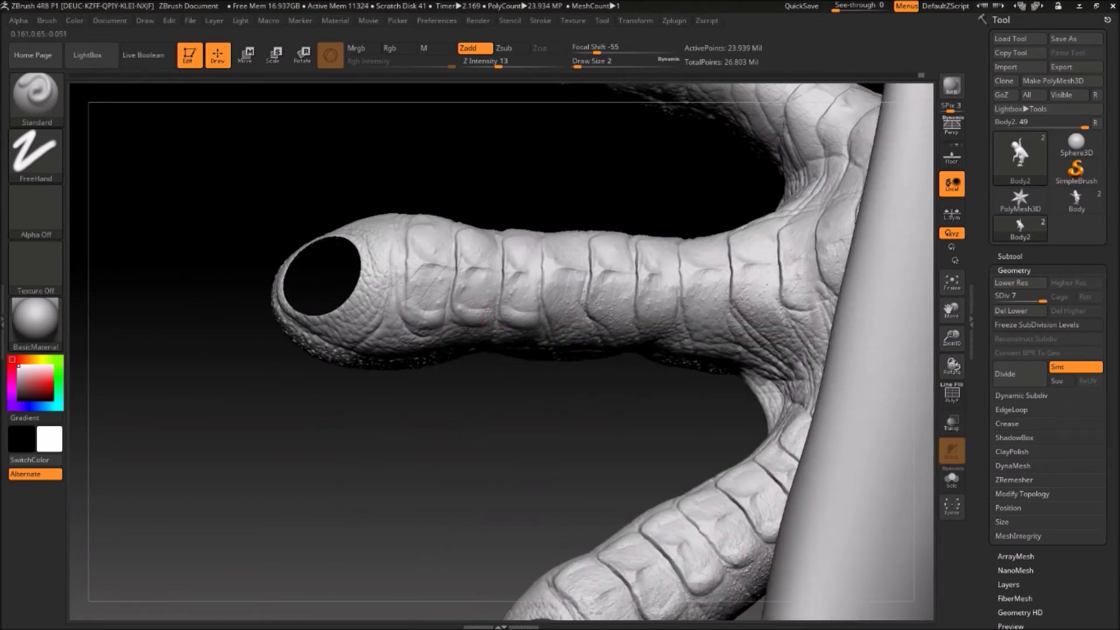
drag(499, 201, 576, 353)
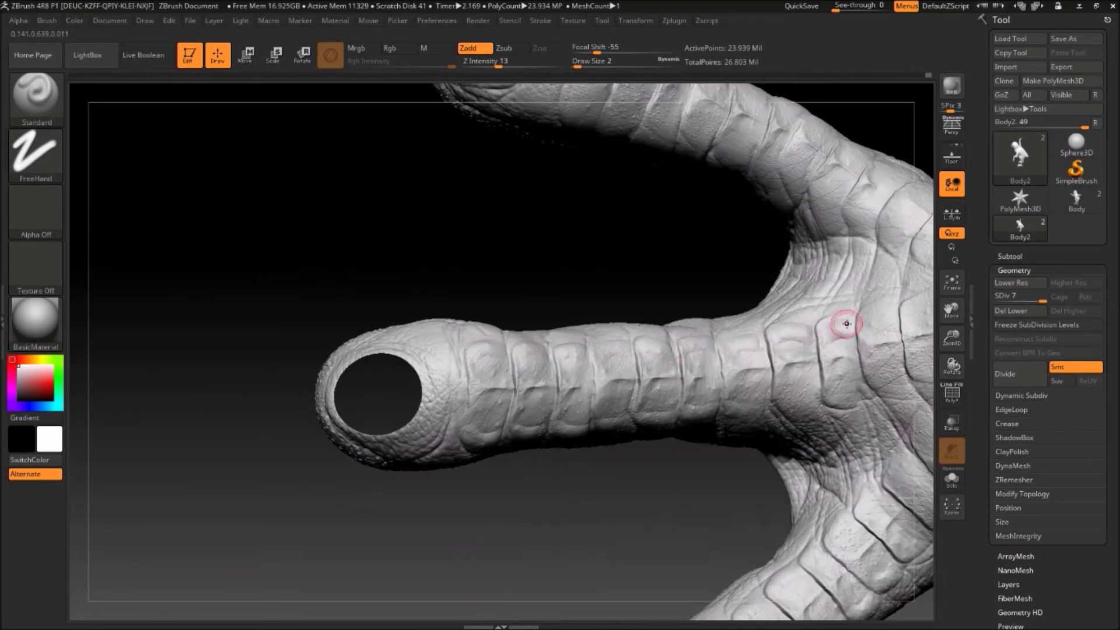
drag(650, 353, 672, 405)
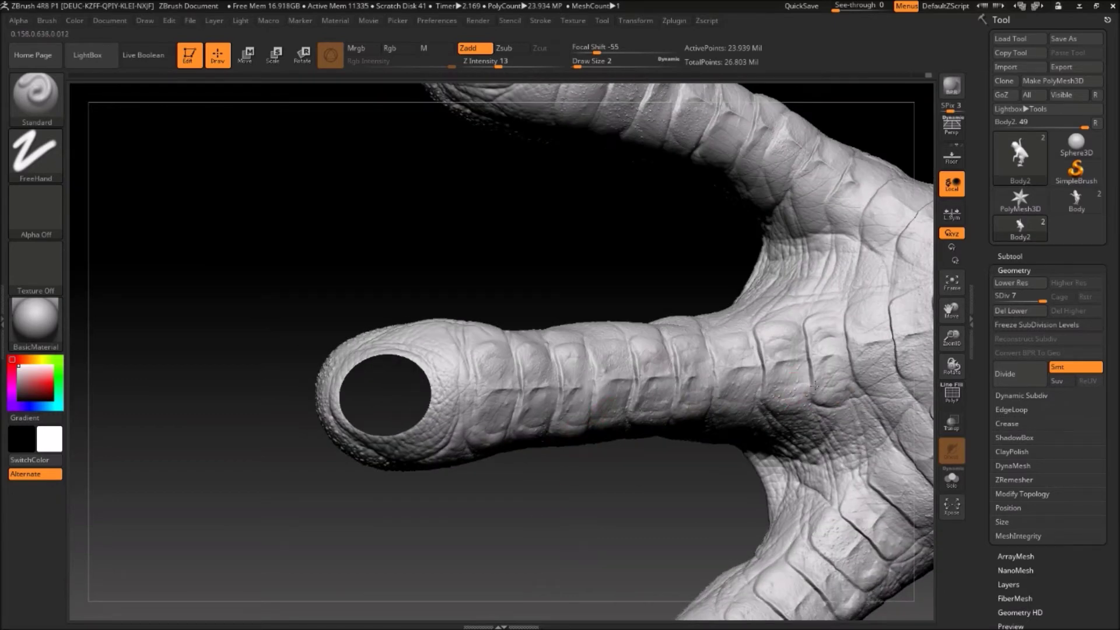
drag(842, 382, 815, 369)
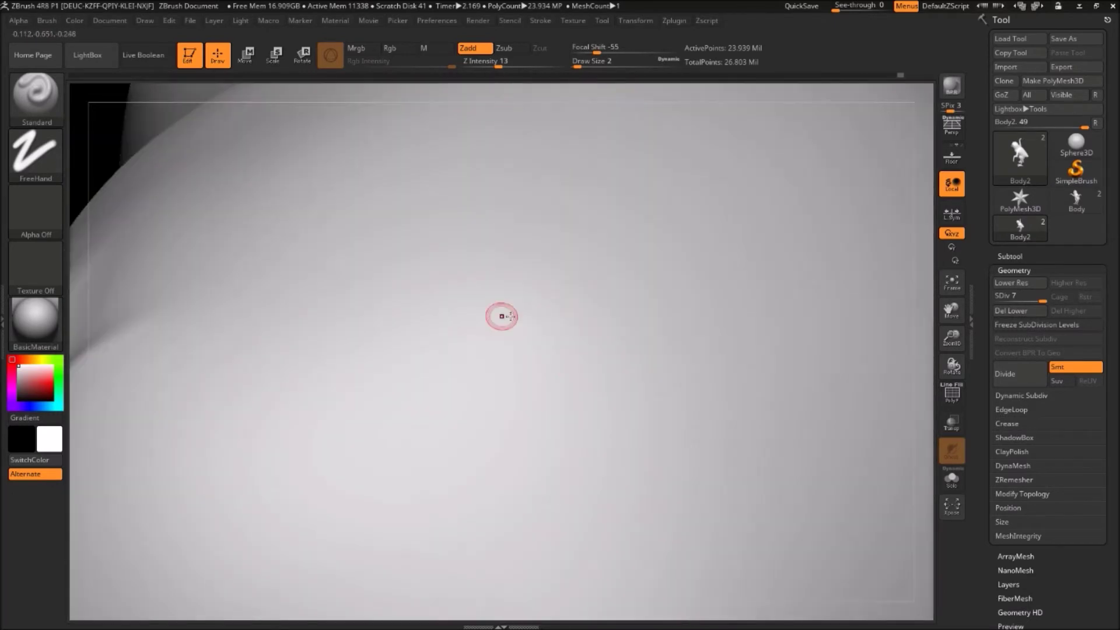
Step: Refit the bird and zoom to the feet, adding fine raised detail between toe scales
key(f)
mouse_move(500, 315)
alt+mouse_down()
mouse_move(510, 278)
mouse_move(431, 149)
mouse_move(534, 271)
alt+mouse_up()
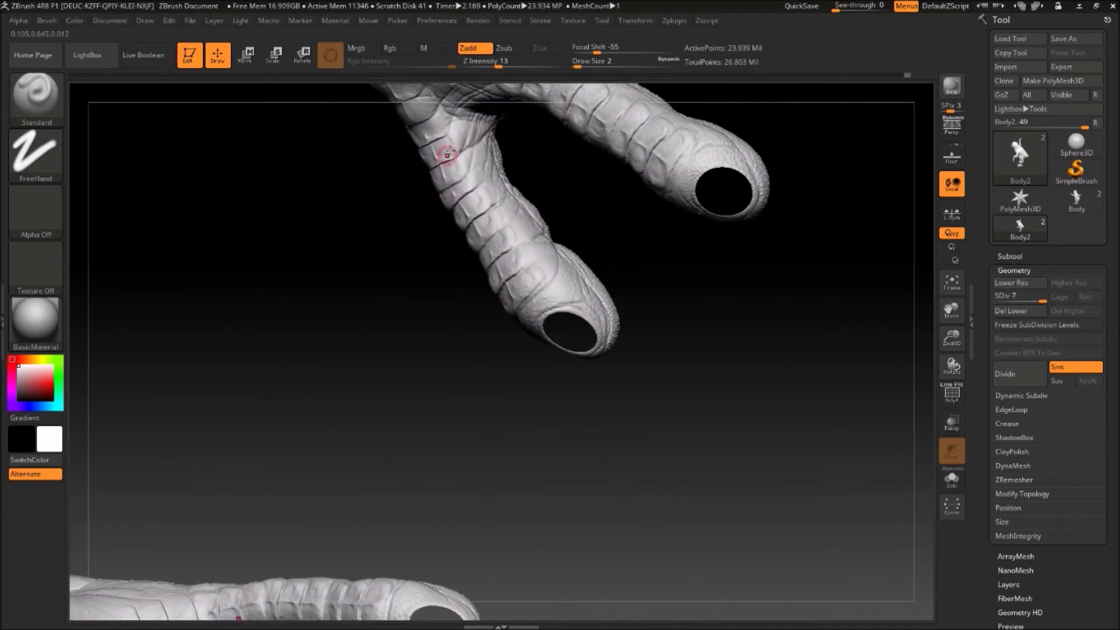
mouse_move(511, 263)
mouse_down()
mouse_move(335, 125)
mouse_move(442, 253)
mouse_up()
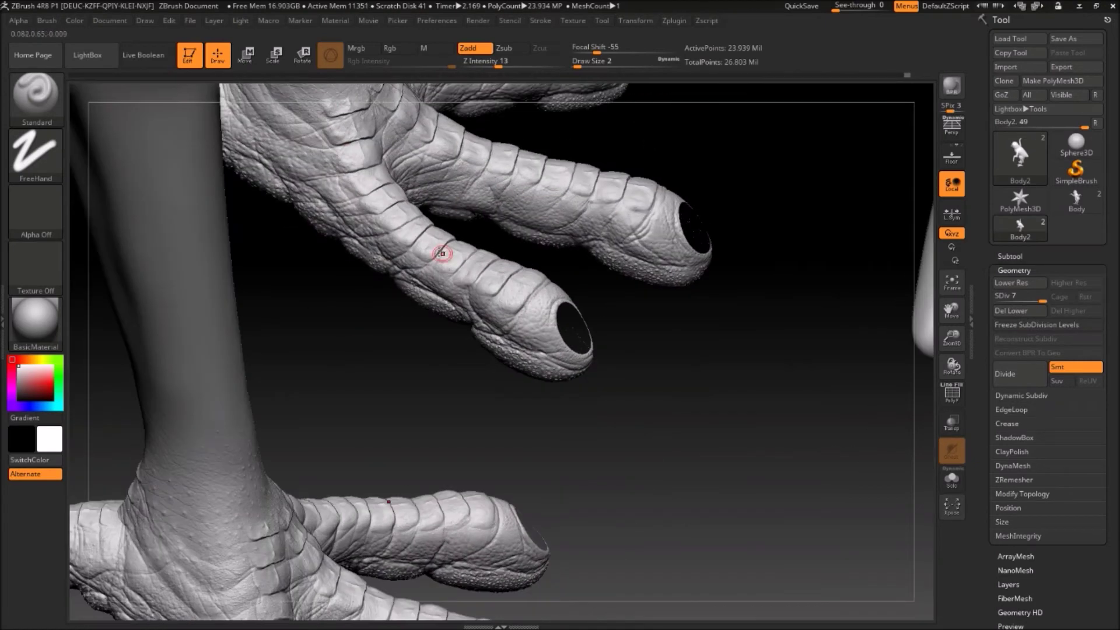
mouse_move(526, 316)
mouse_down()
mouse_move(600, 324)
mouse_move(667, 382)
mouse_move(482, 309)
mouse_move(408, 255)
mouse_move(431, 306)
mouse_up()
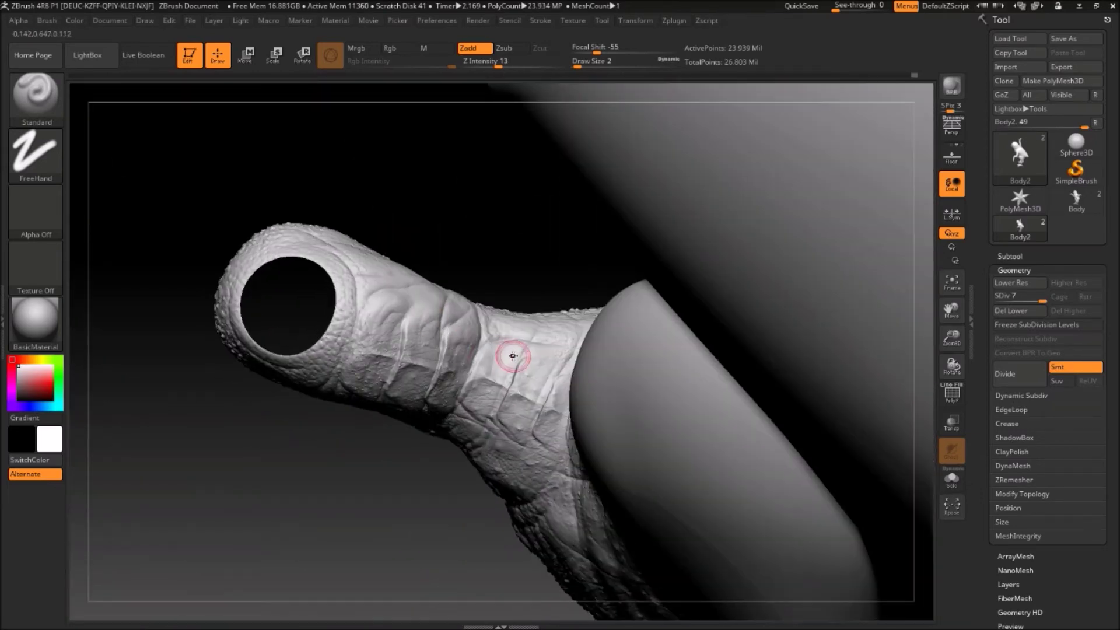
drag(513, 355, 522, 418)
mouse_move(371, 362)
mouse_down()
mouse_move(320, 480)
mouse_move(642, 446)
mouse_move(644, 473)
mouse_move(351, 541)
mouse_move(573, 235)
mouse_up()
key(b)
key(r)
key(k)
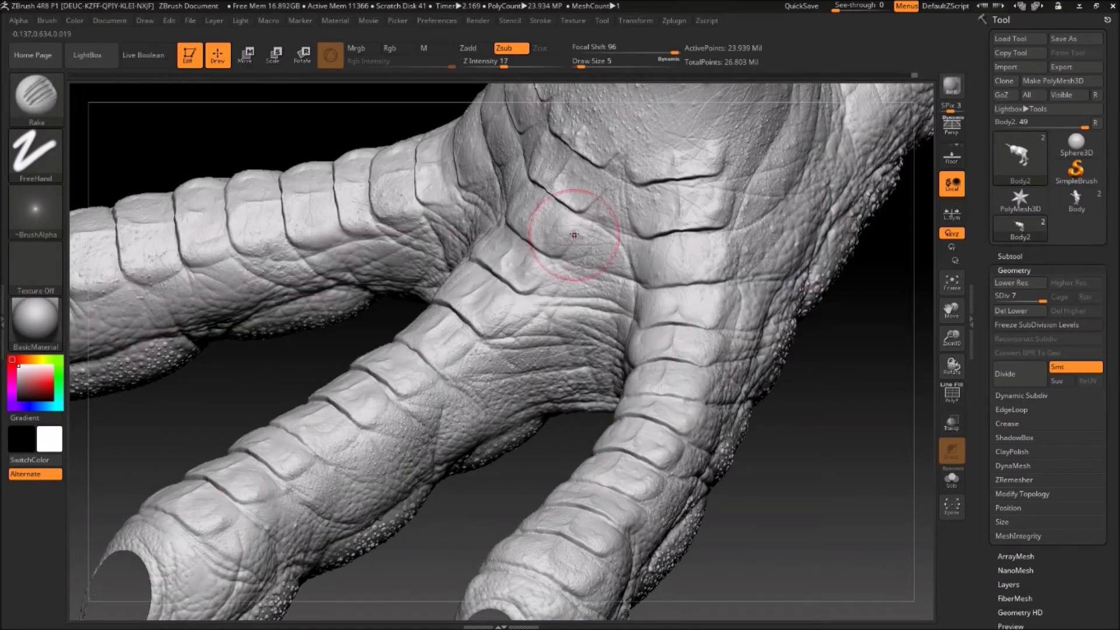
drag(266, 502, 512, 505)
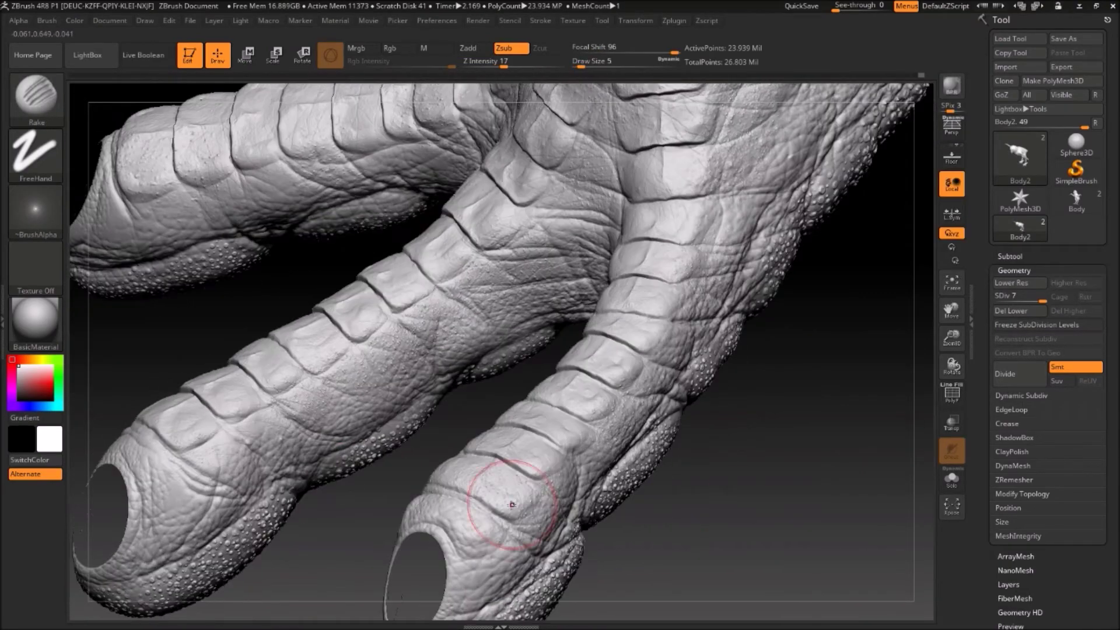
mouse_move(671, 311)
mouse_down()
mouse_move(599, 400)
mouse_move(677, 486)
mouse_up()
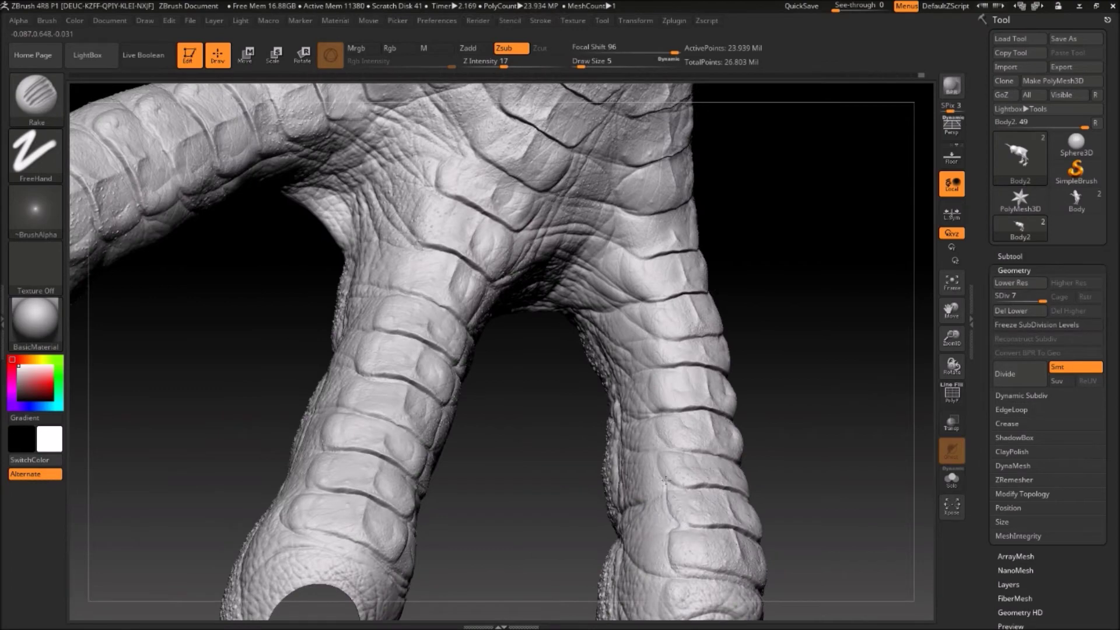
drag(621, 212, 402, 382)
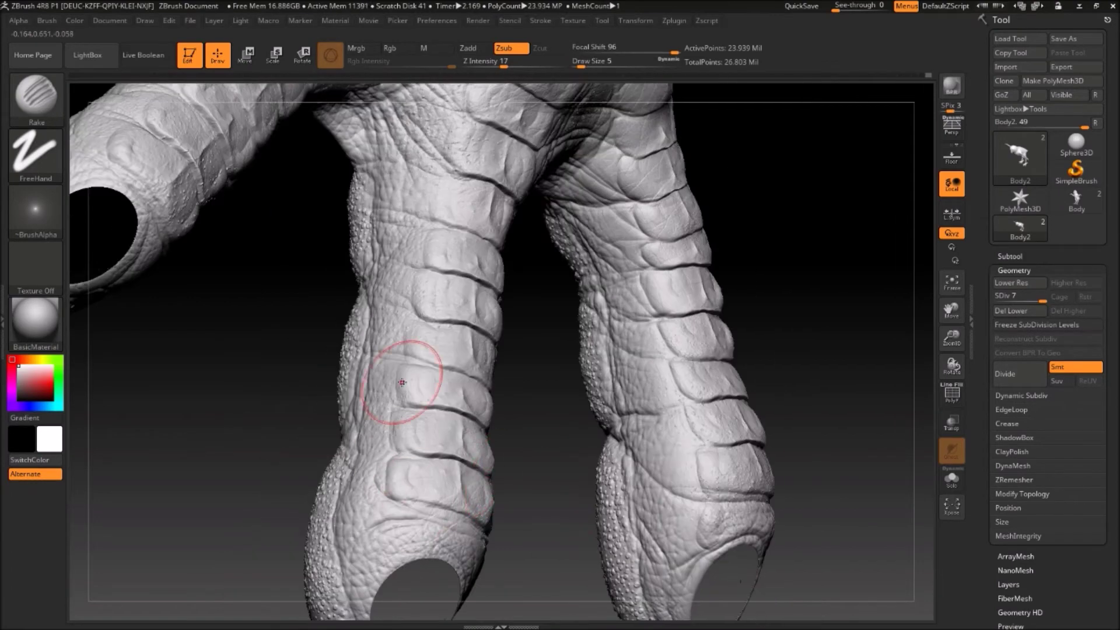
drag(435, 227, 328, 231)
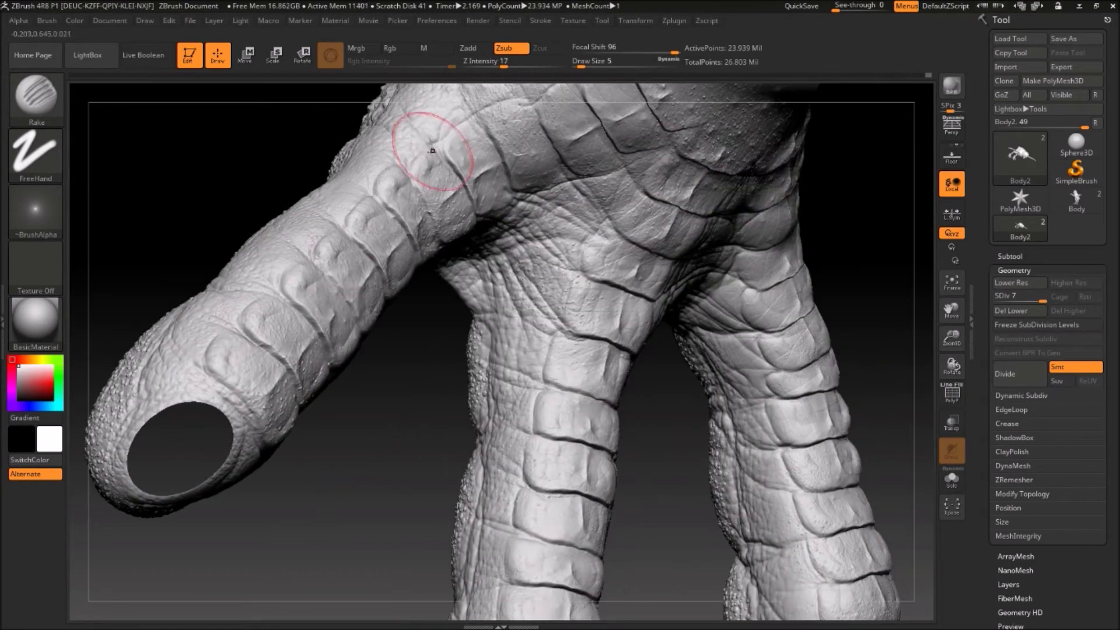
drag(431, 151, 350, 186)
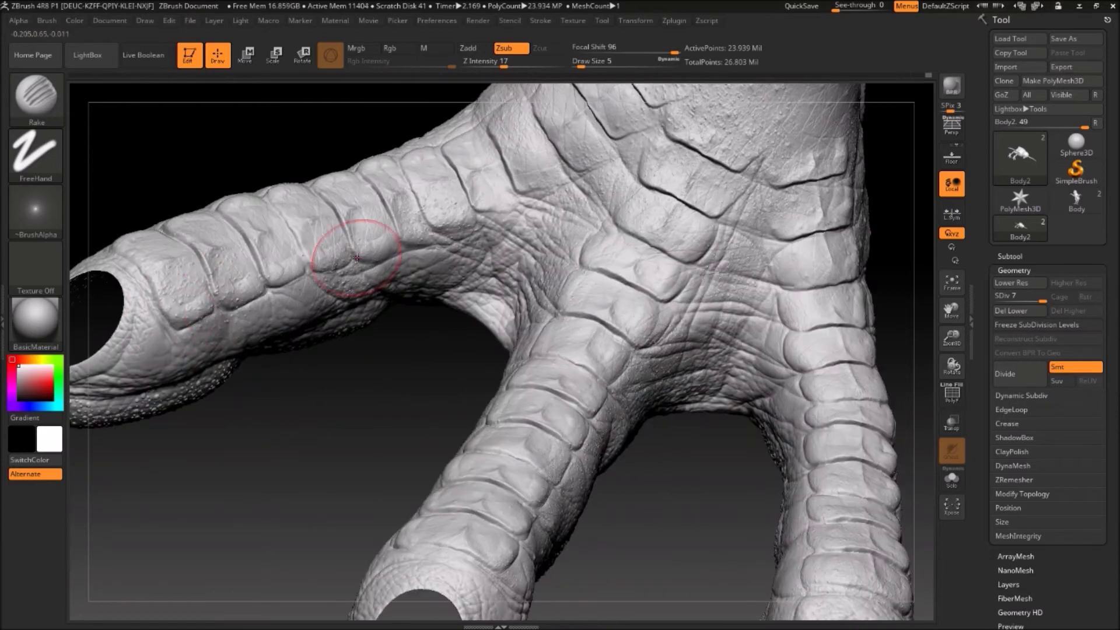
drag(557, 186, 517, 531)
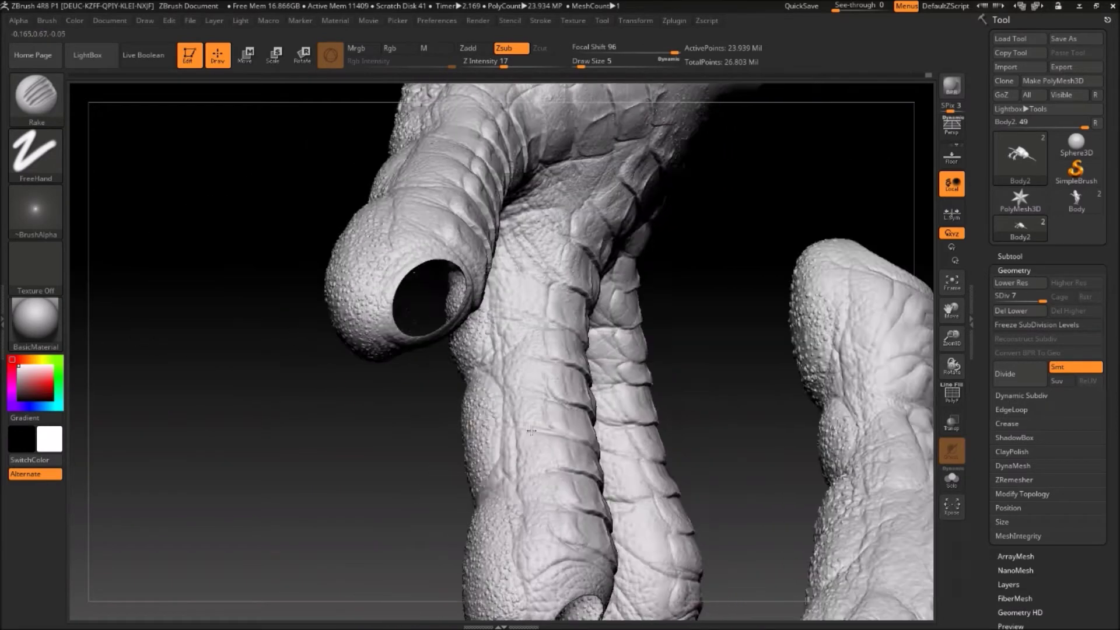
mouse_move(699, 436)
mouse_down()
mouse_move(555, 214)
mouse_move(605, 437)
mouse_move(287, 255)
mouse_up()
mouse_move(421, 252)
mouse_down()
mouse_move(375, 260)
mouse_move(590, 303)
mouse_move(401, 325)
mouse_move(442, 380)
mouse_up()
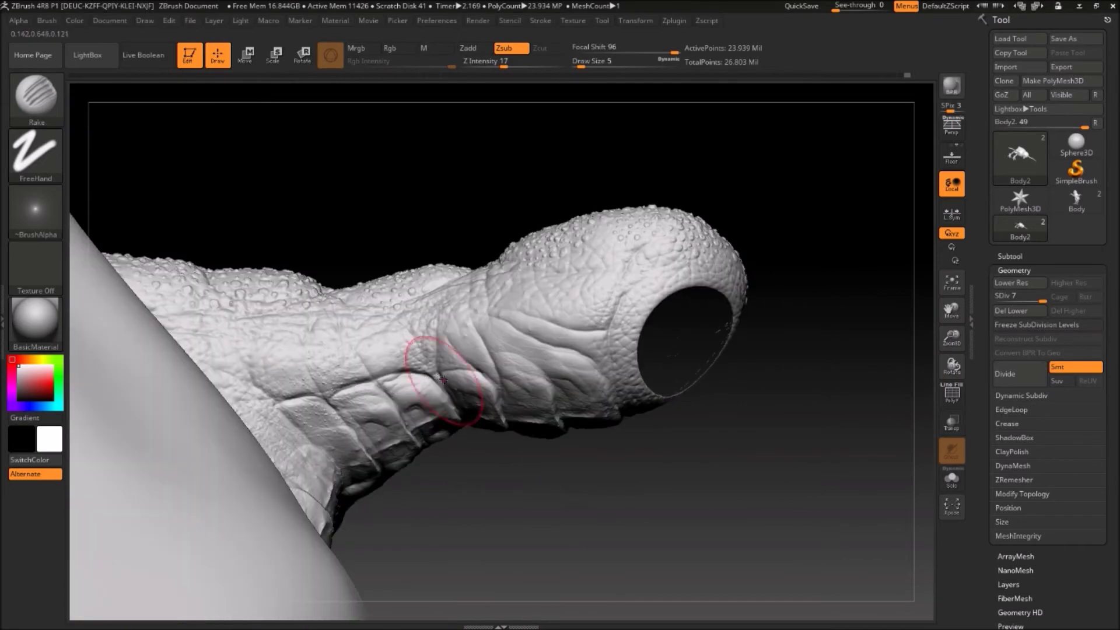
drag(557, 365, 590, 454)
mouse_move(514, 538)
mouse_down()
mouse_move(462, 499)
mouse_move(432, 438)
mouse_up()
mouse_move(369, 456)
mouse_down()
mouse_move(397, 420)
mouse_move(374, 433)
mouse_move(328, 417)
mouse_up()
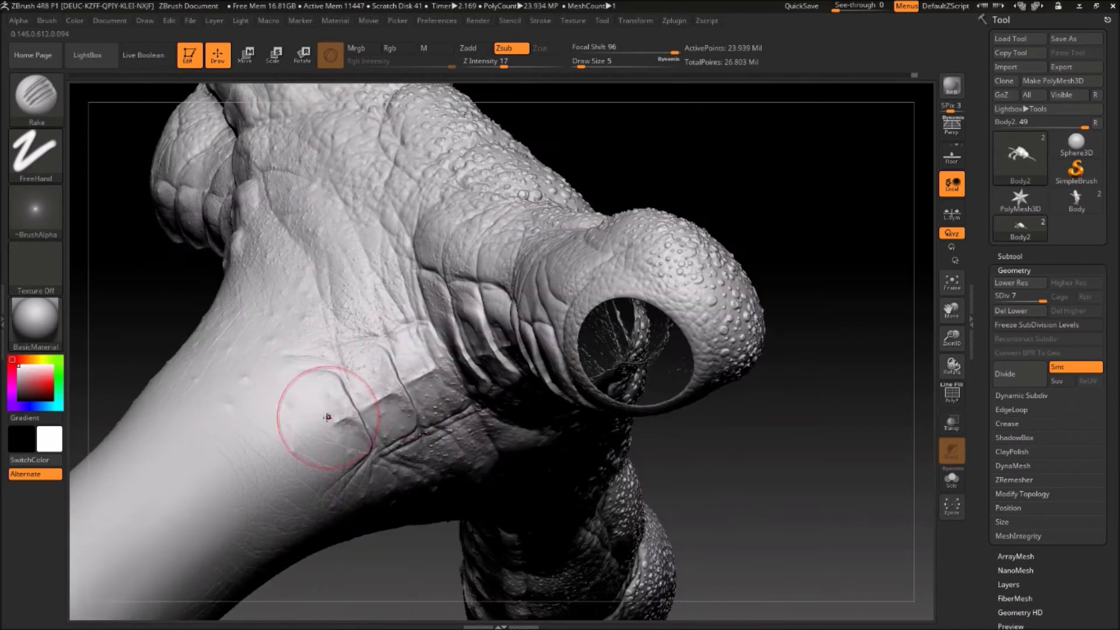
mouse_move(373, 328)
mouse_down()
mouse_move(400, 462)
mouse_move(679, 363)
mouse_up()
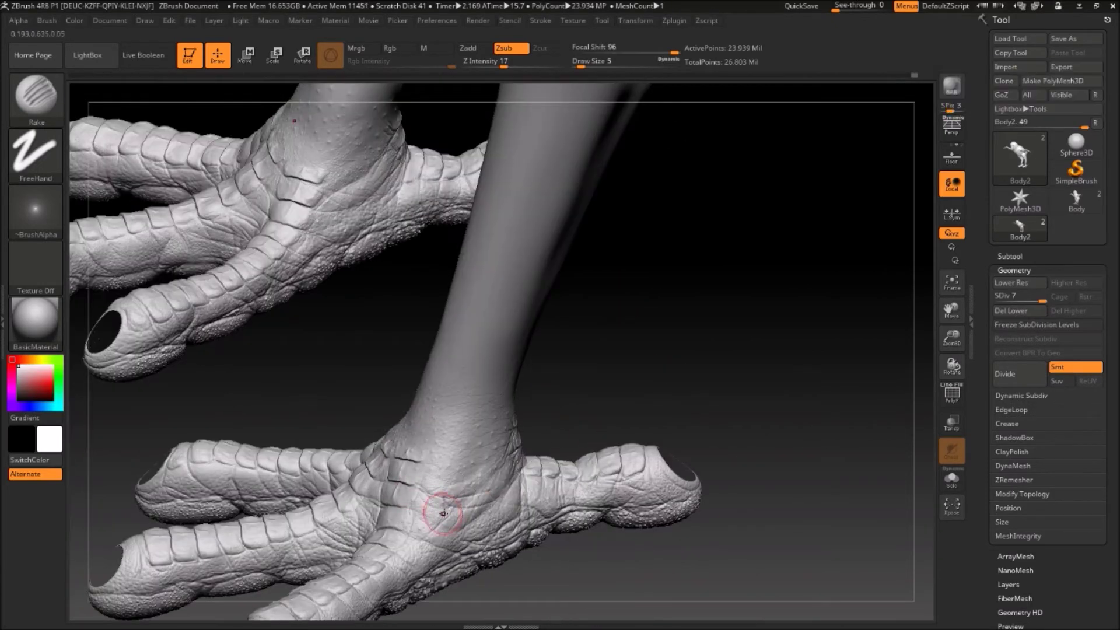
mouse_move(446, 500)
mouse_down()
mouse_move(432, 525)
mouse_move(455, 514)
mouse_move(445, 520)
mouse_move(522, 542)
mouse_move(505, 379)
mouse_move(444, 535)
mouse_move(413, 243)
mouse_move(553, 406)
mouse_up()
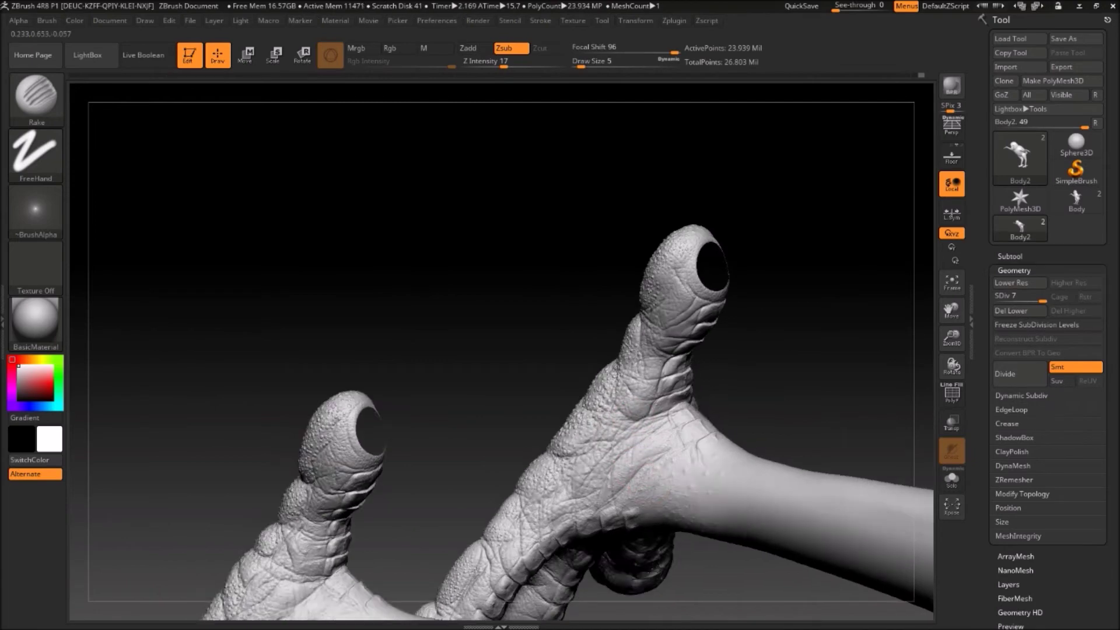
key(f)
mouse_move(400, 475)
mouse_down()
mouse_move(437, 487)
mouse_move(372, 512)
mouse_move(445, 475)
mouse_move(408, 467)
mouse_move(387, 465)
mouse_move(438, 487)
mouse_move(455, 525)
mouse_move(467, 463)
mouse_move(454, 567)
mouse_move(368, 439)
mouse_move(318, 522)
mouse_move(337, 461)
mouse_up()
Step: Frame the whole bird and rotate the view onto the curved claws
key(f)
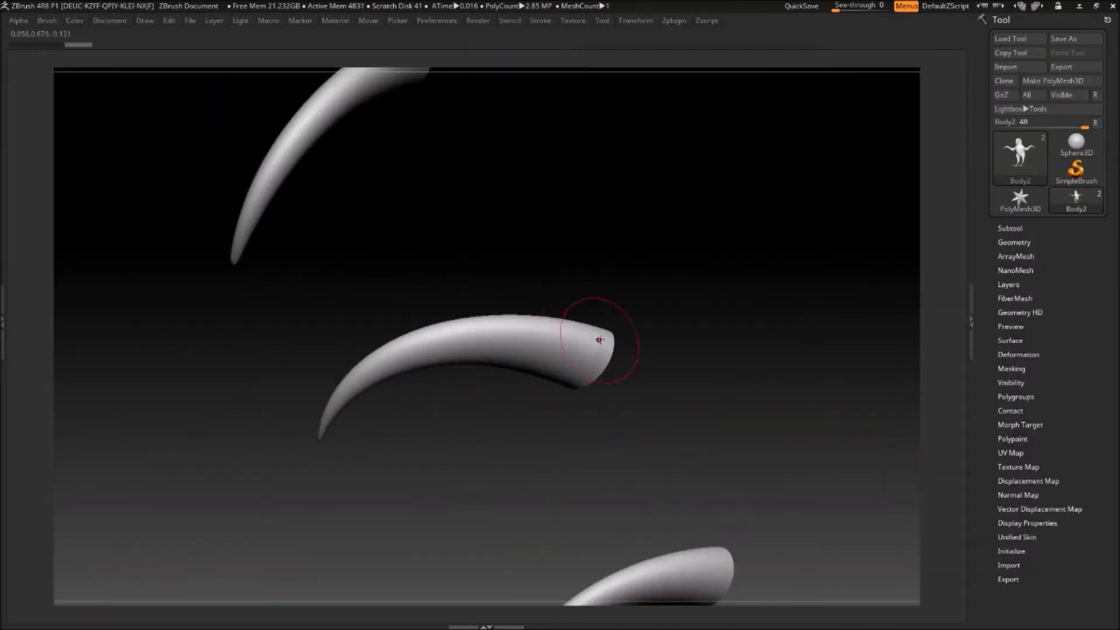
key(space)
mouse_move(599, 339)
mouse_down()
mouse_move(545, 262)
mouse_move(461, 338)
mouse_move(479, 270)
mouse_up()
key(space)
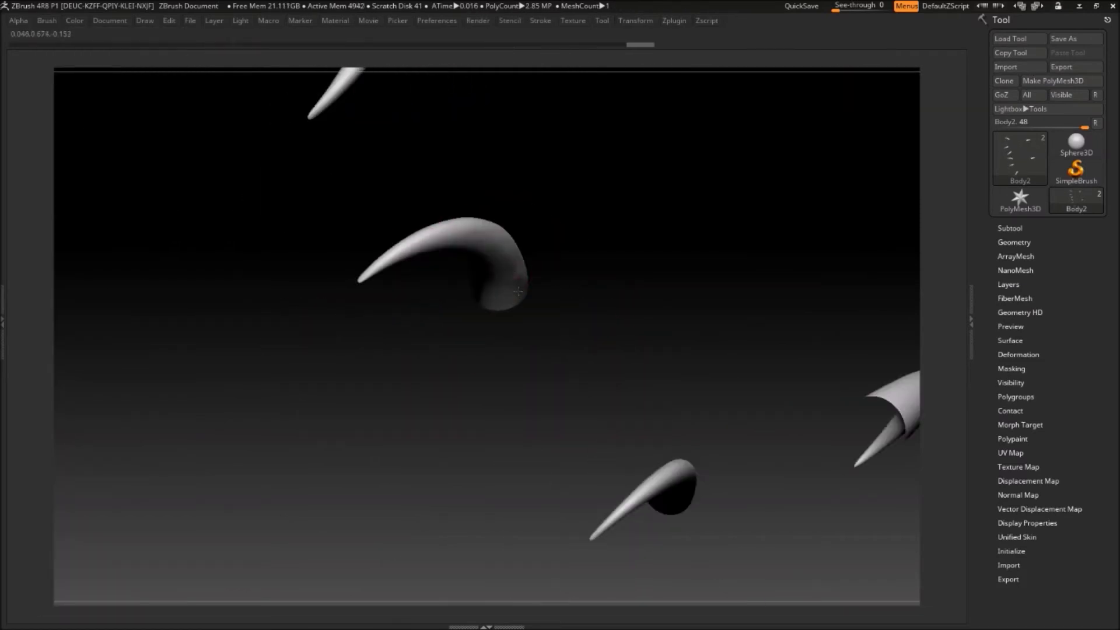
mouse_move(608, 368)
mouse_down()
mouse_move(526, 380)
mouse_move(705, 401)
mouse_move(649, 363)
mouse_move(445, 362)
mouse_move(577, 189)
mouse_up()
drag(677, 479, 735, 287)
drag(690, 361, 654, 358)
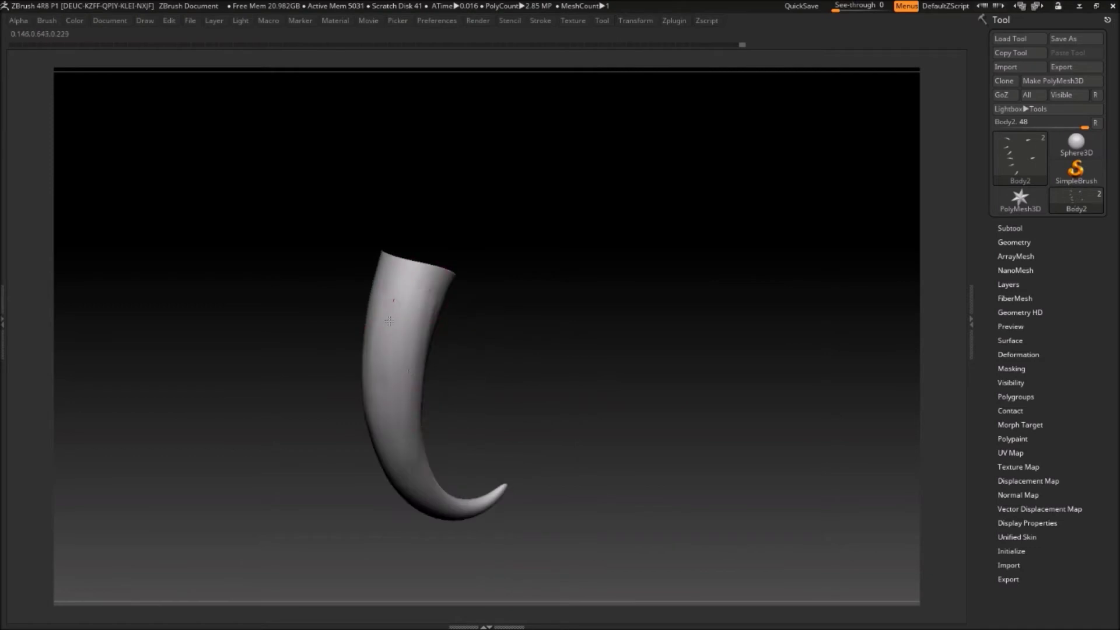
Step: Close in on the claw cluster and turn the claws upright
drag(448, 235, 292, 204)
mouse_move(497, 345)
mouse_down()
mouse_move(385, 294)
mouse_move(285, 322)
mouse_up()
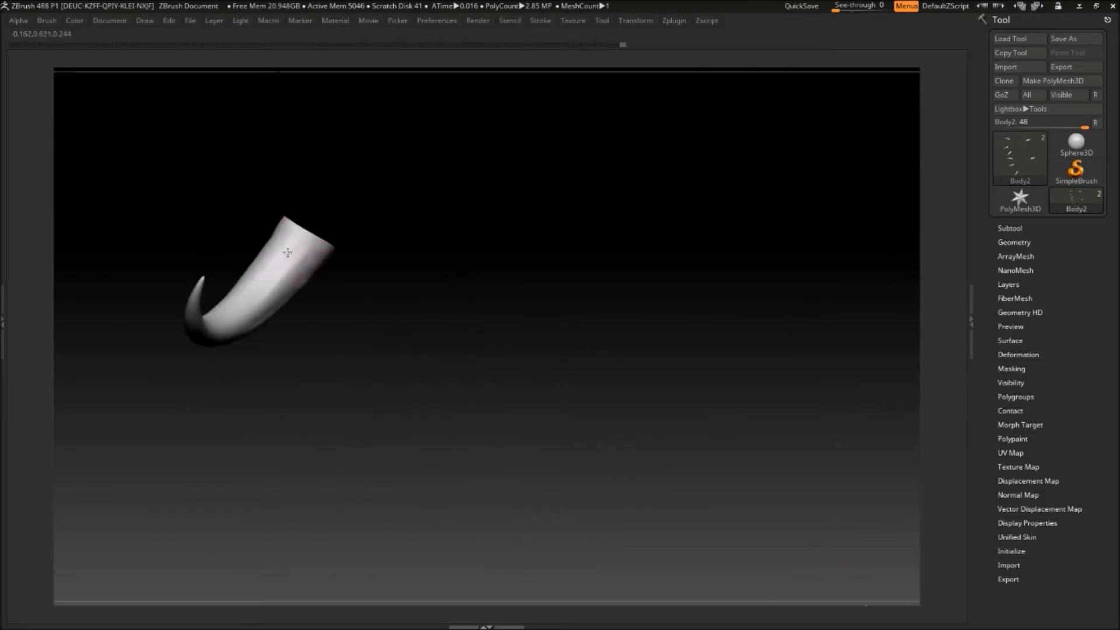
mouse_move(388, 317)
mouse_down()
mouse_move(710, 368)
mouse_move(526, 361)
mouse_up()
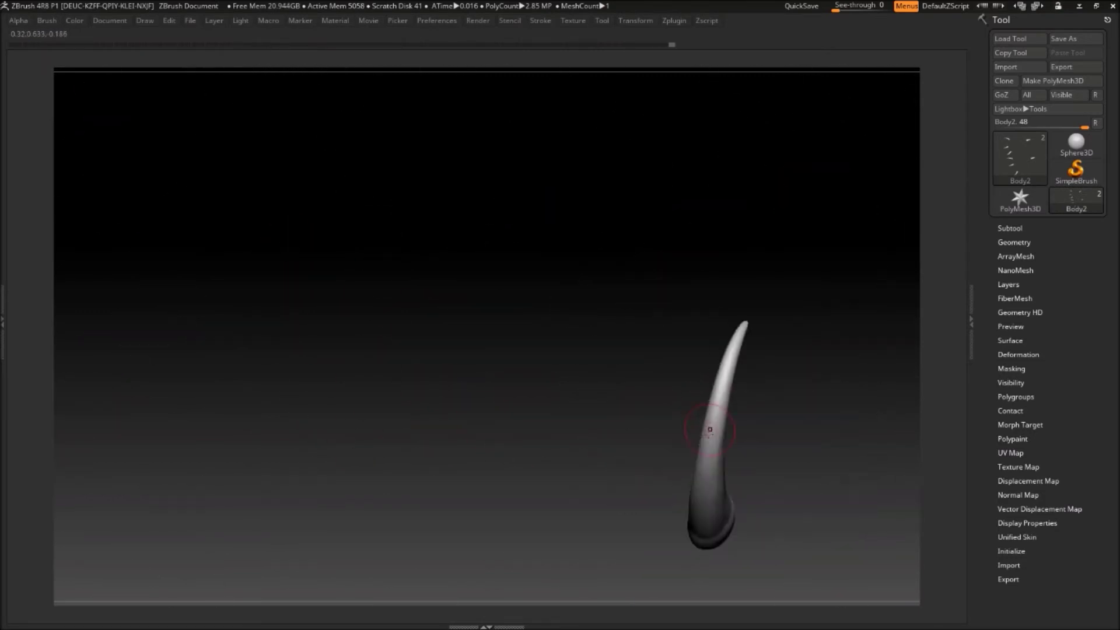
mouse_move(692, 411)
mouse_down()
mouse_move(712, 475)
mouse_move(649, 342)
mouse_move(544, 345)
mouse_move(739, 386)
mouse_move(907, 457)
mouse_move(392, 292)
mouse_move(370, 467)
mouse_move(692, 388)
mouse_move(315, 299)
mouse_up()
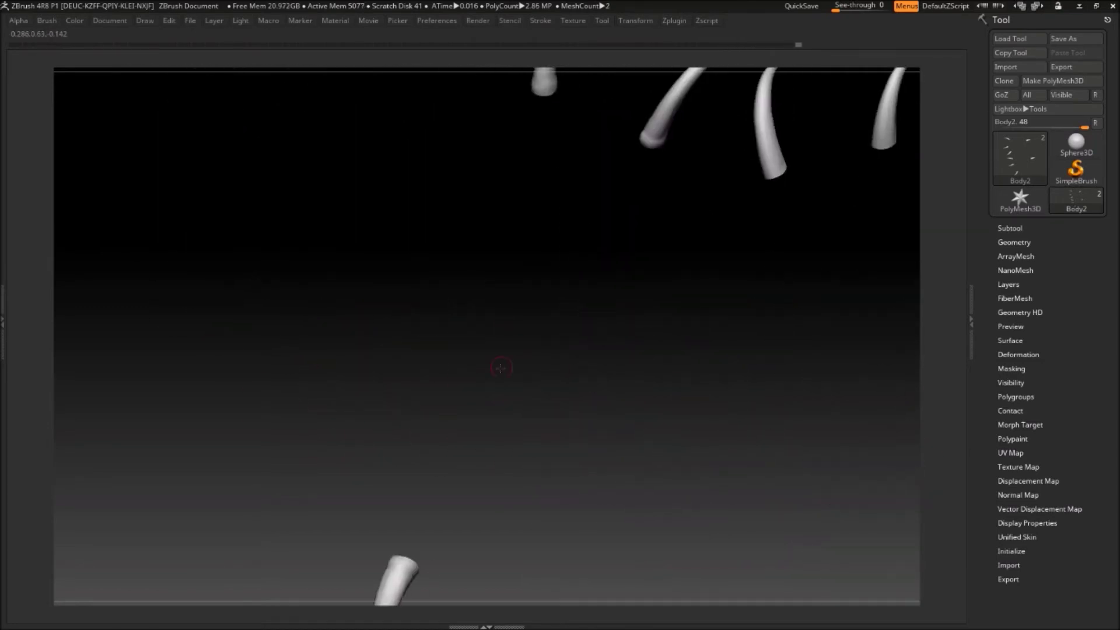
mouse_move(445, 449)
mouse_down()
mouse_move(577, 284)
mouse_move(530, 362)
mouse_move(569, 257)
mouse_move(365, 455)
mouse_move(305, 404)
mouse_move(408, 298)
mouse_move(209, 220)
mouse_move(345, 196)
mouse_up()
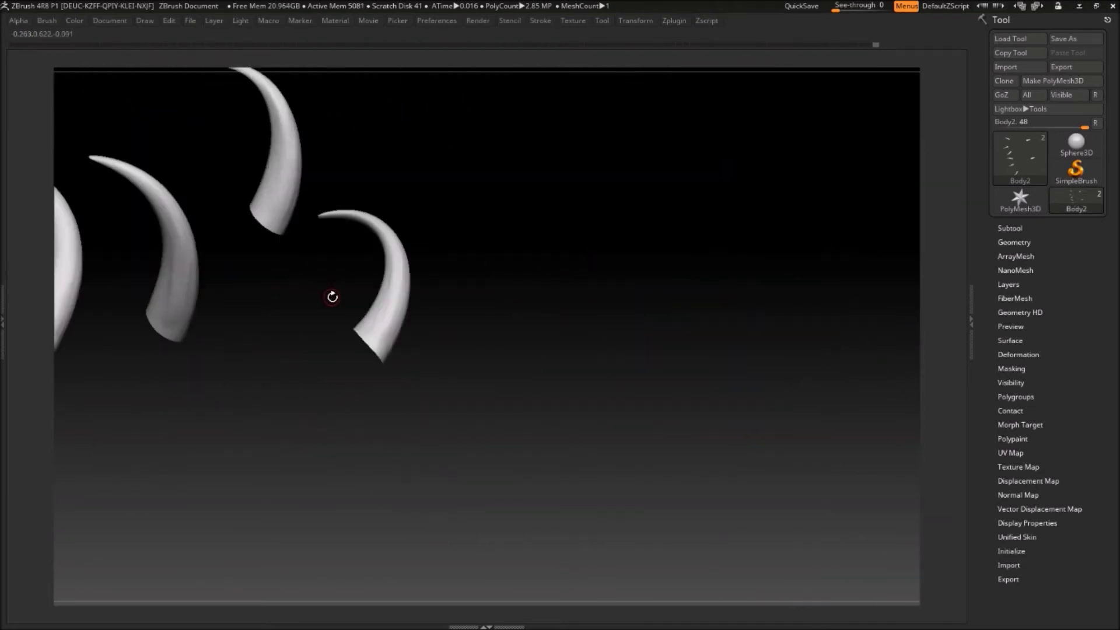
drag(309, 341, 355, 354)
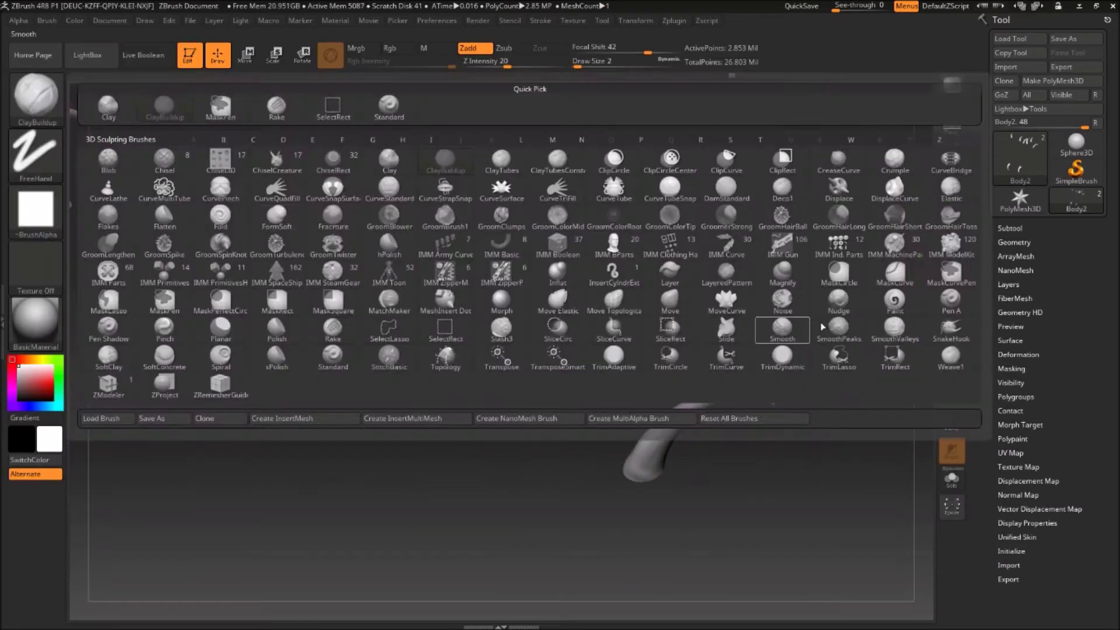
mouse_move(441, 414)
mouse_down()
mouse_move(493, 379)
mouse_move(463, 225)
mouse_move(451, 321)
mouse_move(430, 287)
mouse_move(488, 182)
mouse_up()
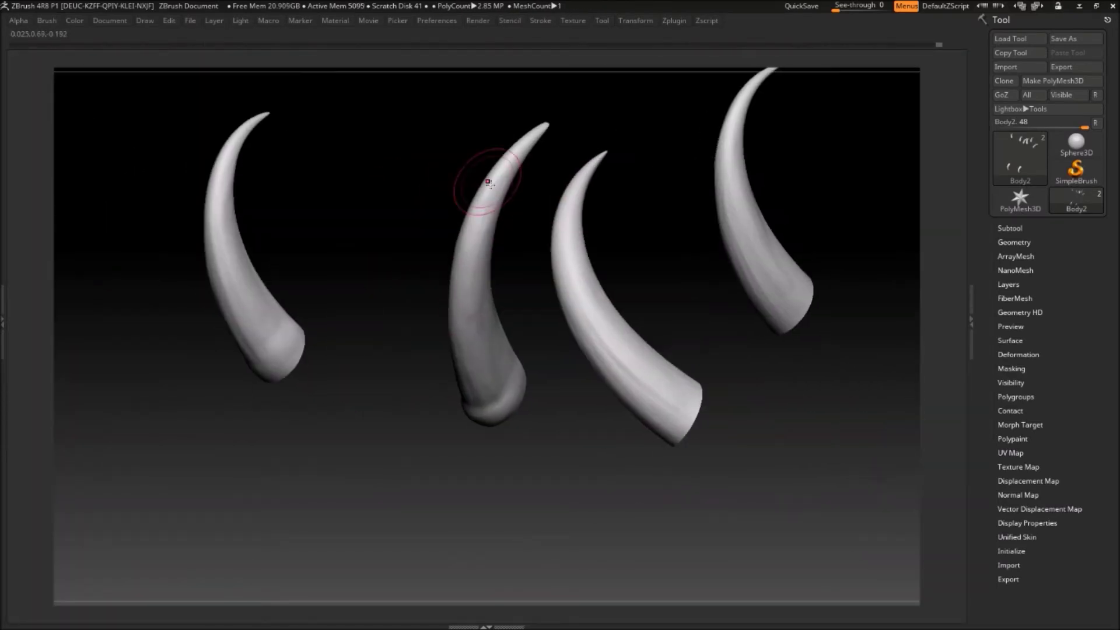
mouse_move(599, 464)
mouse_down()
mouse_move(552, 350)
mouse_move(562, 303)
mouse_move(585, 358)
mouse_move(672, 387)
mouse_move(602, 430)
mouse_move(610, 386)
mouse_up()
Step: Sculpt a raised band around a single large claw's base, orbiting its curvature
mouse_move(783, 263)
mouse_down()
mouse_move(768, 349)
mouse_move(698, 270)
mouse_move(790, 464)
mouse_up()
mouse_move(781, 541)
mouse_down()
mouse_move(655, 499)
mouse_move(704, 371)
mouse_up()
drag(431, 432, 671, 195)
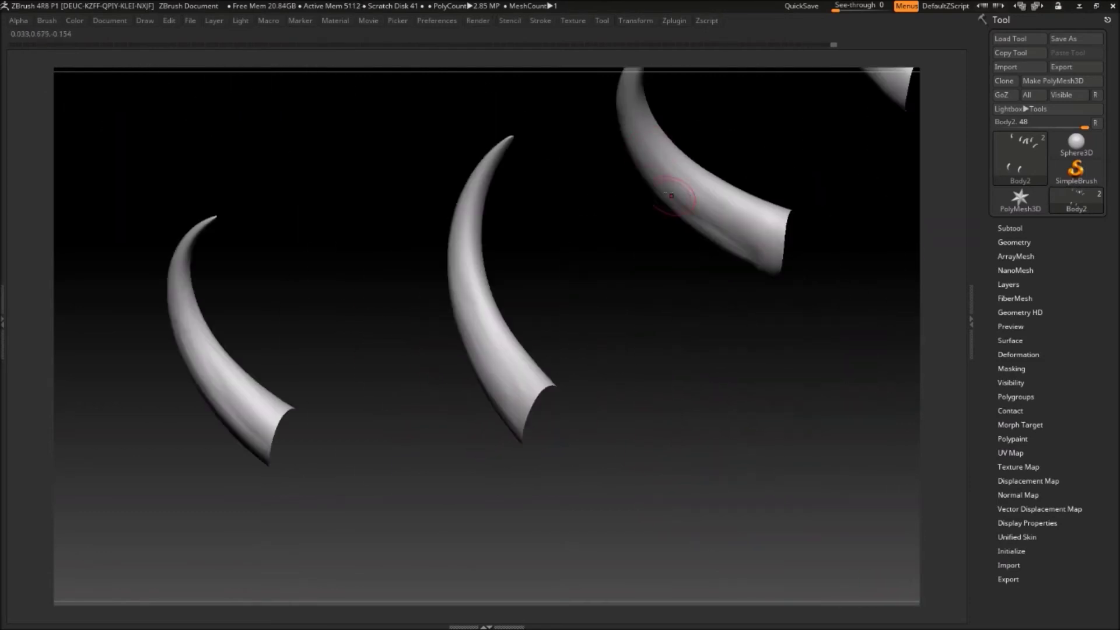
mouse_move(750, 356)
mouse_down()
mouse_move(455, 315)
mouse_move(256, 257)
mouse_move(689, 421)
mouse_move(711, 464)
mouse_up()
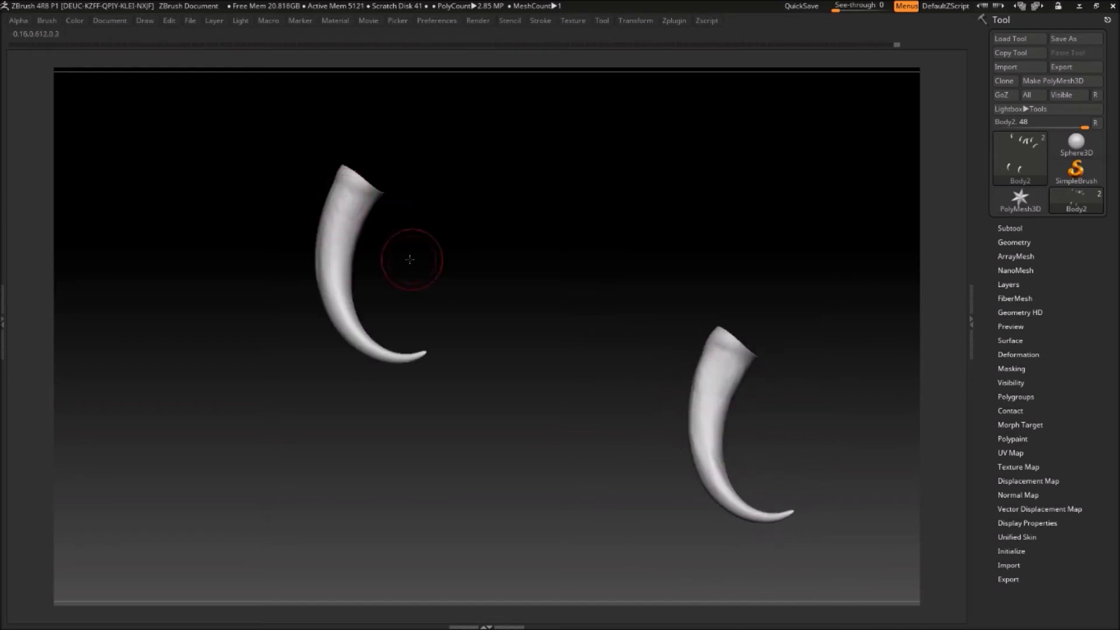
drag(381, 428, 401, 350)
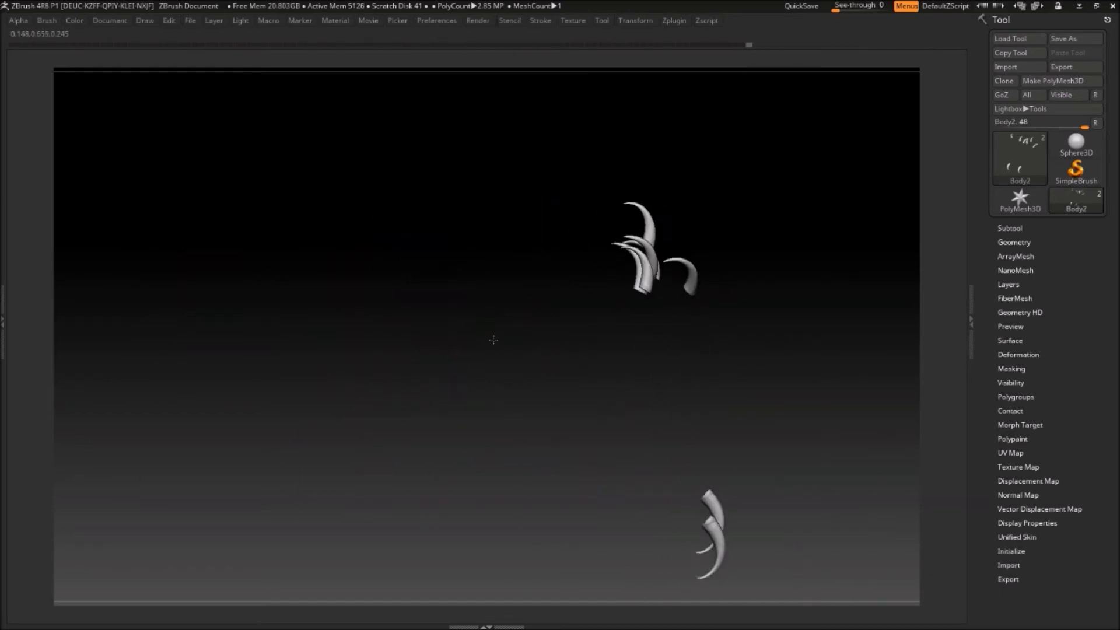
mouse_move(601, 340)
mouse_down()
mouse_move(720, 237)
mouse_move(400, 250)
mouse_move(453, 183)
mouse_up()
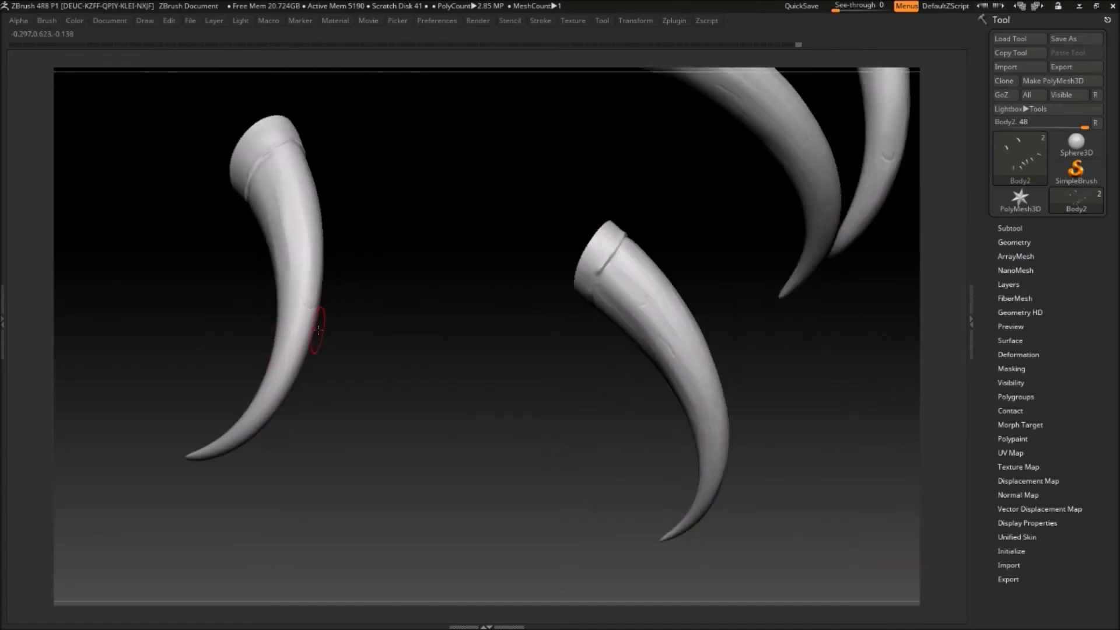
Step: Restore the interface panels and inspect the banded bases on two claws
drag(284, 217, 325, 357)
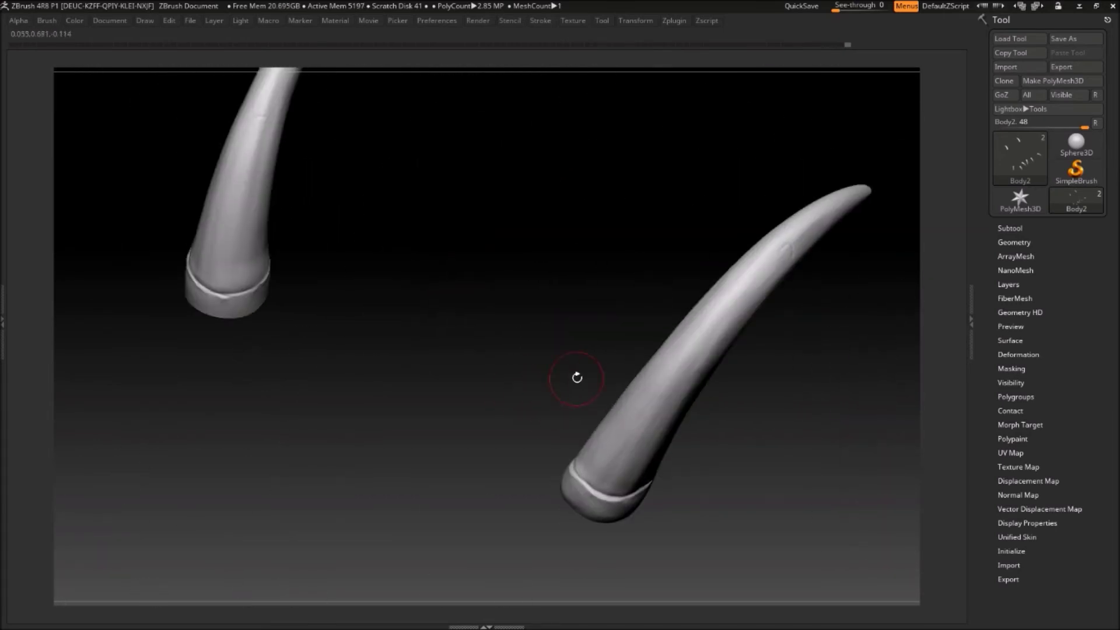
drag(577, 377, 531, 353)
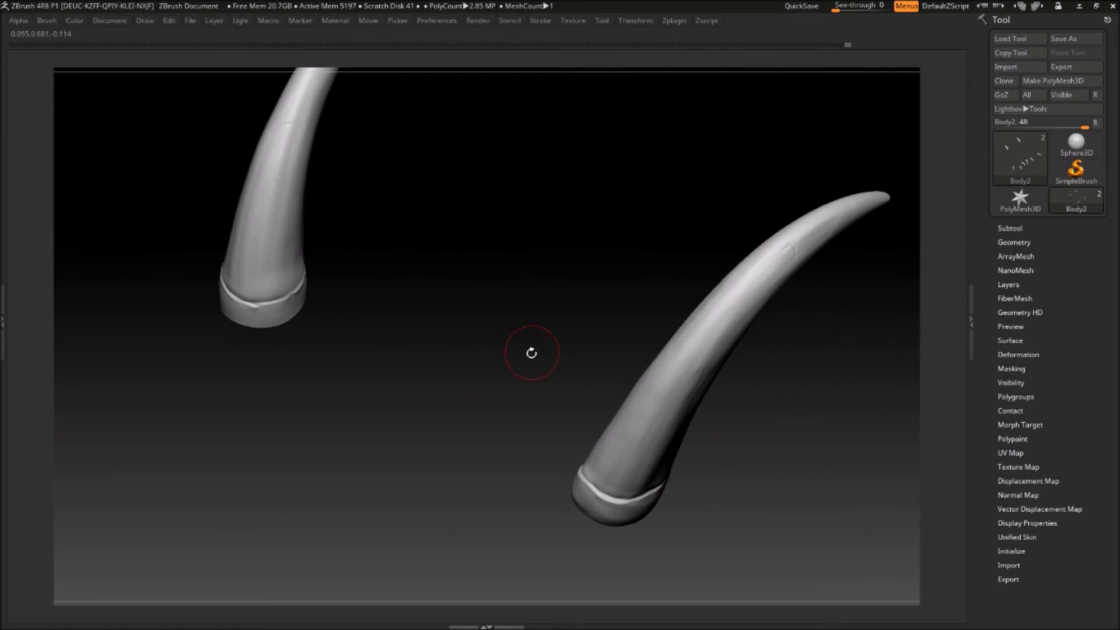
key(Tab)
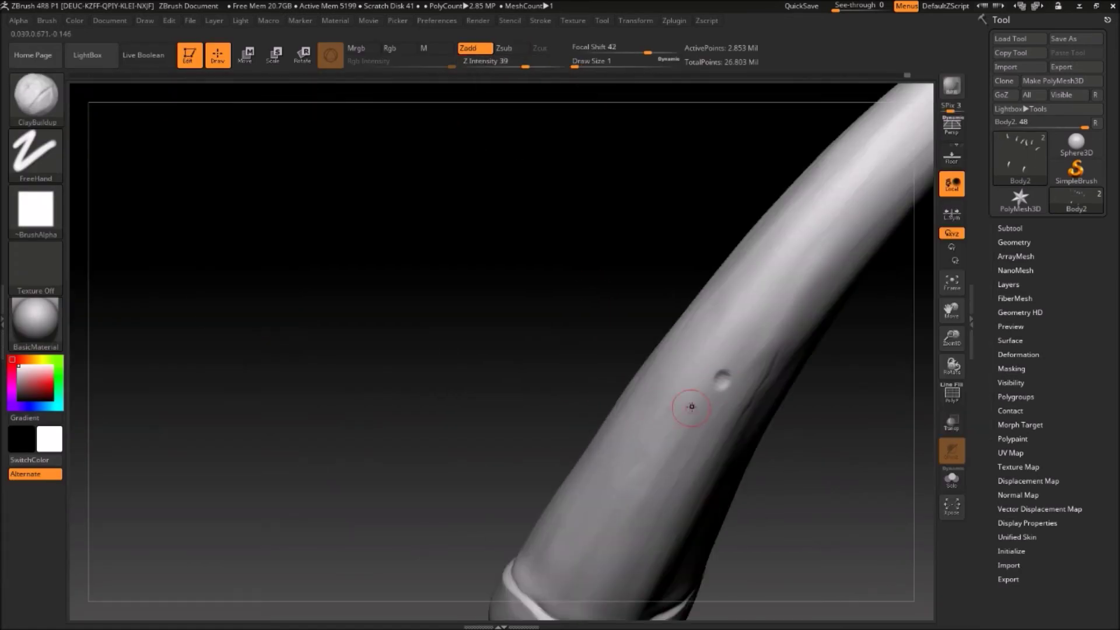
key(Tab)
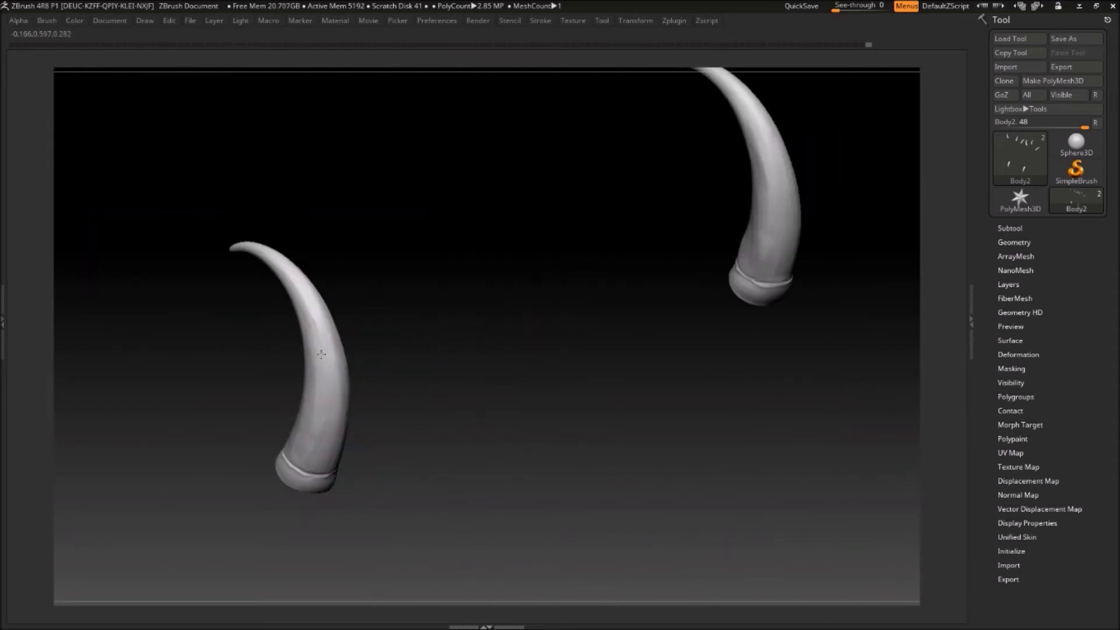
drag(579, 366, 688, 286)
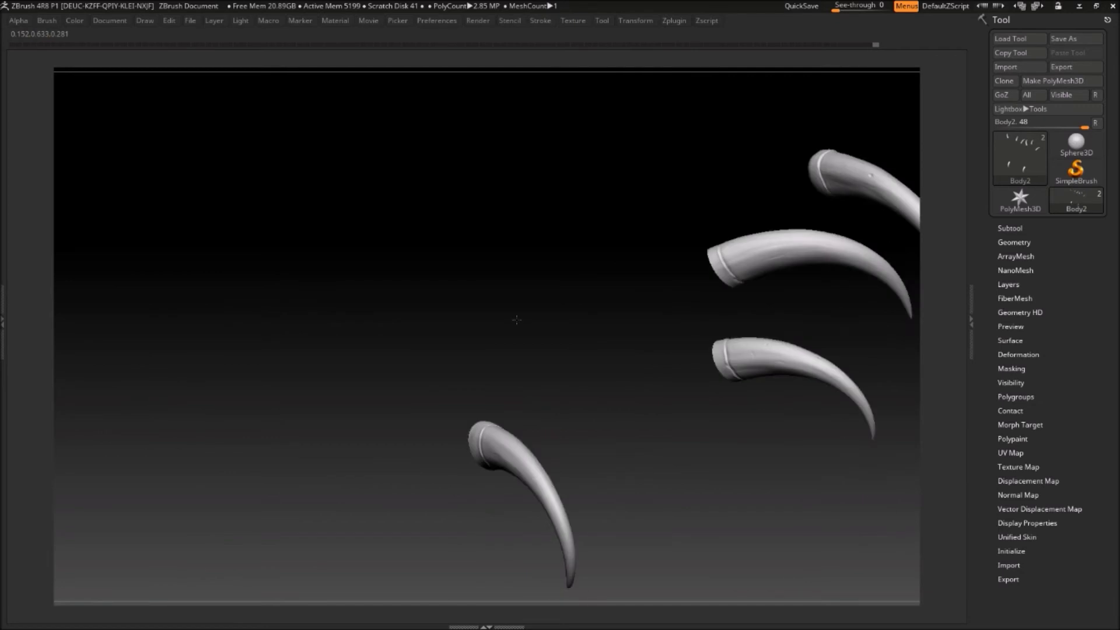
drag(777, 201, 777, 387)
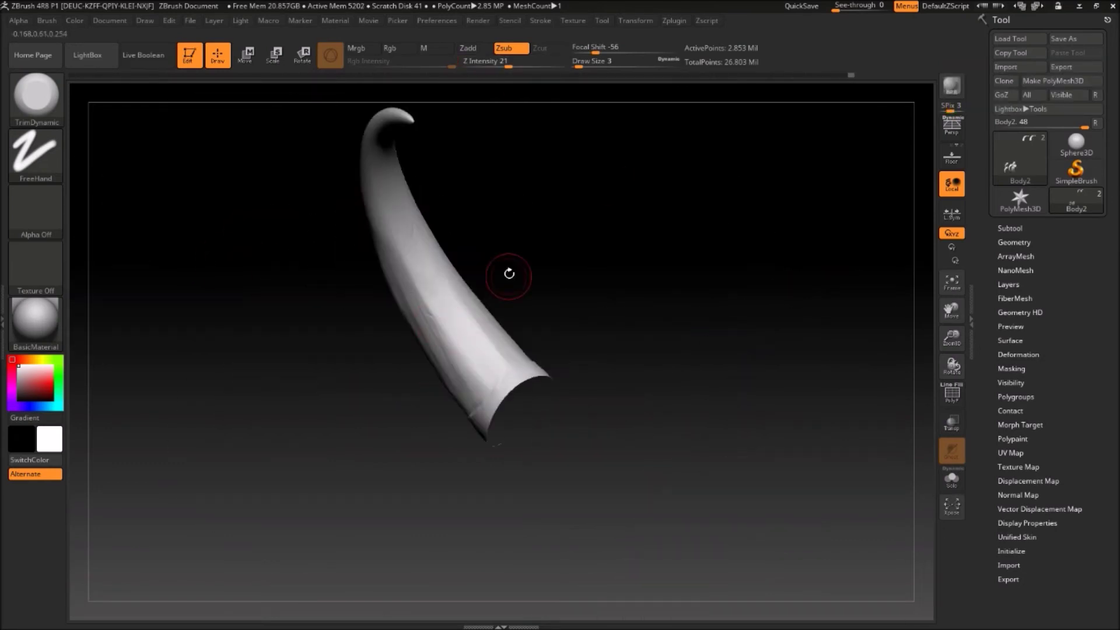
Step: Add a wrinkled, textured ring around the claw base, with the shelves hidden
drag(509, 274, 522, 274)
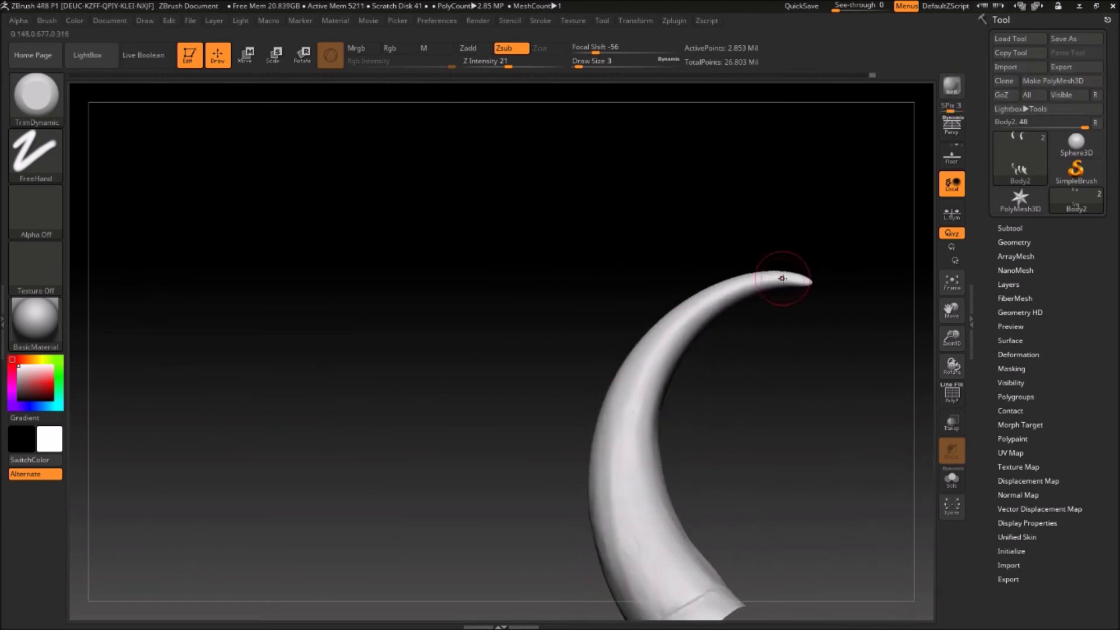
mouse_move(725, 488)
mouse_down()
mouse_move(288, 475)
mouse_move(533, 347)
mouse_move(350, 325)
mouse_move(687, 260)
mouse_move(350, 350)
mouse_move(345, 321)
mouse_move(369, 357)
mouse_move(311, 313)
mouse_up()
mouse_move(435, 370)
mouse_down()
mouse_move(310, 330)
mouse_move(561, 573)
mouse_move(487, 370)
mouse_move(395, 512)
mouse_move(456, 493)
mouse_up()
drag(389, 517, 491, 492)
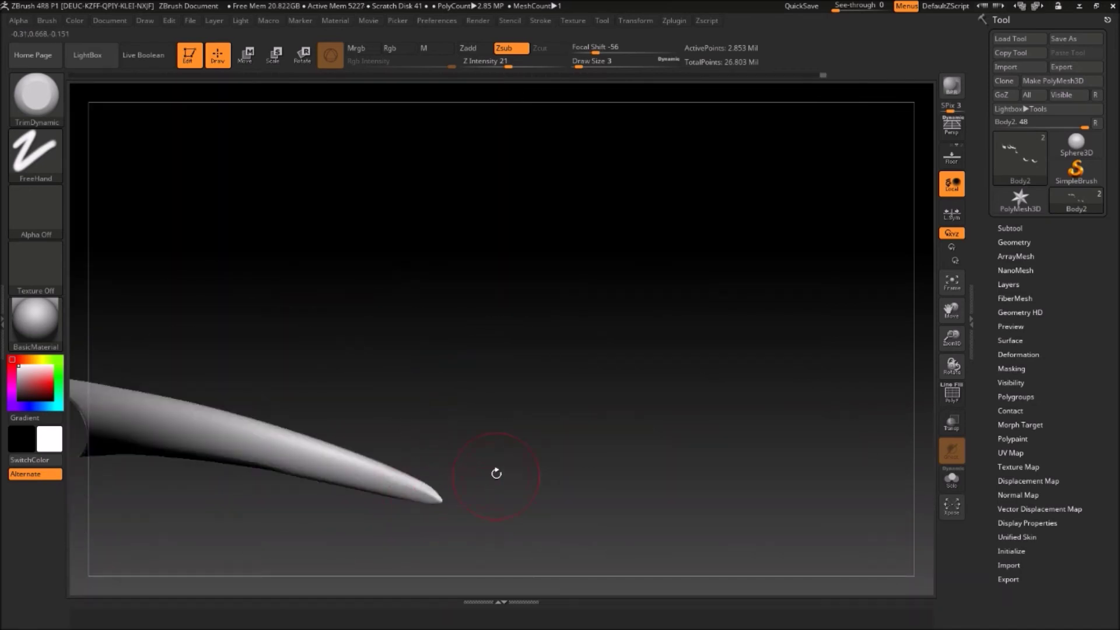
mouse_move(412, 487)
mouse_down()
mouse_move(457, 425)
mouse_move(350, 338)
mouse_move(367, 355)
mouse_move(380, 413)
mouse_move(415, 423)
mouse_move(655, 355)
mouse_move(659, 495)
mouse_move(410, 365)
mouse_move(670, 385)
mouse_move(392, 255)
mouse_move(277, 240)
mouse_move(432, 315)
mouse_move(359, 227)
mouse_move(383, 238)
mouse_move(370, 299)
mouse_move(582, 300)
mouse_move(612, 237)
mouse_move(377, 402)
mouse_move(338, 411)
mouse_move(452, 317)
mouse_move(615, 395)
mouse_move(317, 298)
mouse_move(330, 127)
mouse_up()
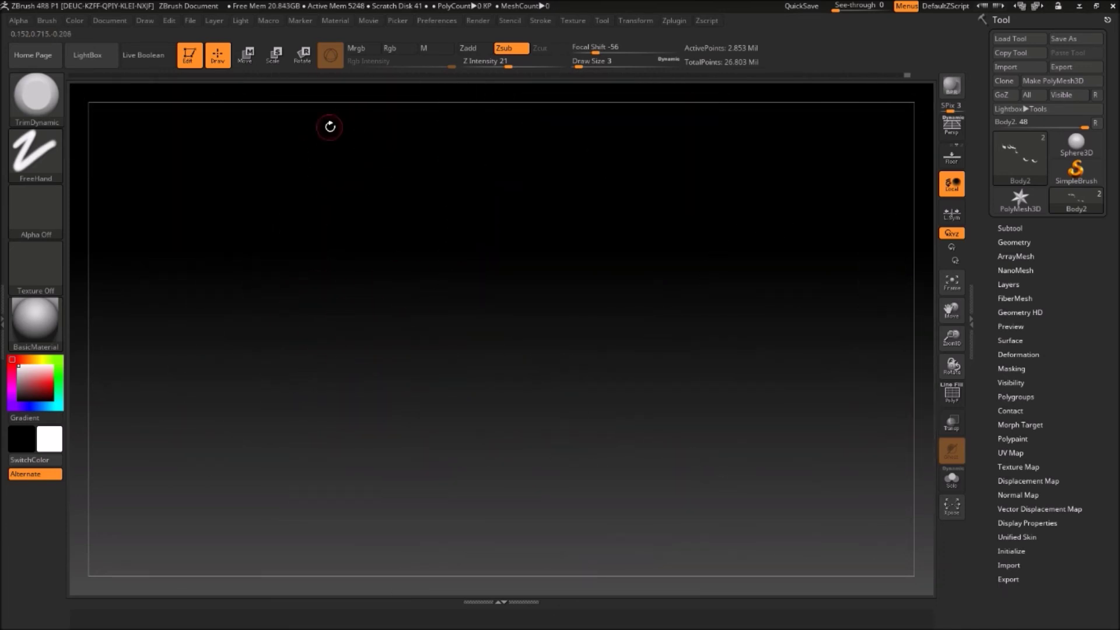
mouse_move(354, 383)
mouse_down()
mouse_move(485, 420)
mouse_move(464, 370)
mouse_up()
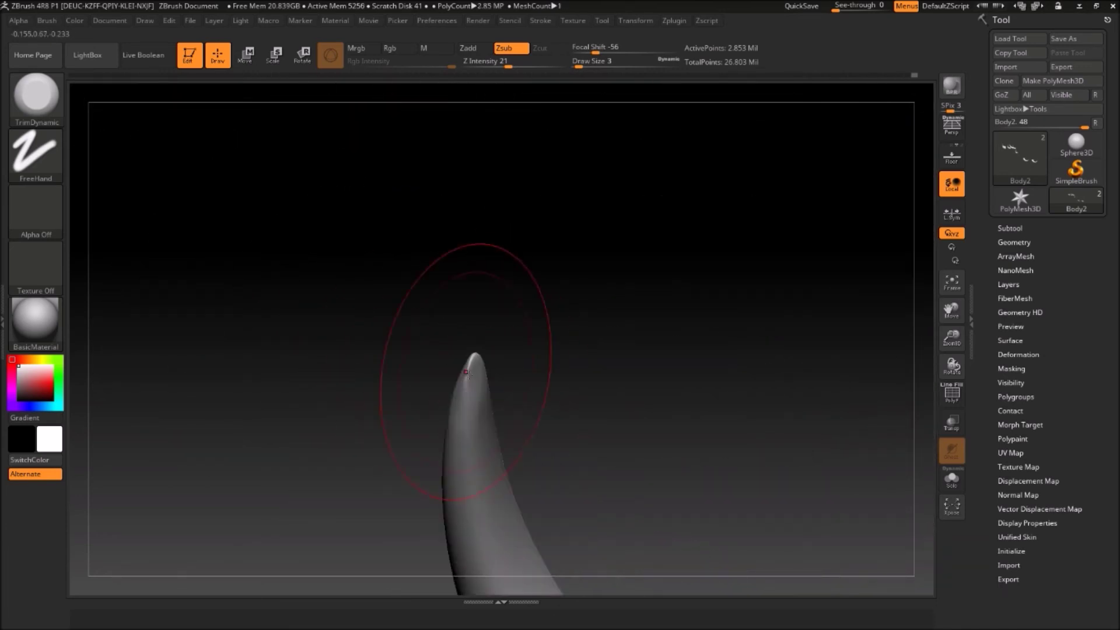
mouse_move(482, 368)
mouse_down()
mouse_move(513, 350)
mouse_move(455, 313)
mouse_move(323, 447)
mouse_move(362, 469)
mouse_move(312, 458)
mouse_move(363, 387)
mouse_move(264, 480)
mouse_move(590, 312)
mouse_move(645, 420)
mouse_move(659, 373)
mouse_move(631, 363)
mouse_move(783, 370)
mouse_move(581, 330)
mouse_move(570, 354)
mouse_move(275, 305)
mouse_move(452, 255)
mouse_move(463, 274)
mouse_move(416, 419)
mouse_move(380, 391)
mouse_move(440, 365)
mouse_move(525, 415)
mouse_move(495, 433)
mouse_move(655, 375)
mouse_move(631, 501)
mouse_move(805, 383)
mouse_move(550, 457)
mouse_move(297, 430)
mouse_move(543, 375)
mouse_move(583, 239)
mouse_move(431, 350)
mouse_move(253, 317)
mouse_move(376, 161)
mouse_up()
key(Tab)
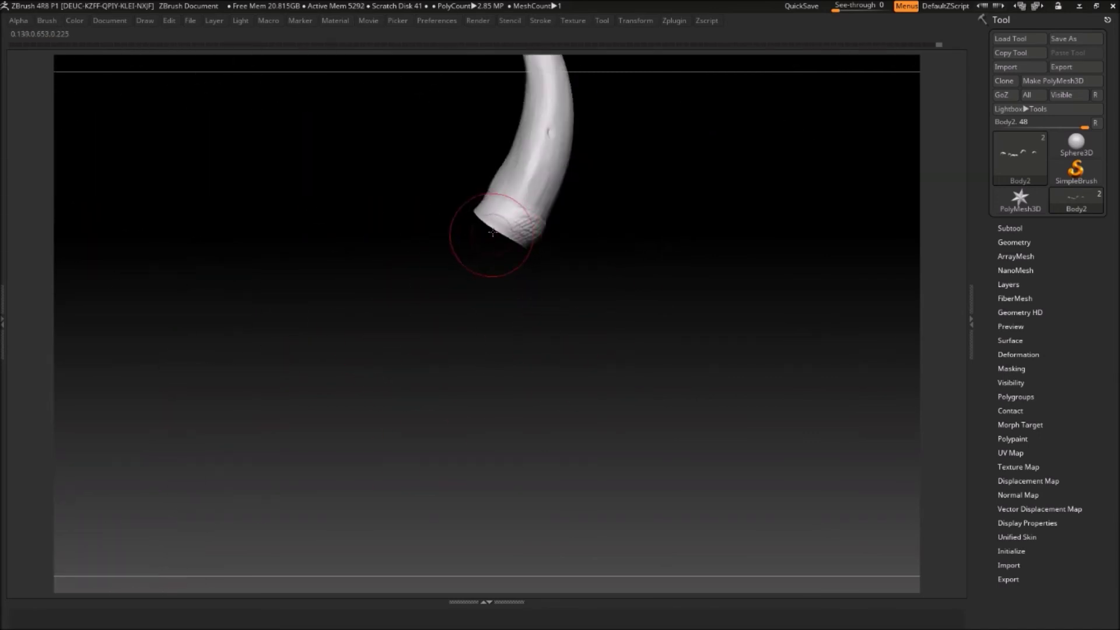
Step: Orbit and zoom around the banded claws, viewing them side by side, singly upright, then all together
mouse_move(495, 408)
mouse_down()
mouse_move(463, 325)
mouse_move(551, 362)
mouse_up()
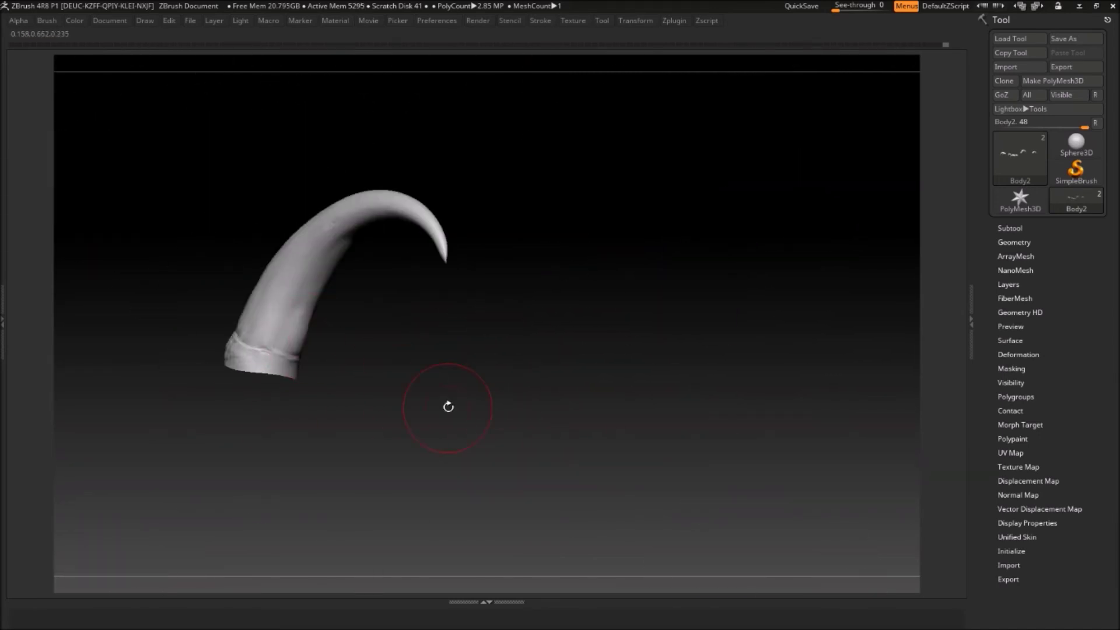
mouse_move(532, 389)
mouse_down()
mouse_move(650, 375)
mouse_move(603, 430)
mouse_up()
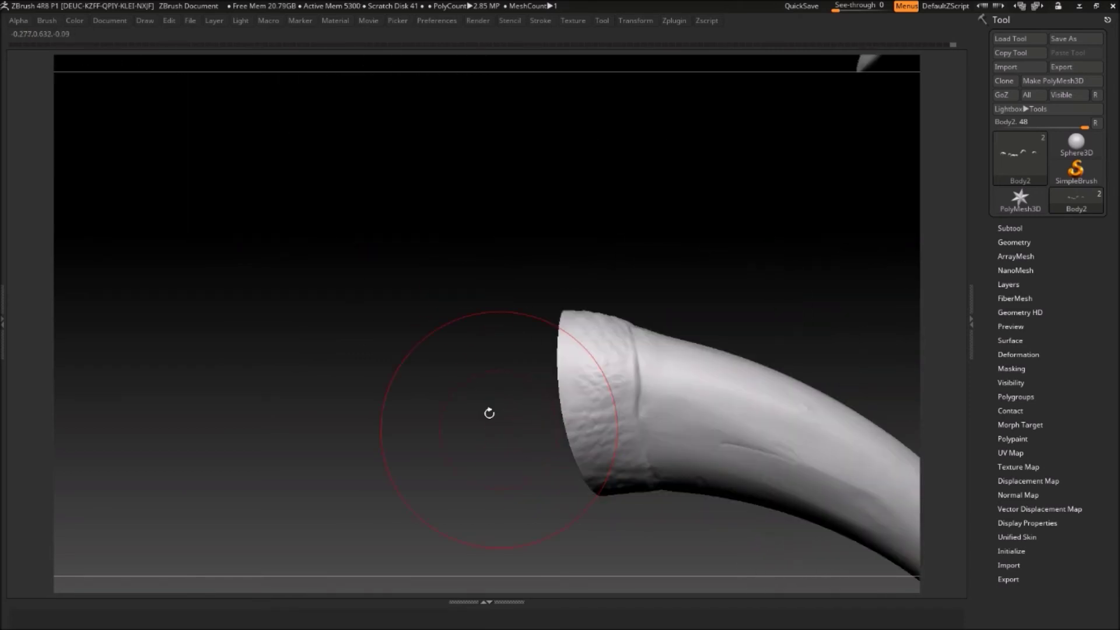
drag(424, 355, 542, 439)
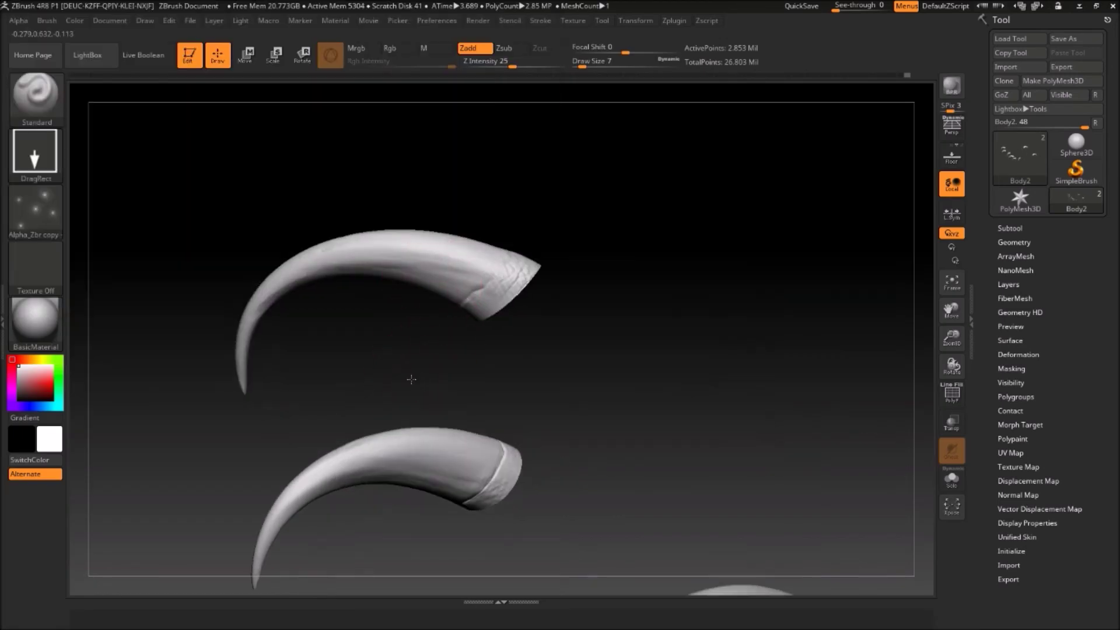
mouse_move(473, 440)
mouse_down()
mouse_move(570, 488)
mouse_move(270, 445)
mouse_move(288, 375)
mouse_move(258, 355)
mouse_up()
drag(674, 473, 742, 514)
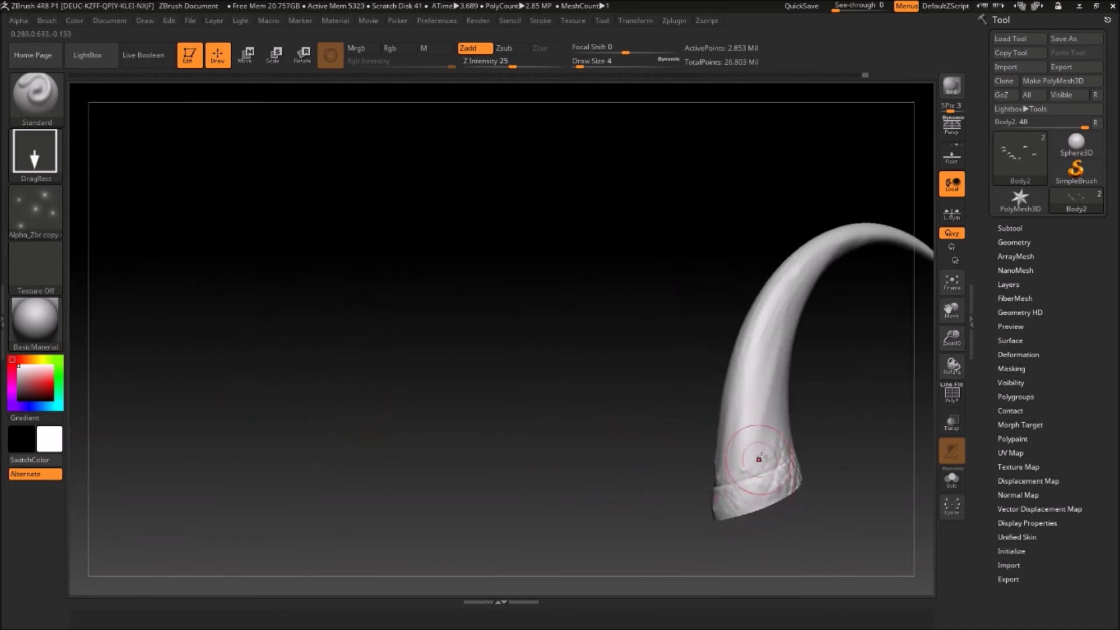
mouse_move(567, 334)
mouse_down()
mouse_move(548, 418)
mouse_move(577, 402)
mouse_up()
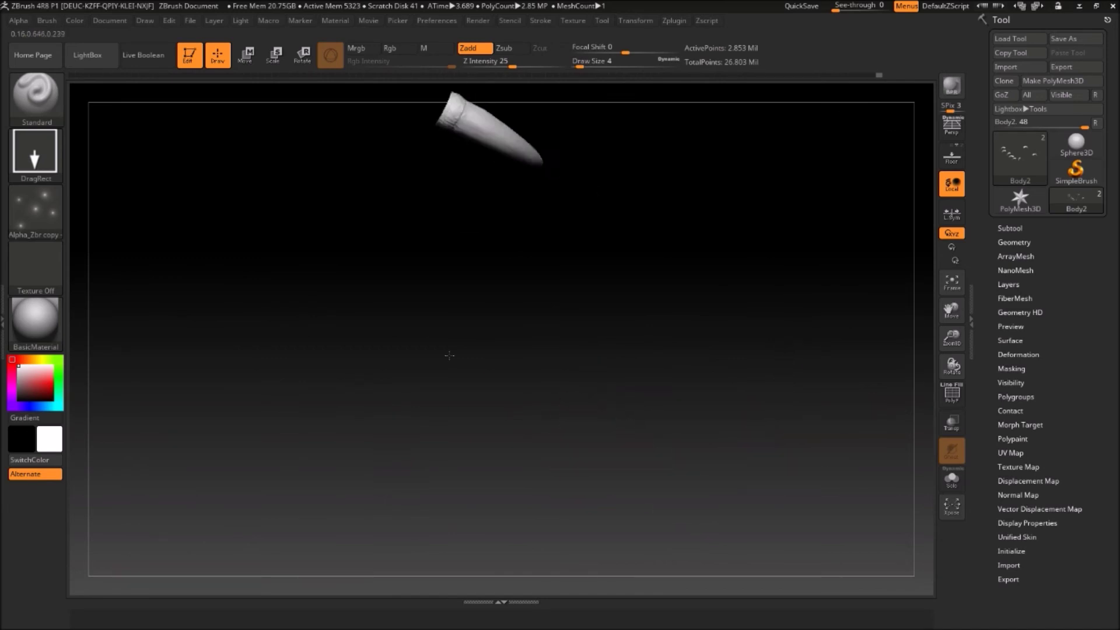
drag(573, 307, 465, 411)
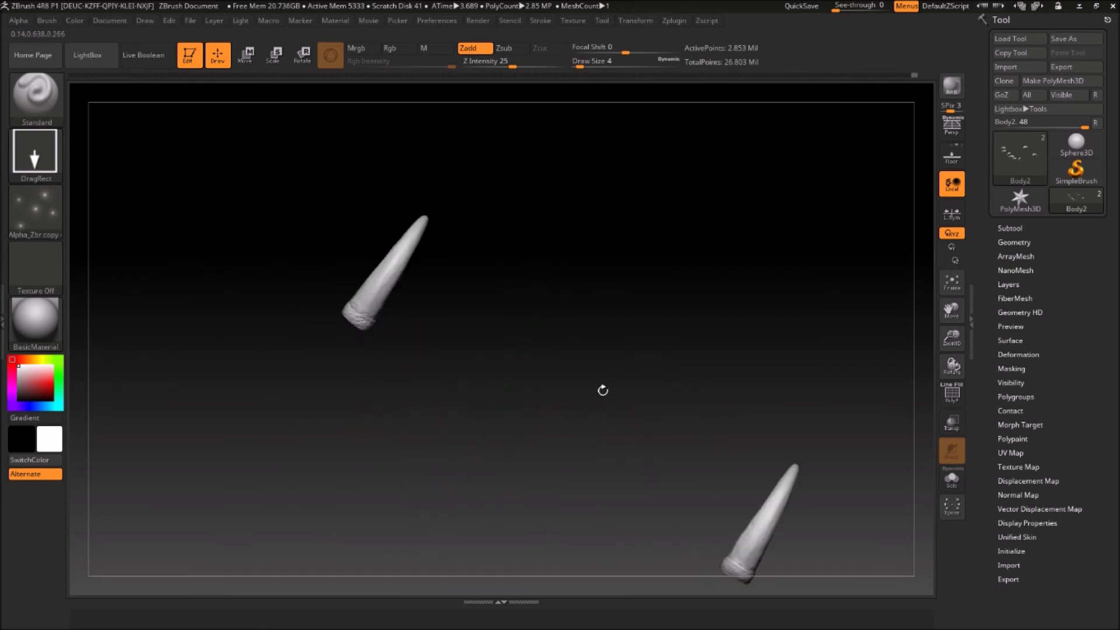
drag(457, 456, 507, 371)
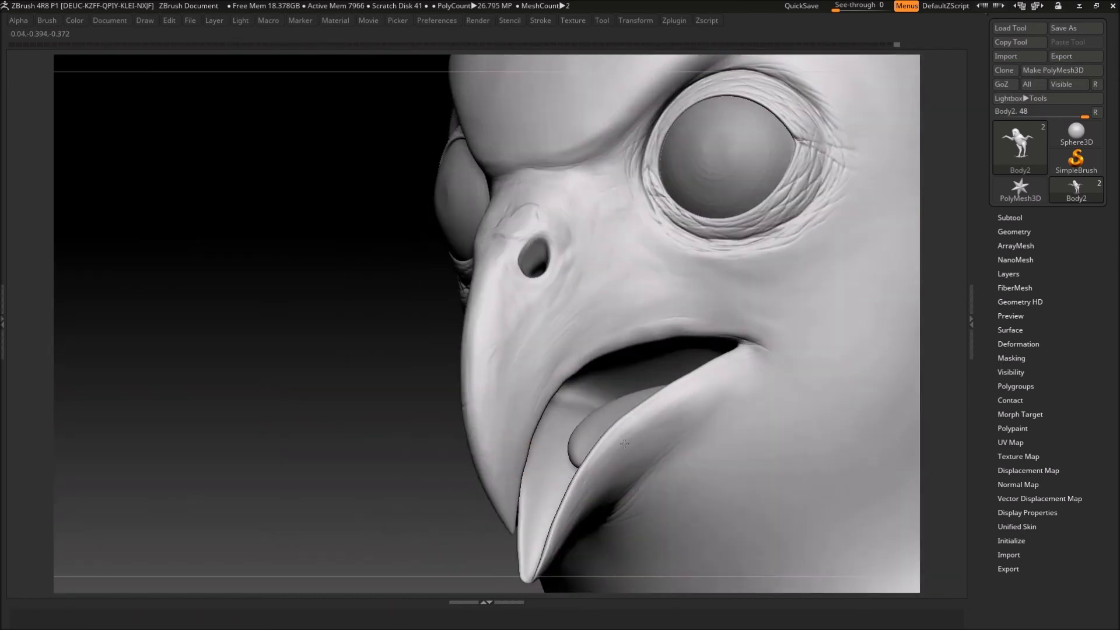
Step: Orbit the beak from beneath at the neck, over the top, and round to a frontal view
drag(624, 443, 388, 411)
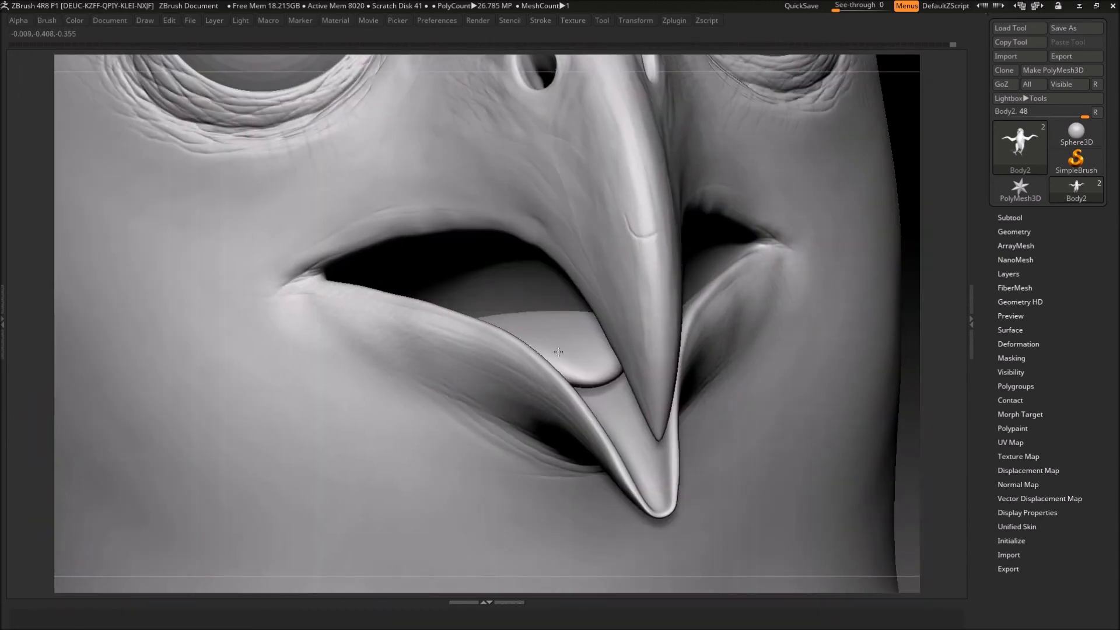
mouse_move(558, 352)
mouse_down()
mouse_move(489, 326)
mouse_move(618, 220)
mouse_up()
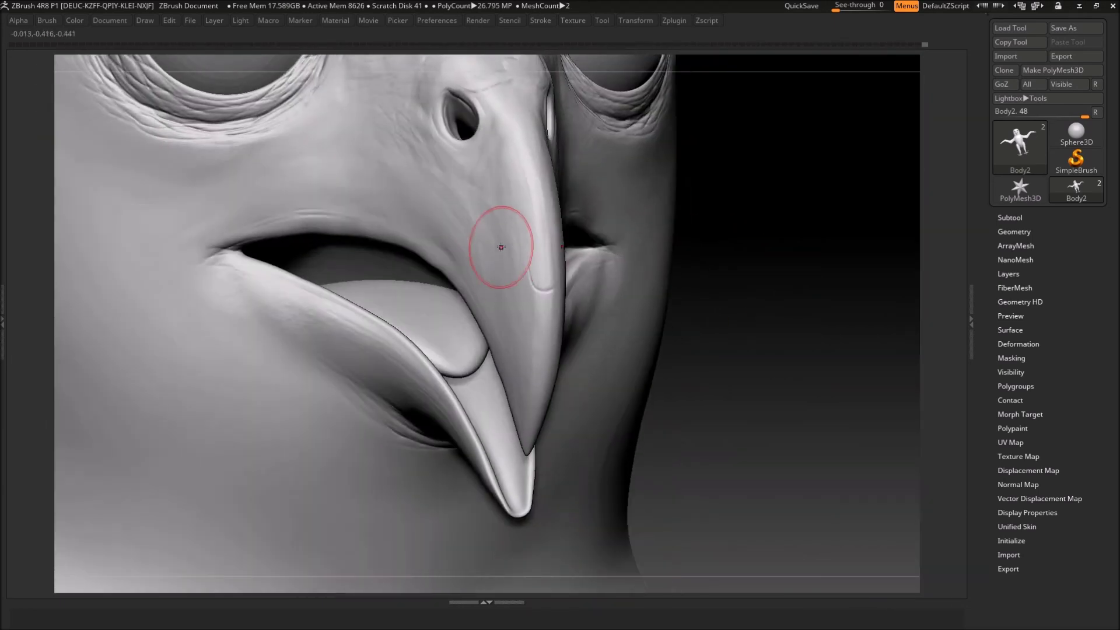
right_drag(501, 247, 685, 257)
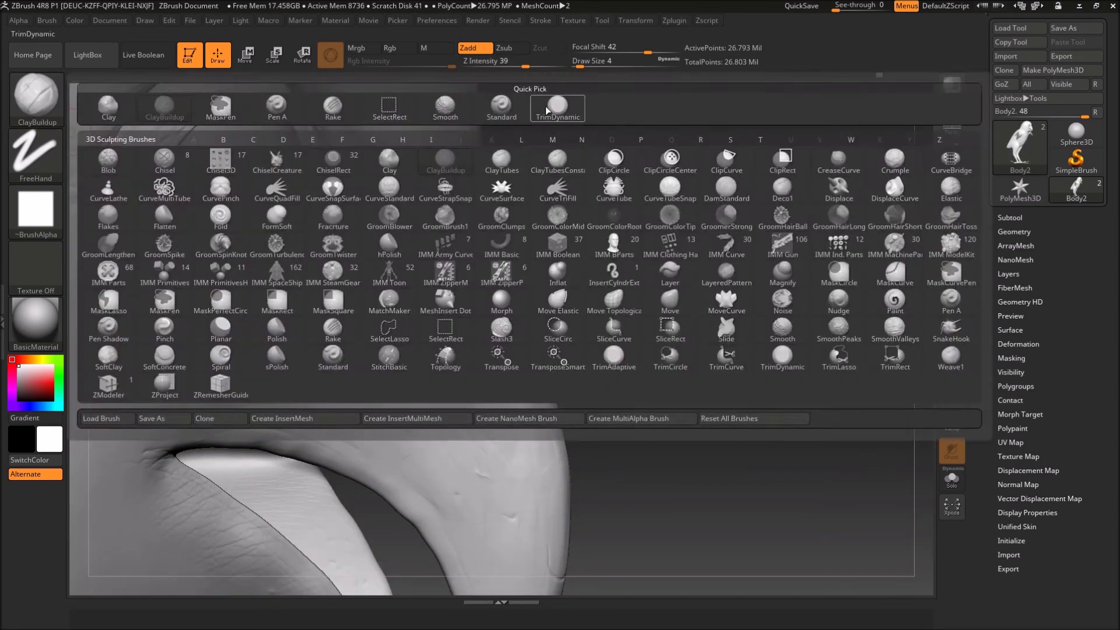
Step: Switch to the TrimDynamic brush and orbit in close on the nostril along the beak
click(547, 109)
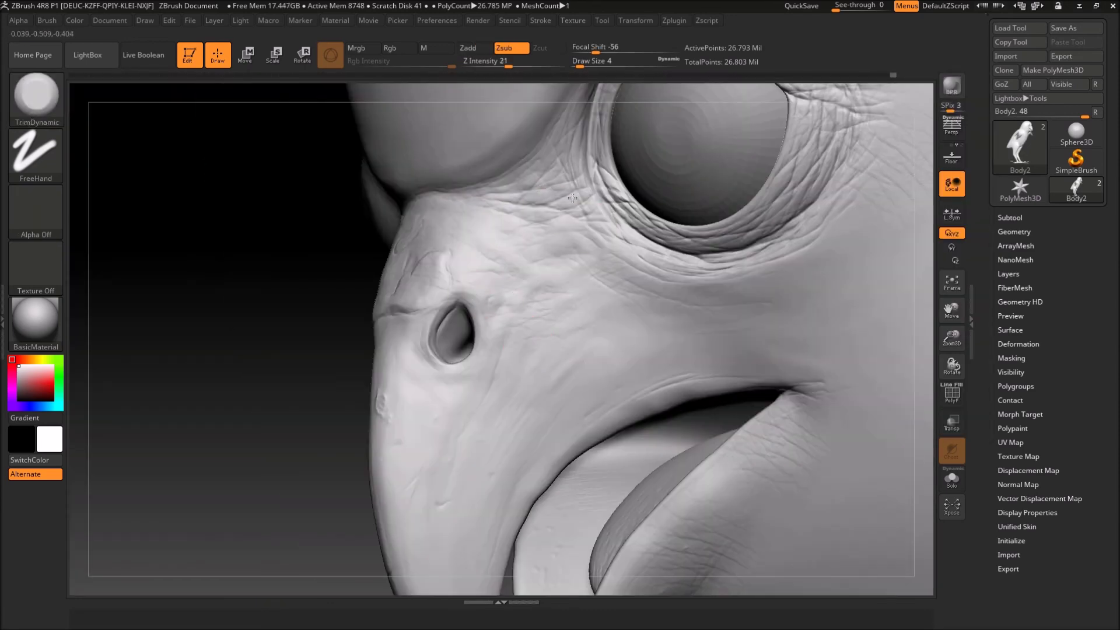
drag(812, 230, 413, 347)
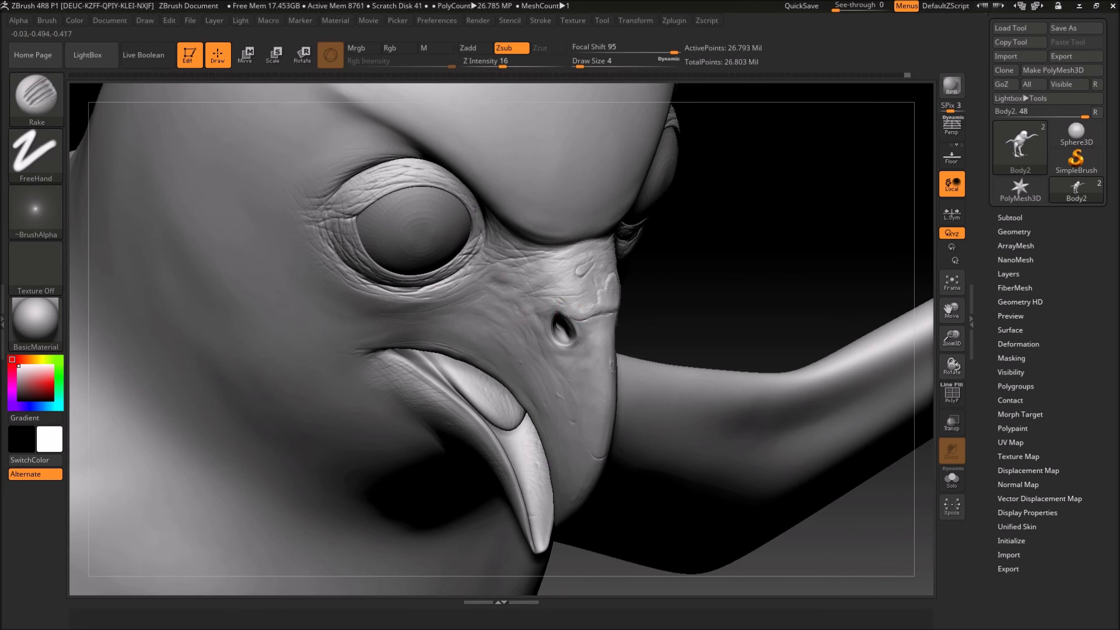
mouse_move(503, 246)
right_down()
mouse_move(652, 263)
mouse_move(747, 231)
right_up()
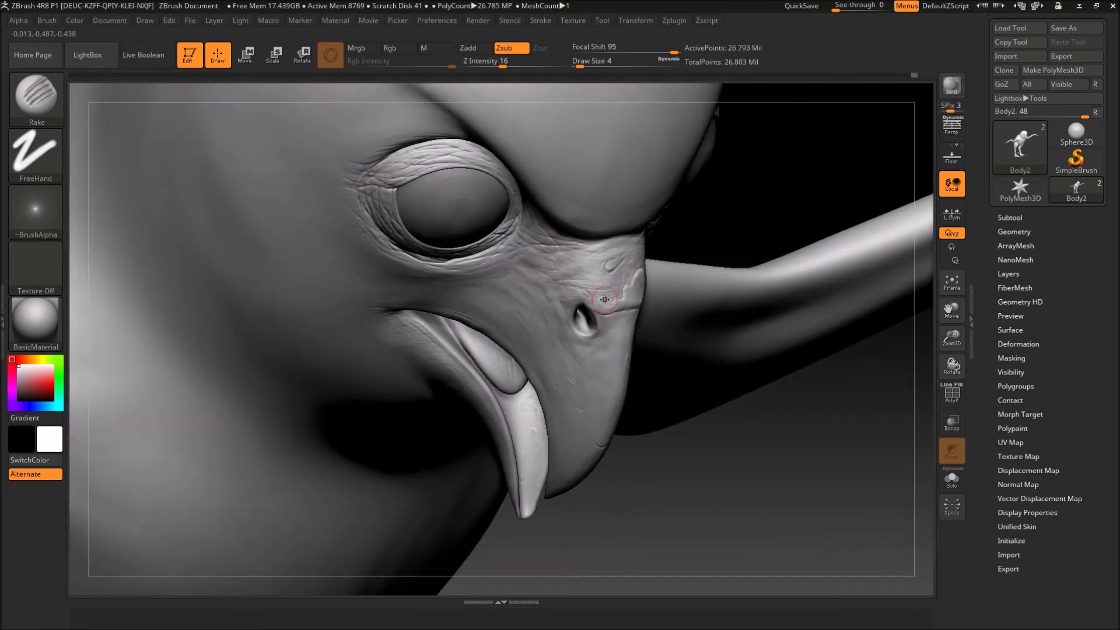
right_drag(717, 231, 496, 346)
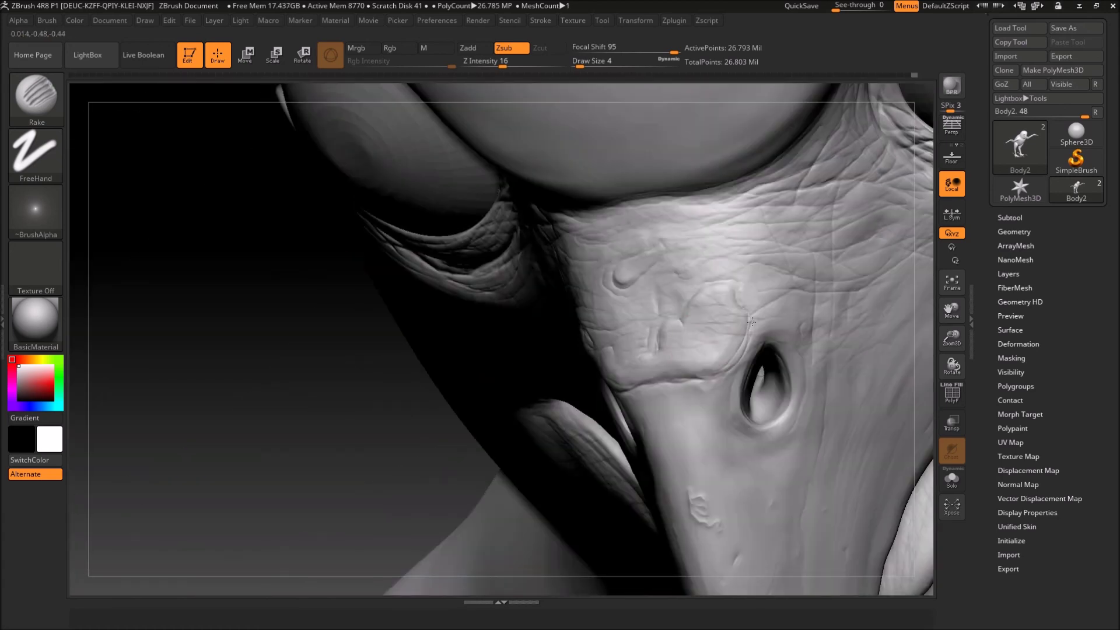
right_drag(714, 273, 599, 369)
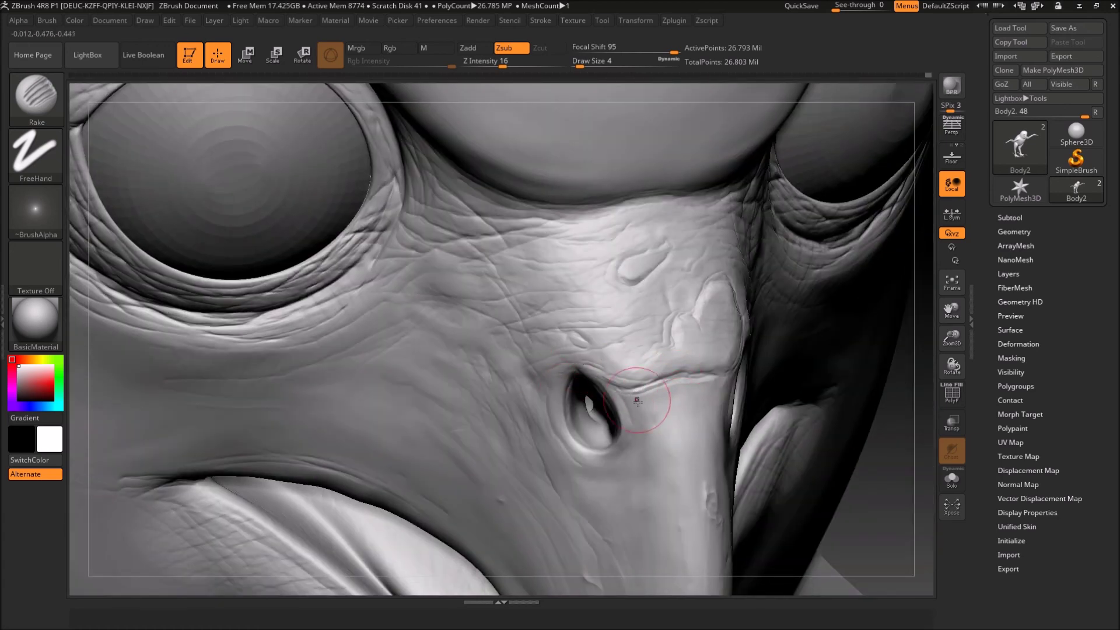
right_drag(611, 388, 497, 374)
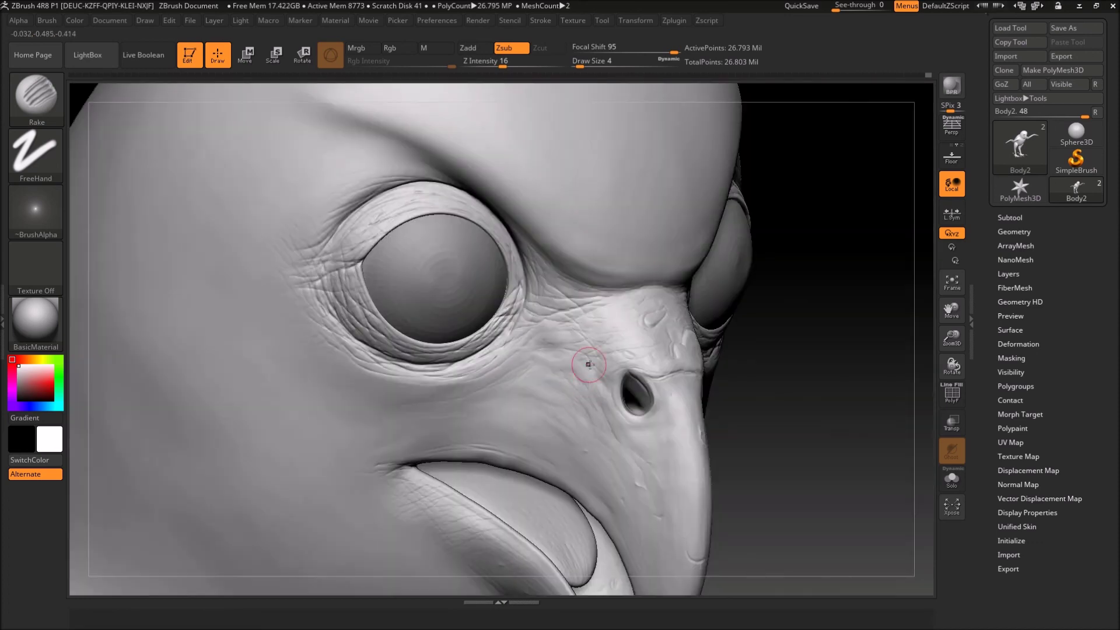
Step: Orbit the face through frontal, three-quarter and close side views of the eyes
mouse_move(625, 322)
right_down()
mouse_move(645, 356)
mouse_move(737, 292)
mouse_move(659, 411)
right_up()
right_drag(174, 294, 362, 274)
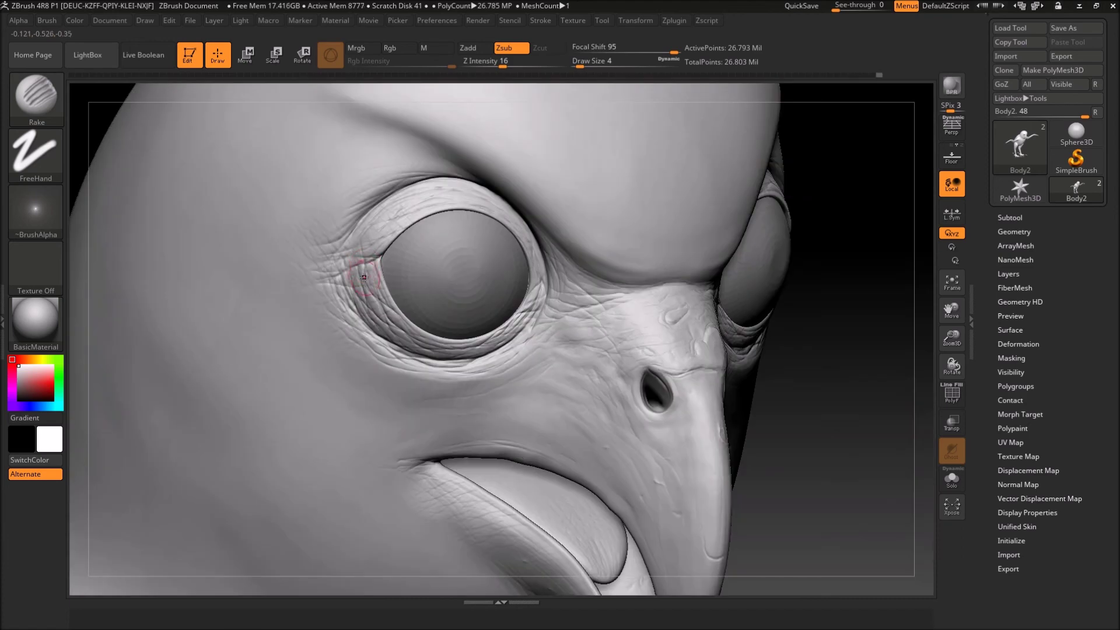
mouse_move(467, 377)
right_down()
mouse_move(668, 365)
mouse_move(678, 349)
right_up()
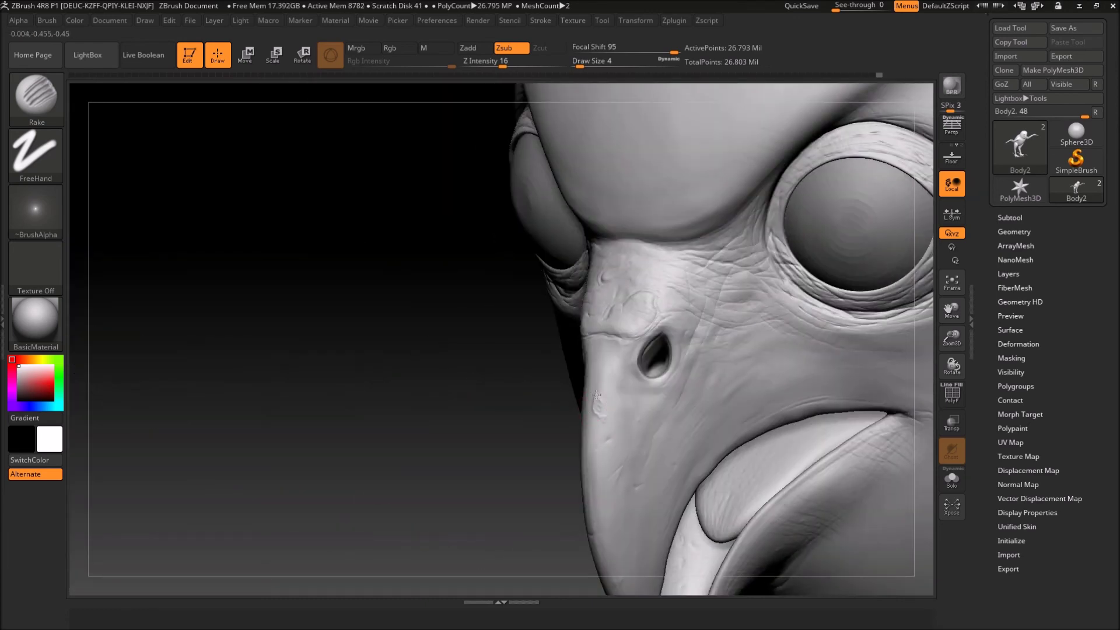
mouse_move(600, 363)
right_down()
mouse_move(600, 388)
mouse_move(577, 359)
mouse_move(542, 389)
right_up()
mouse_move(663, 446)
right_down()
mouse_move(580, 401)
mouse_move(666, 422)
mouse_move(698, 313)
right_up()
Step: Frame the whole bird, pick a brush with the B-C shortcut, and zoom close on the beak
key(f)
right_drag(546, 303, 538, 296)
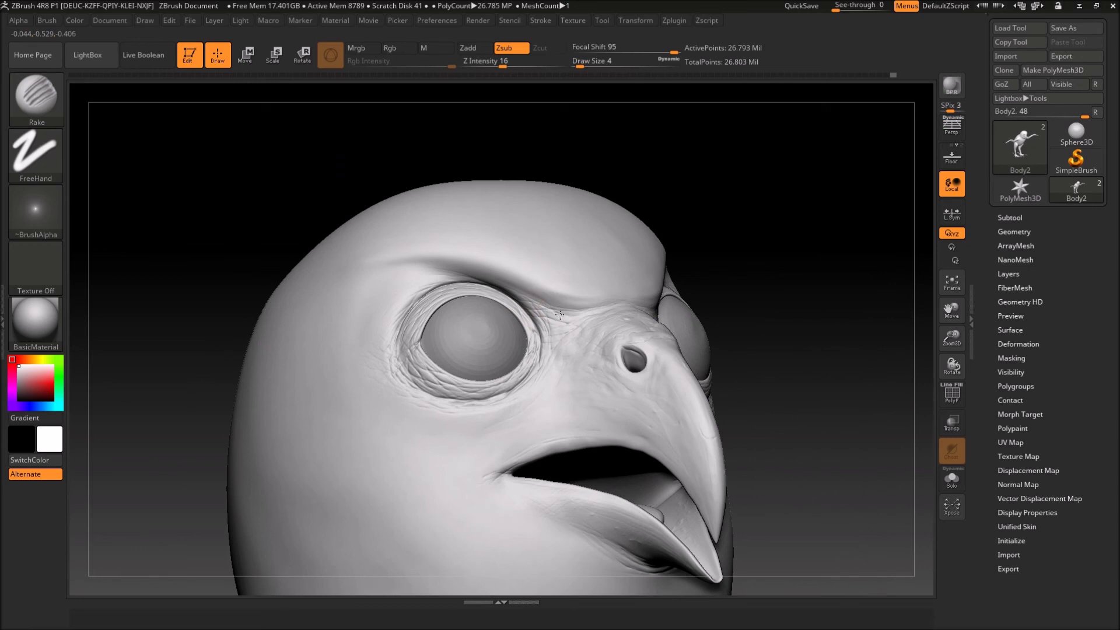
alt+right_drag(559, 315, 612, 345)
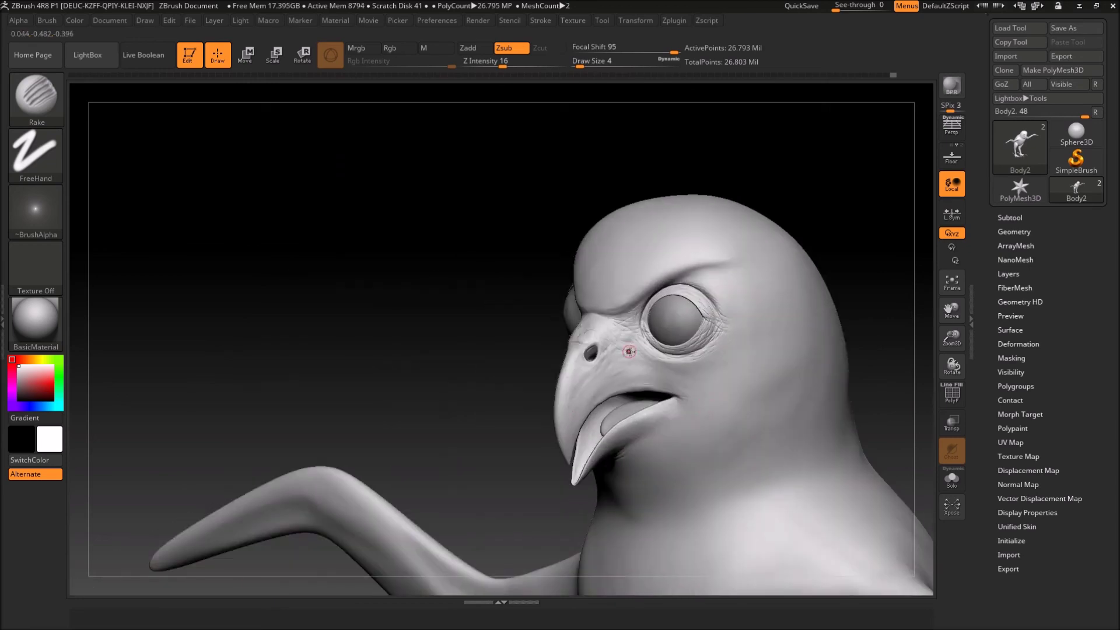
key(b)
key(c)
key(b)
mouse_move(362, 200)
alt+right_down()
mouse_move(463, 400)
mouse_move(661, 461)
mouse_move(603, 363)
alt+right_up()
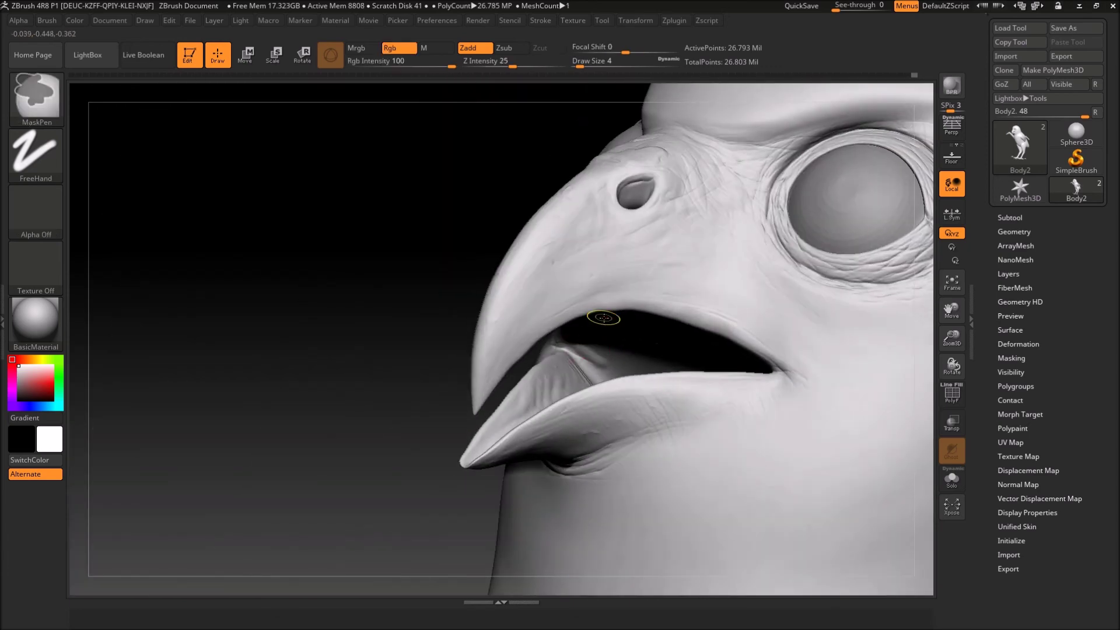
right_drag(627, 333, 515, 456)
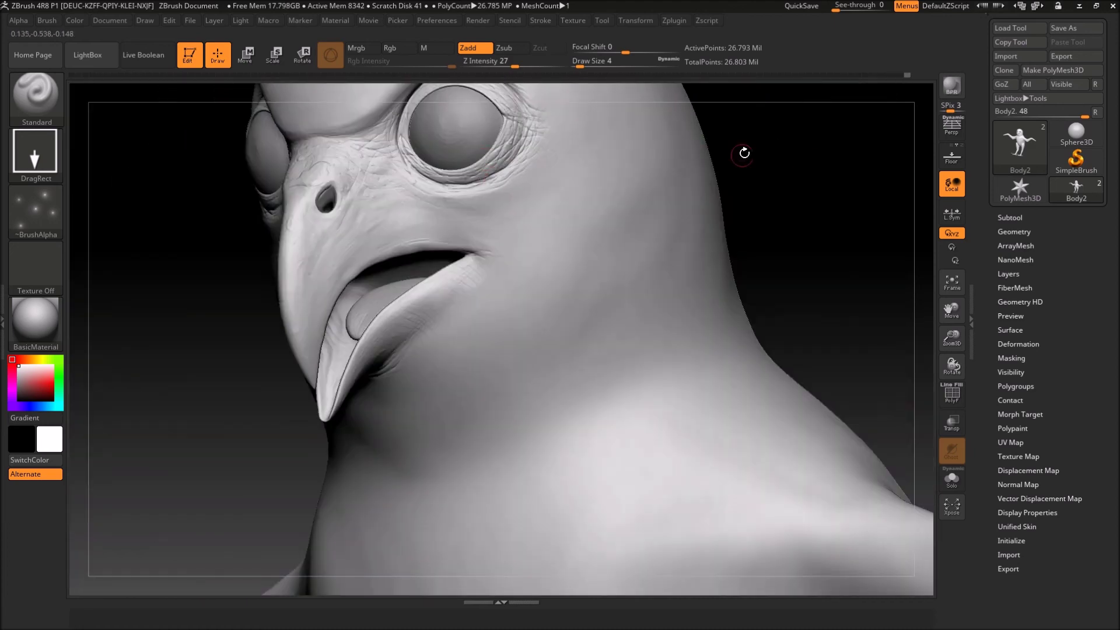
drag(745, 152, 722, 276)
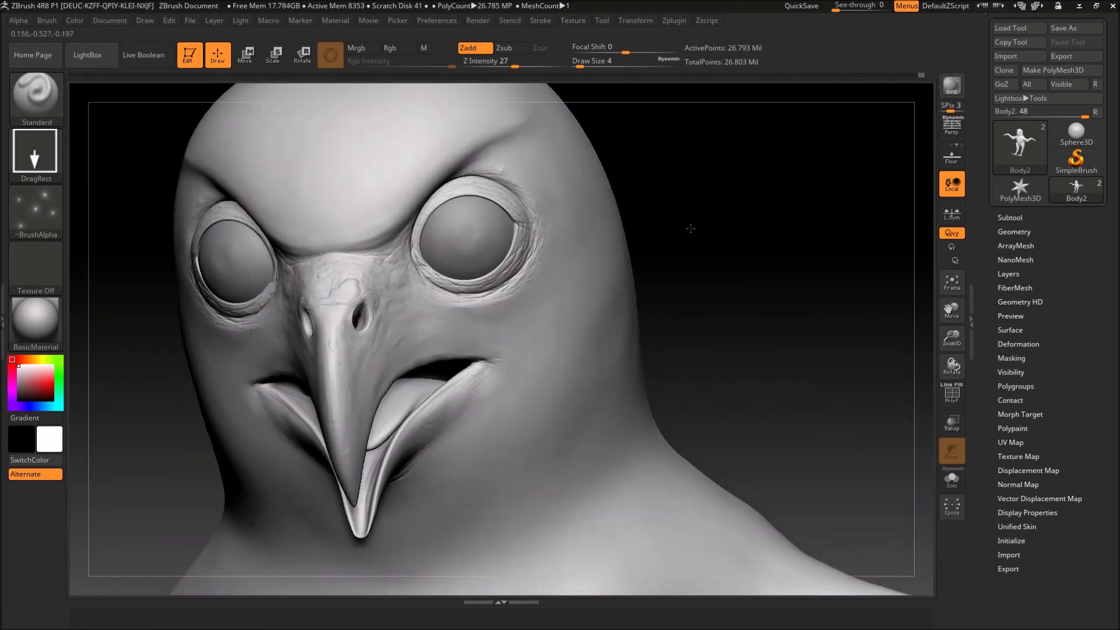